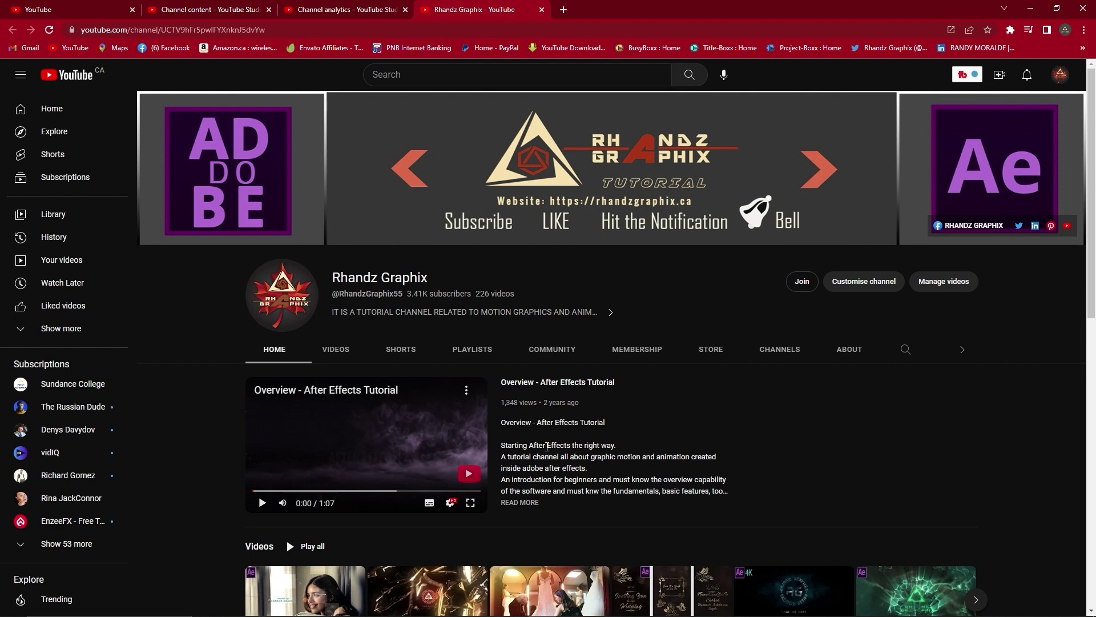
- Open the Hi-Tech 3D Intro Short from the channel's Shorts grid
left_click(417, 353)
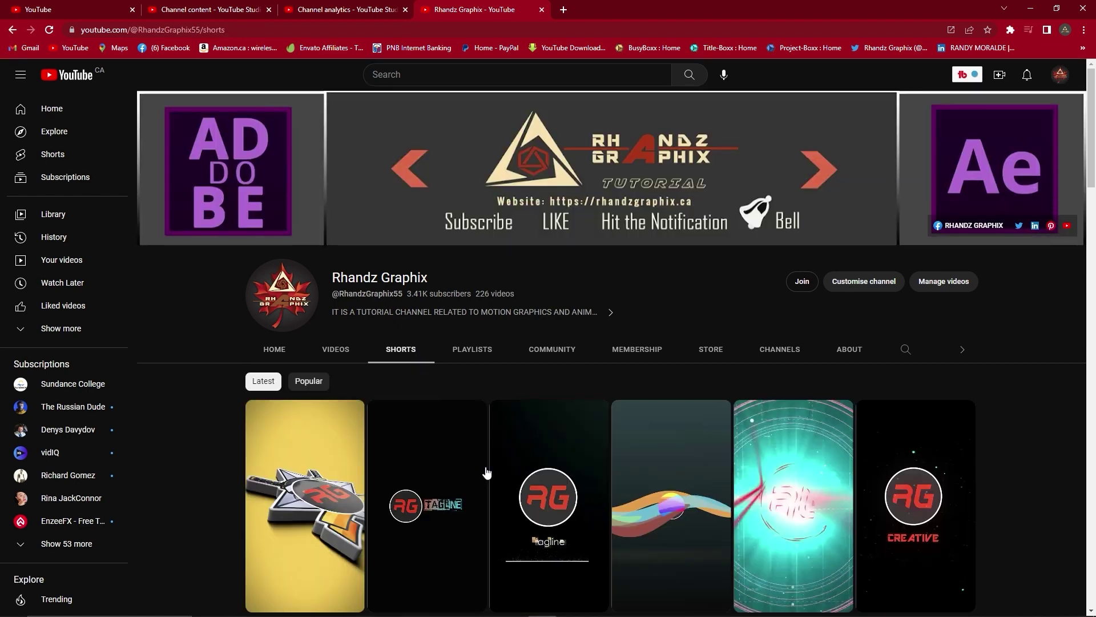
scroll(542, 497, "down", 3)
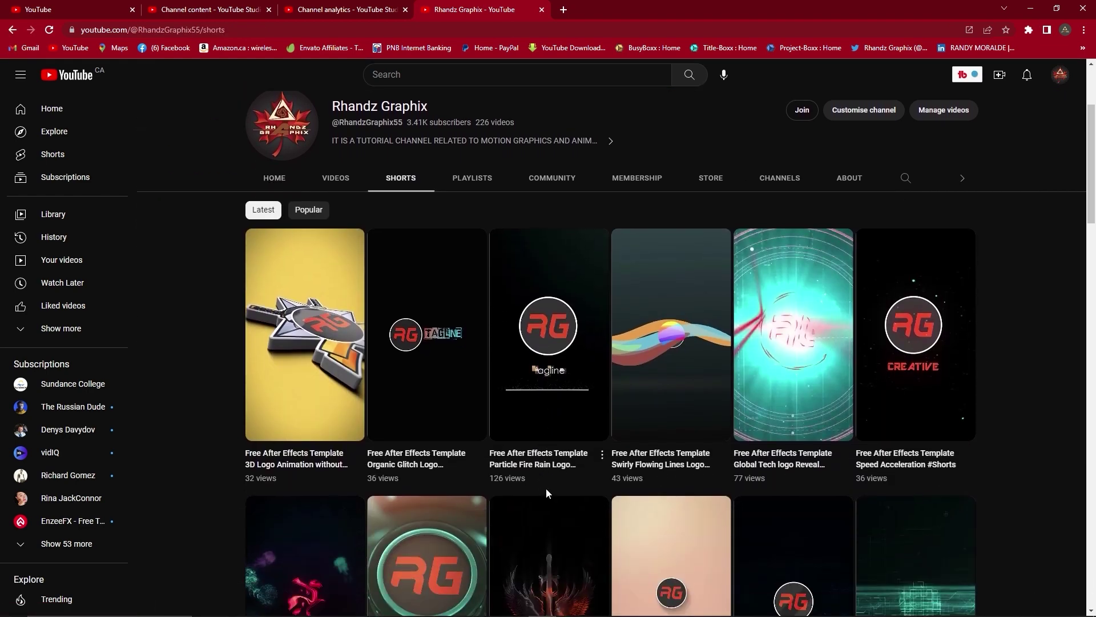
scroll(547, 490, "down", 1)
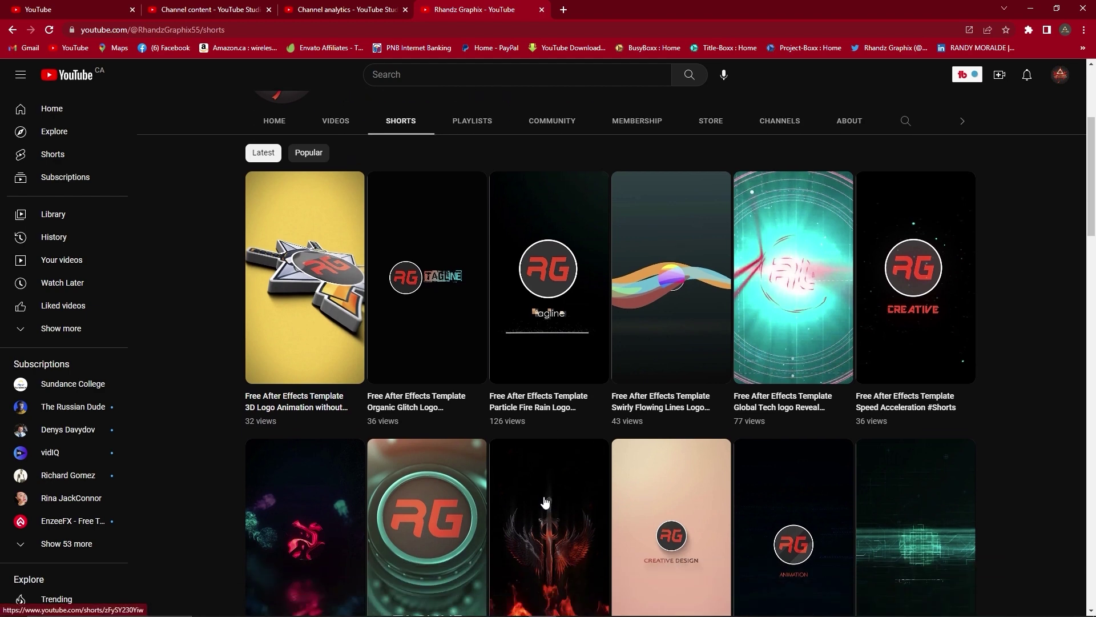
left_click(479, 507)
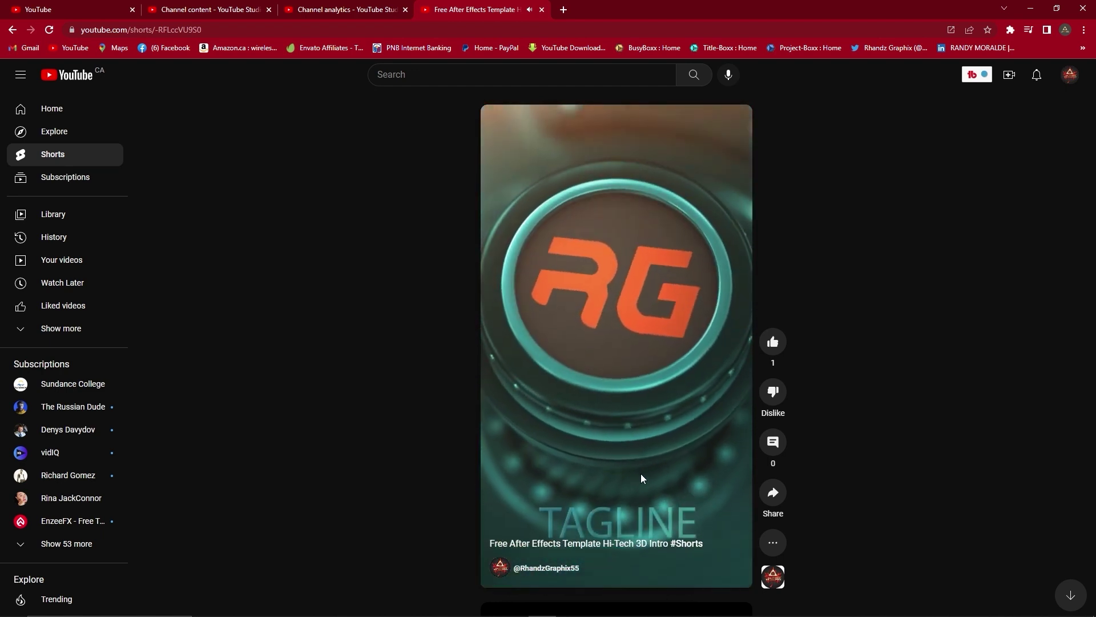
- Pause the Short, copy its full title from the description, and open a new browser tab
left_click(641, 476)
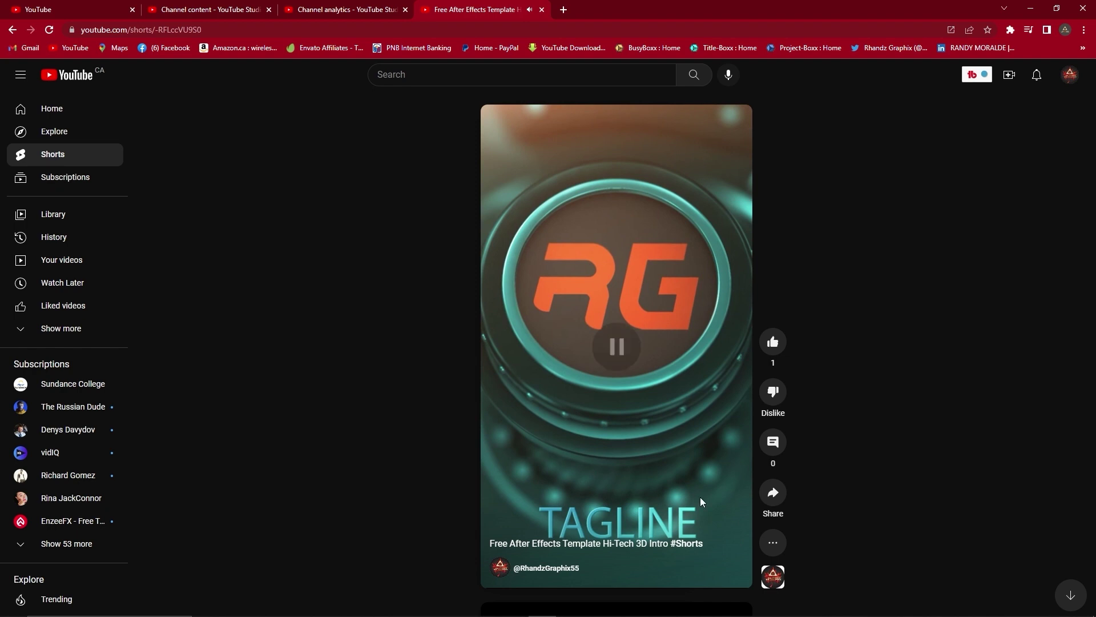
left_click(774, 546)
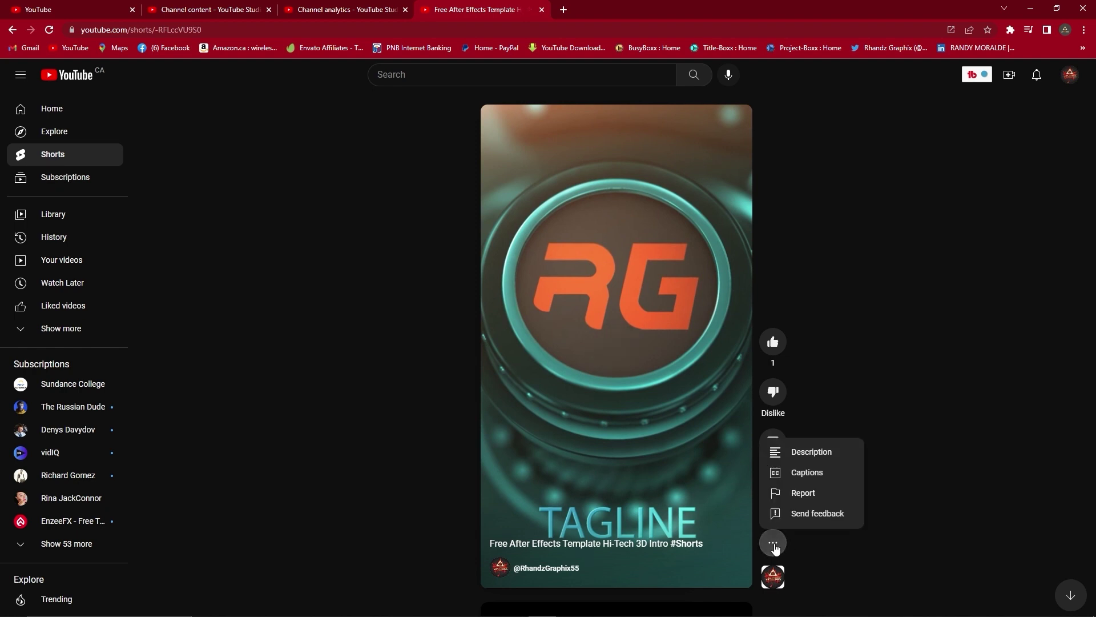
left_click(807, 460)
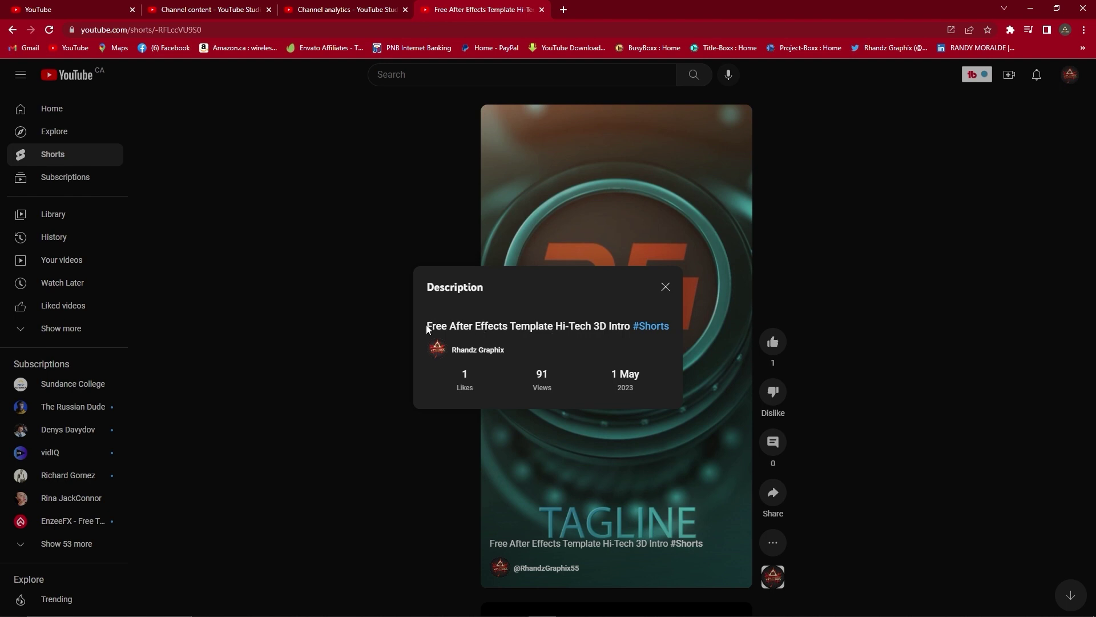
left_click_drag(428, 325, 671, 330)
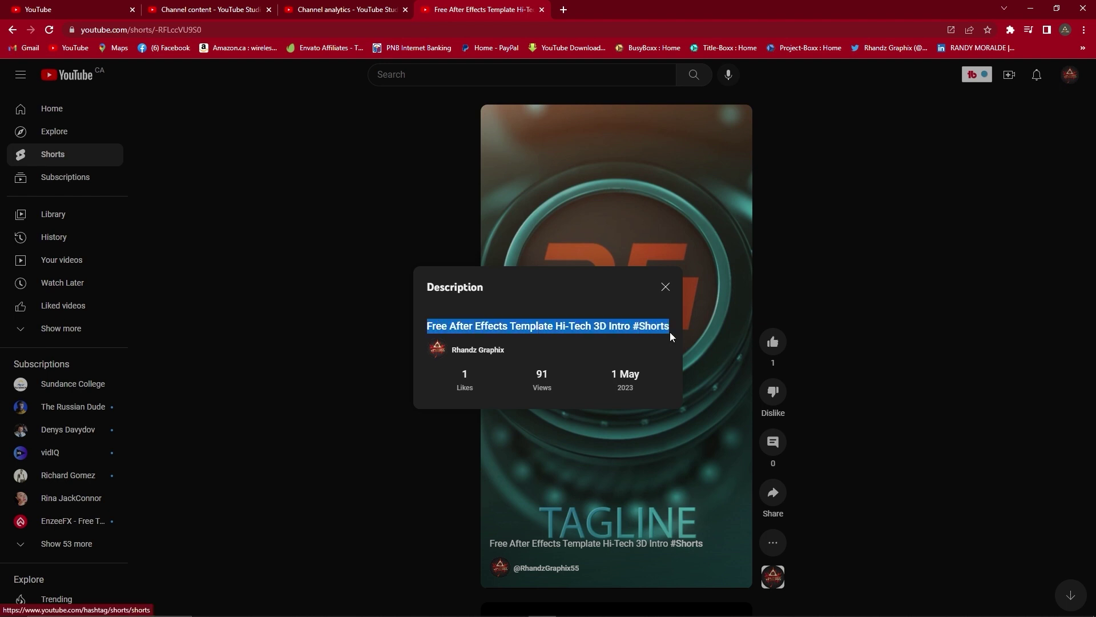
right_click(634, 327)
left_click(640, 338)
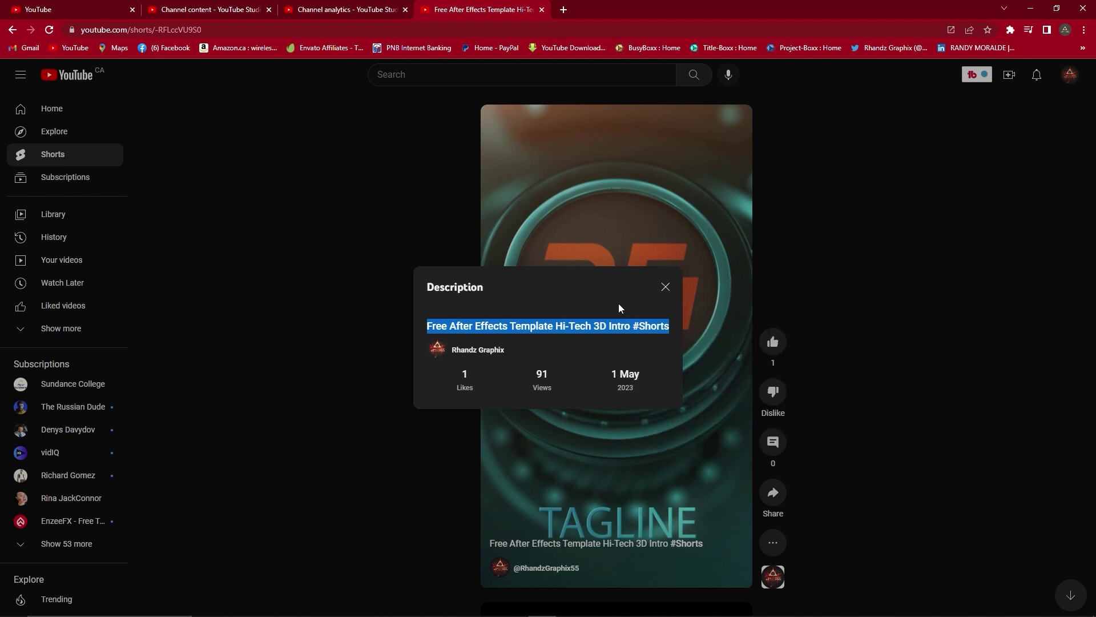
left_click(560, 12)
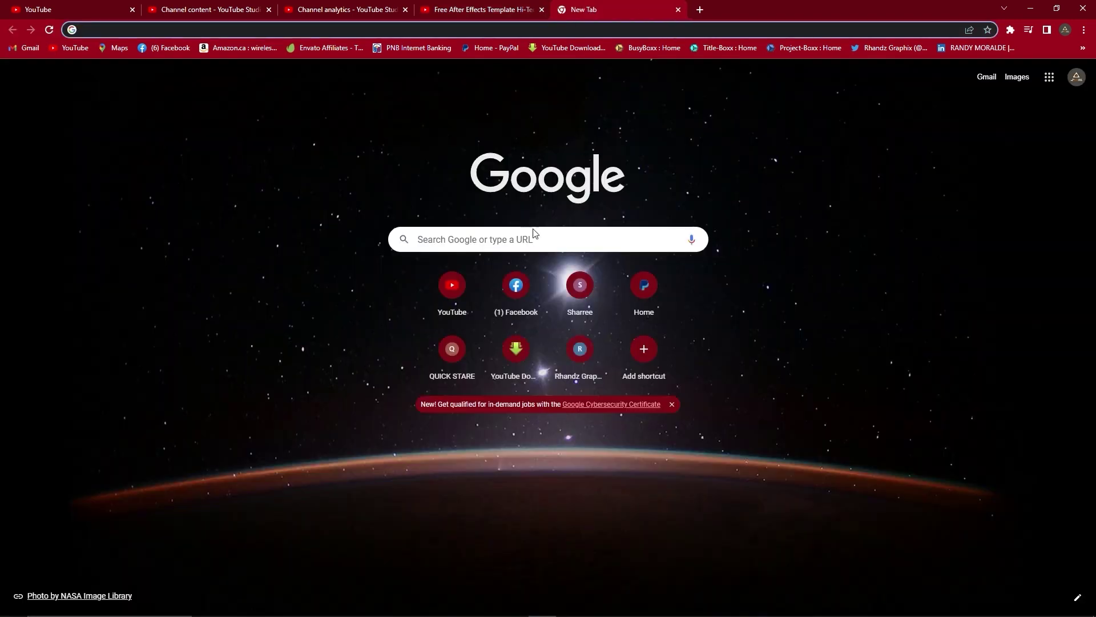
- Google the pasted 'Free After Effects Template Hi-Tech 3D Intro #Shorts' title and open the video result
left_click(528, 234)
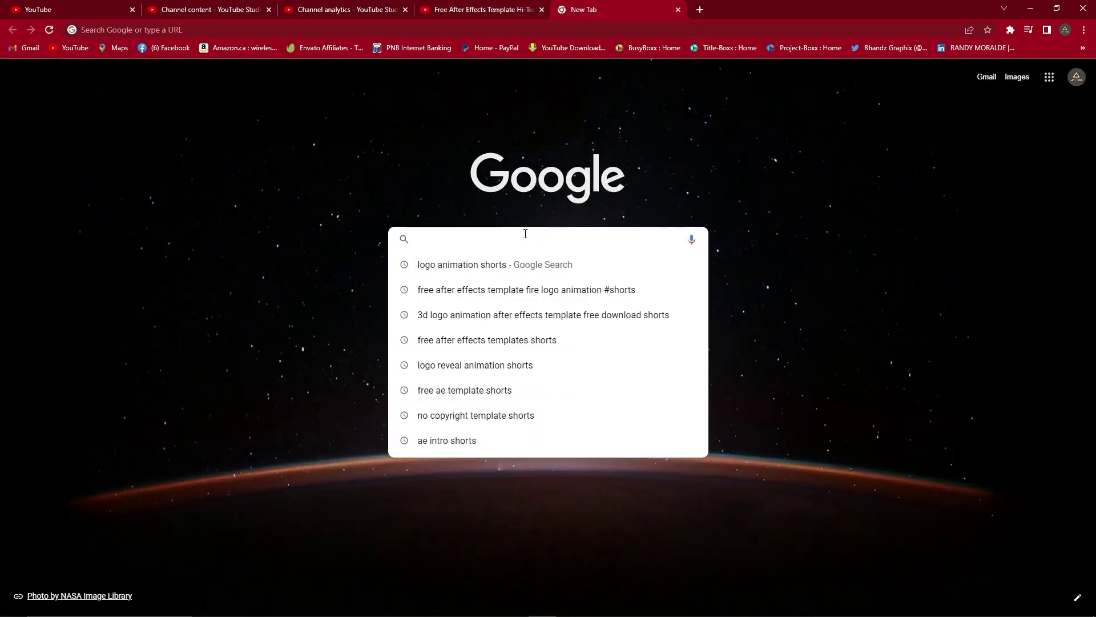
right_click(526, 235)
left_click(548, 317)
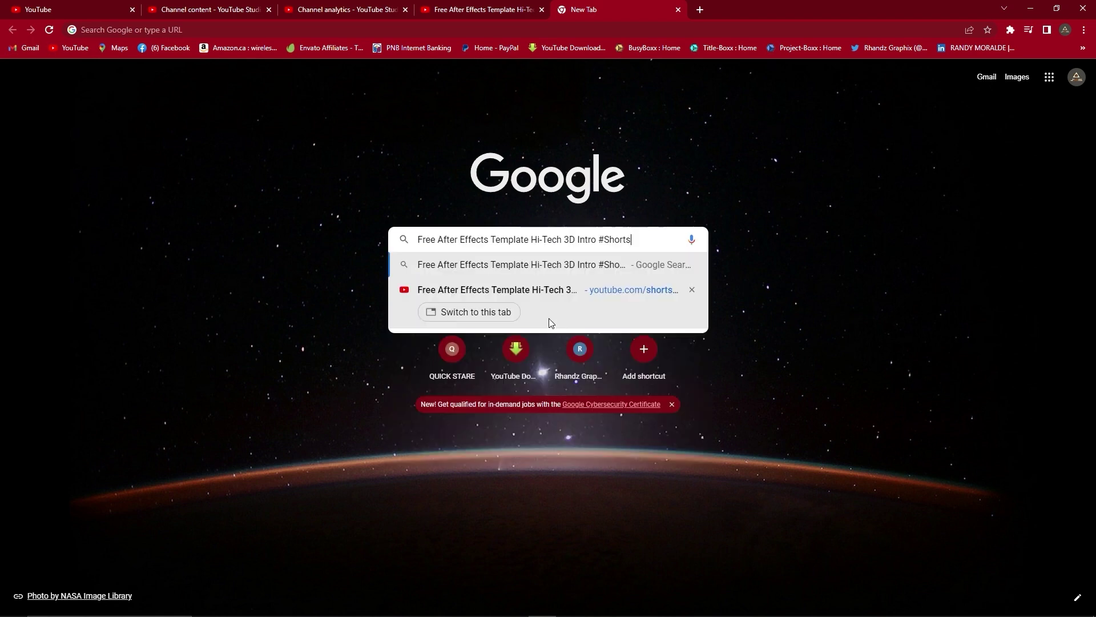
key("Return")
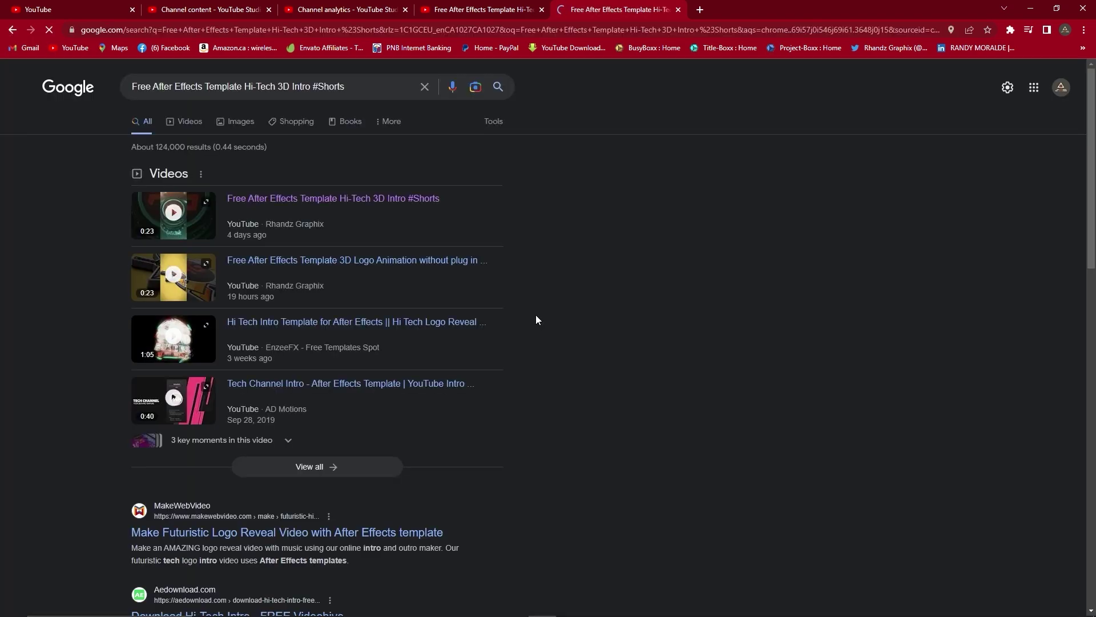
left_click(334, 208)
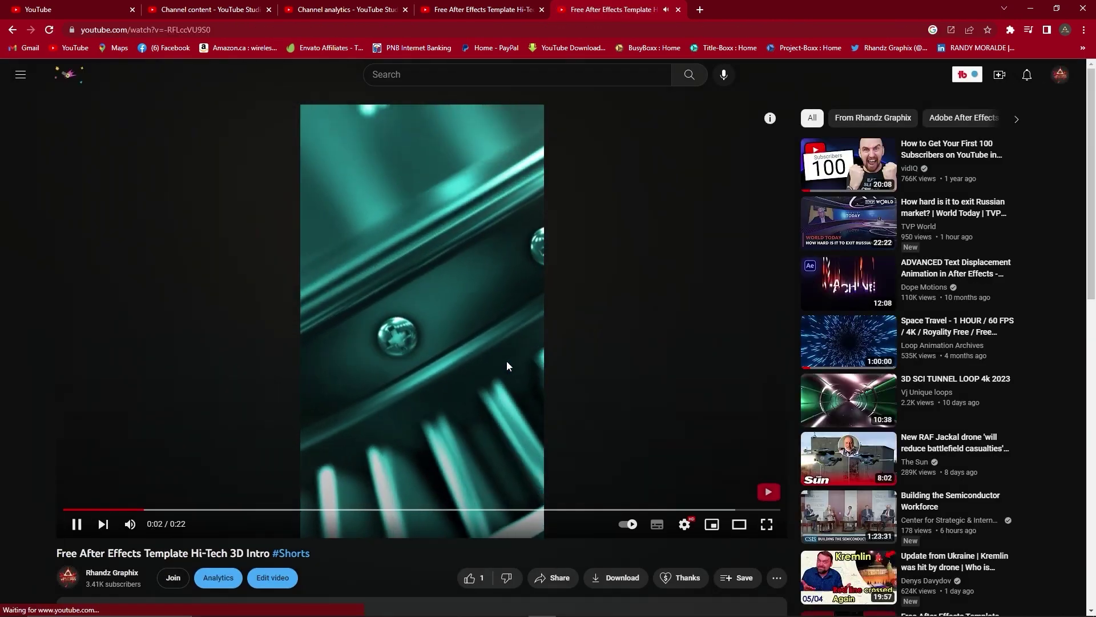
- Pause the video, expand its description, and follow the Download Link Here URL
left_click(506, 363)
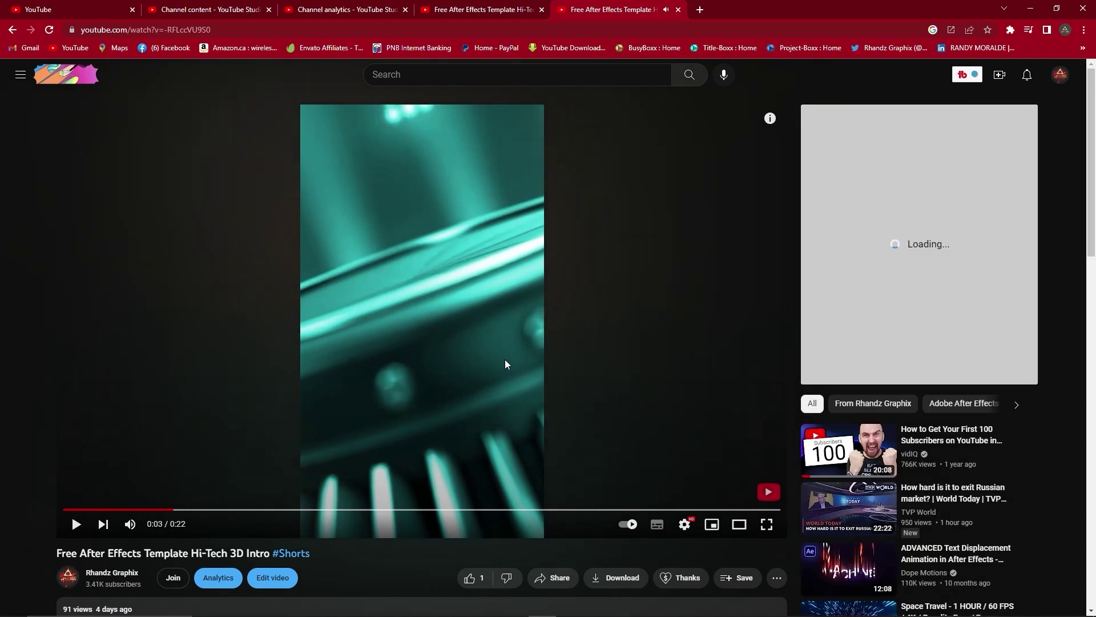
scroll(503, 359, "down", 2)
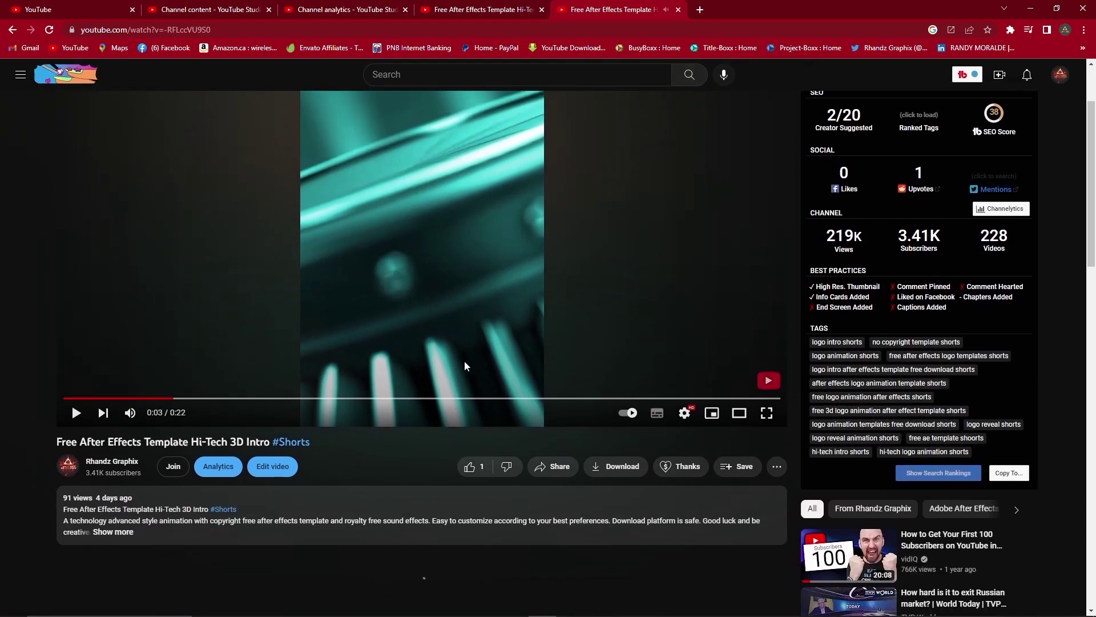
scroll(457, 362, "down", 2)
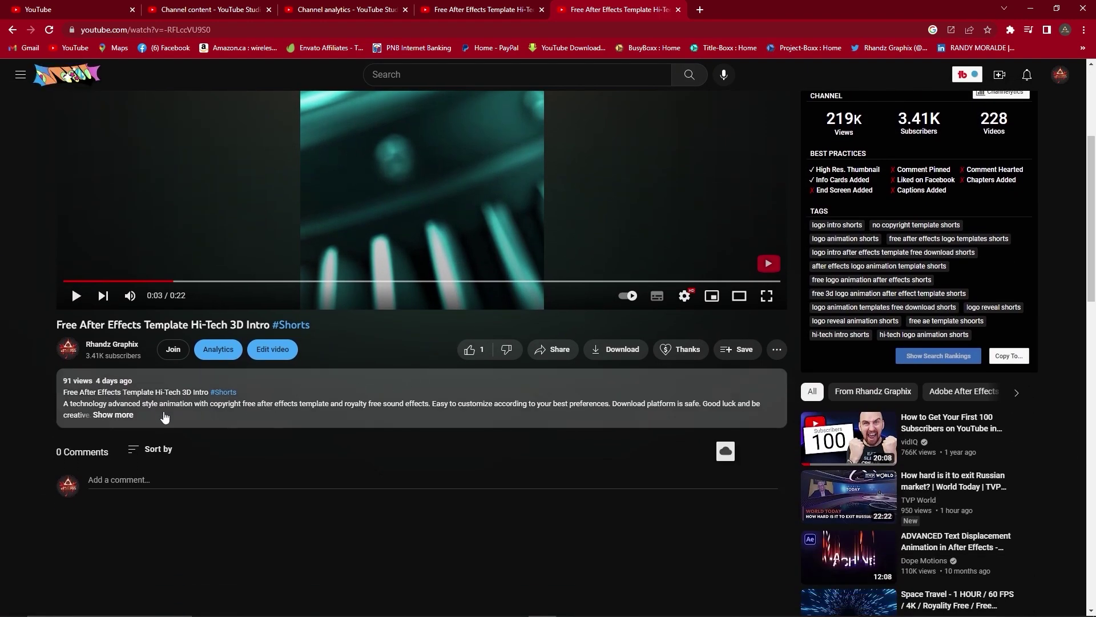
left_click(125, 417)
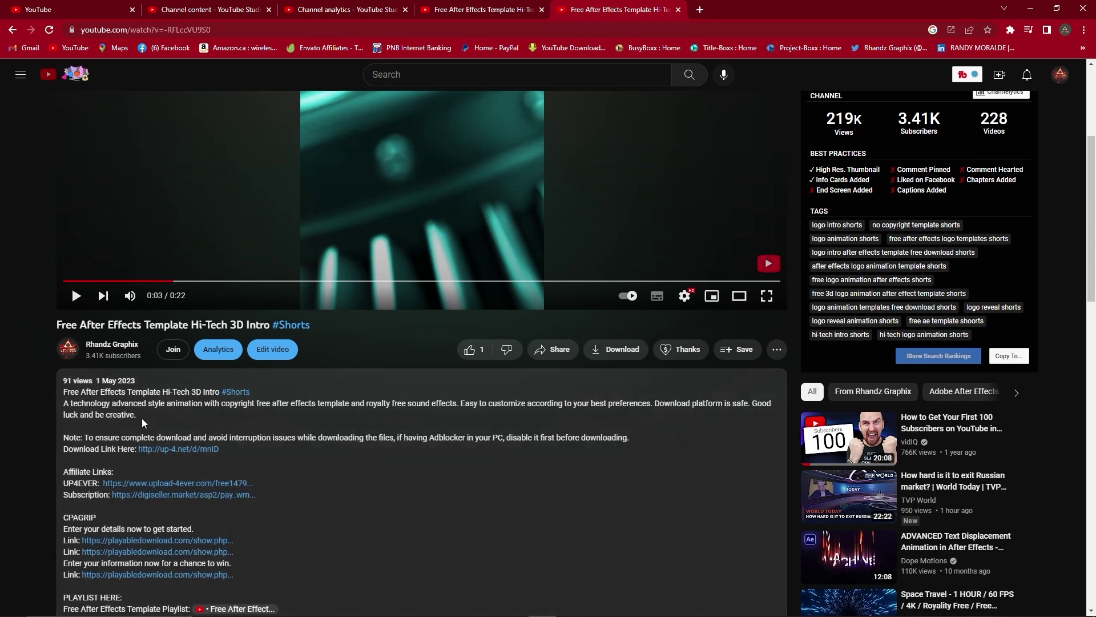
left_click(194, 450)
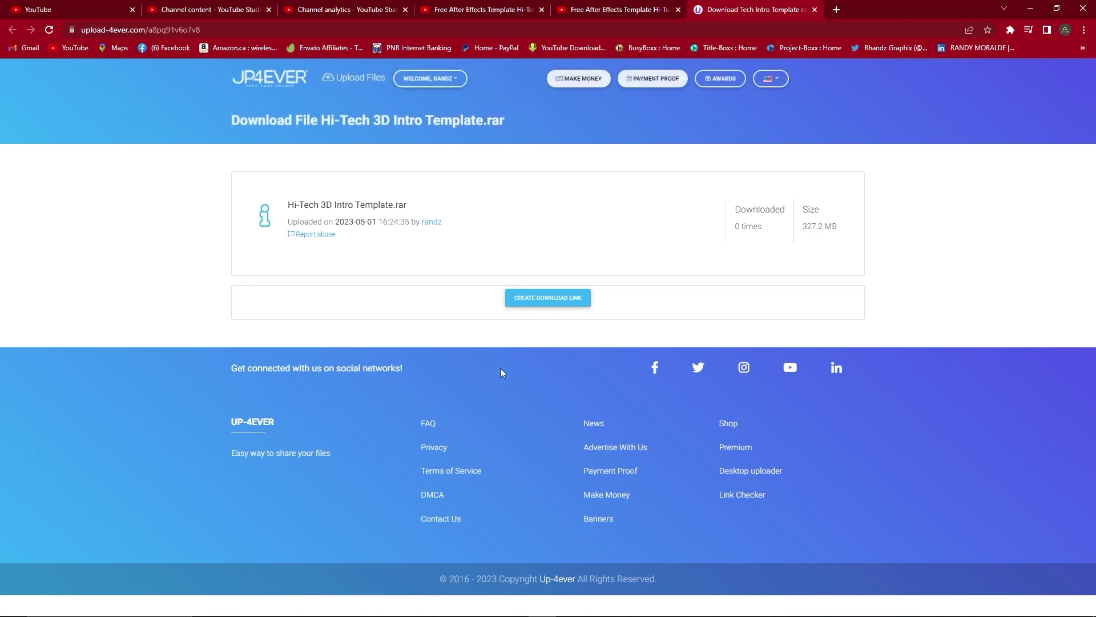
- Create the UP4EVER download link and start downloading Hi-Tech 3D Intro Template.rar
left_click(544, 303)
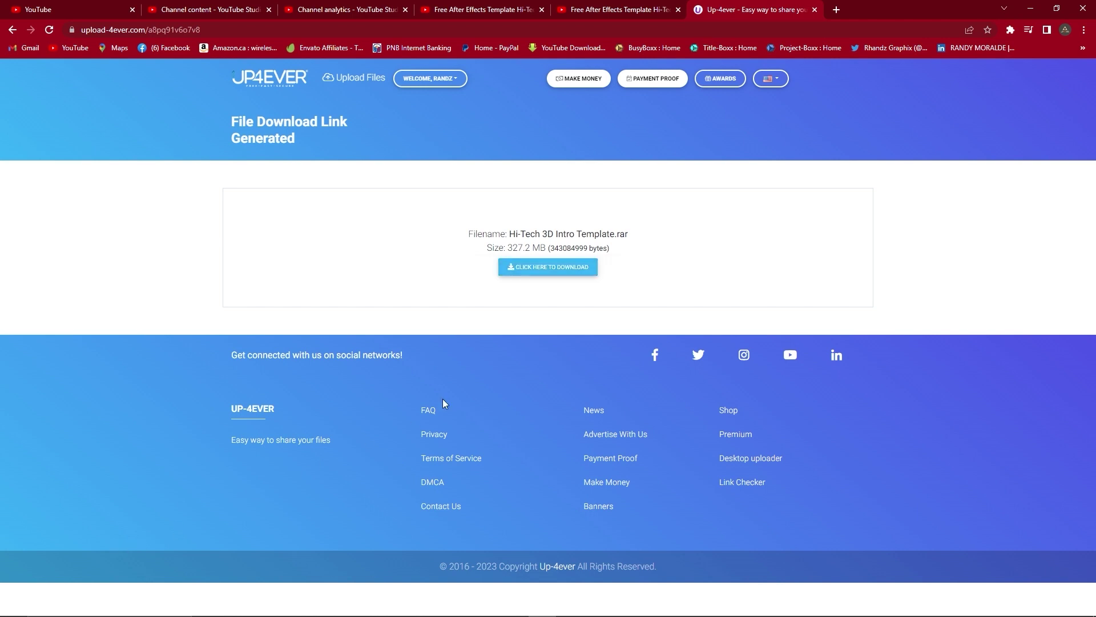
left_click(548, 269)
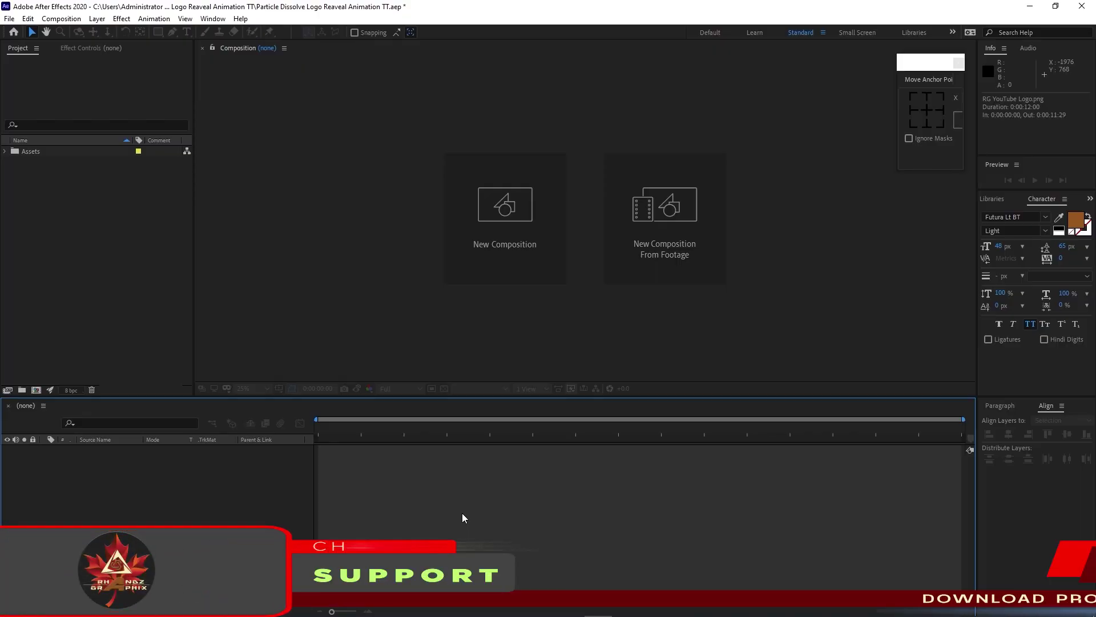
- Import the Particles Comp frames as a PNG sequence into the Assets > Footage folder
double_click(14, 153)
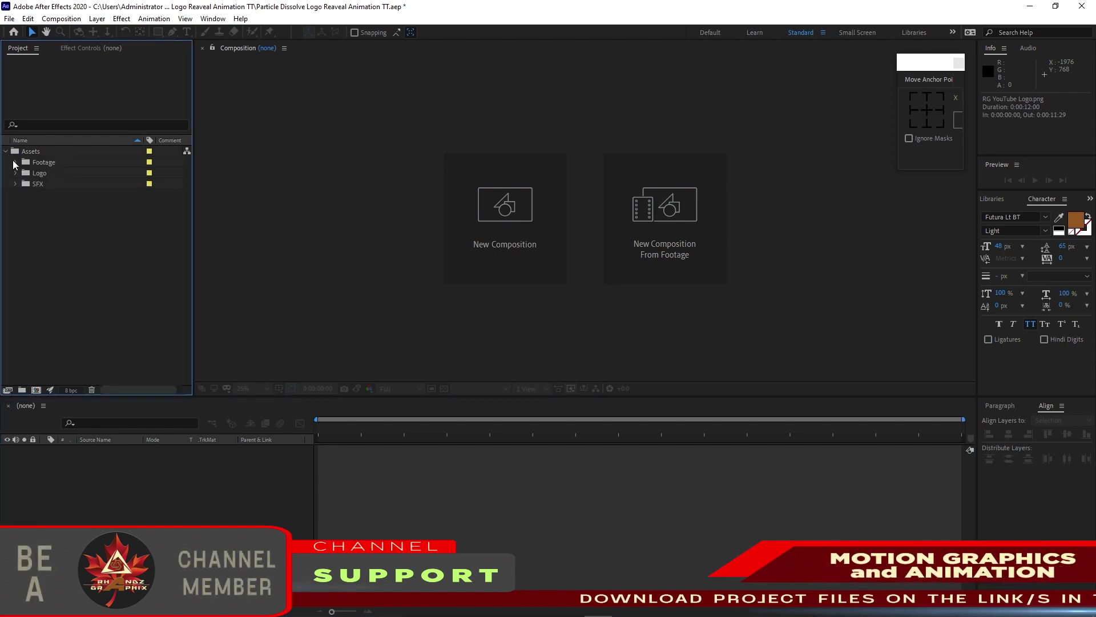
left_click(44, 163)
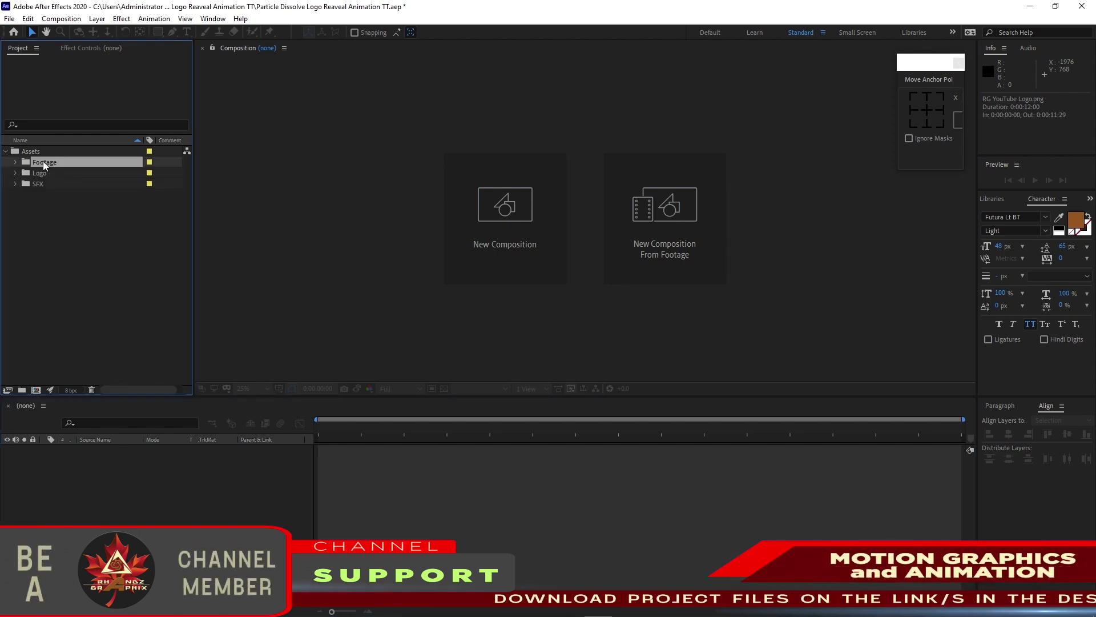
left_click(9, 18)
mouse_move(34, 178)
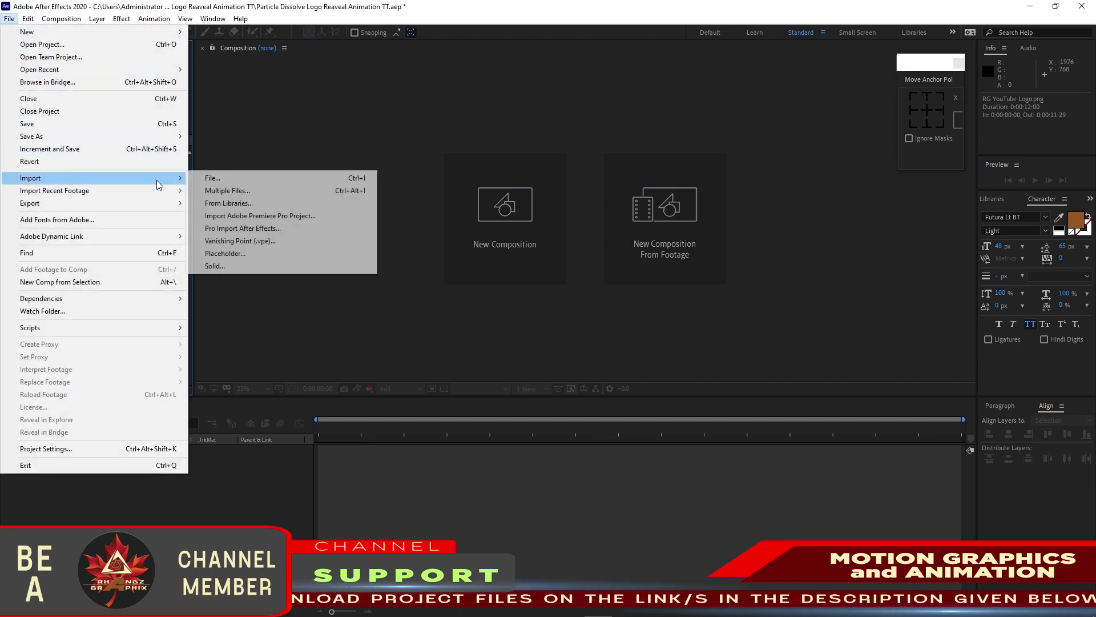
left_click(217, 178)
left_click(57, 54)
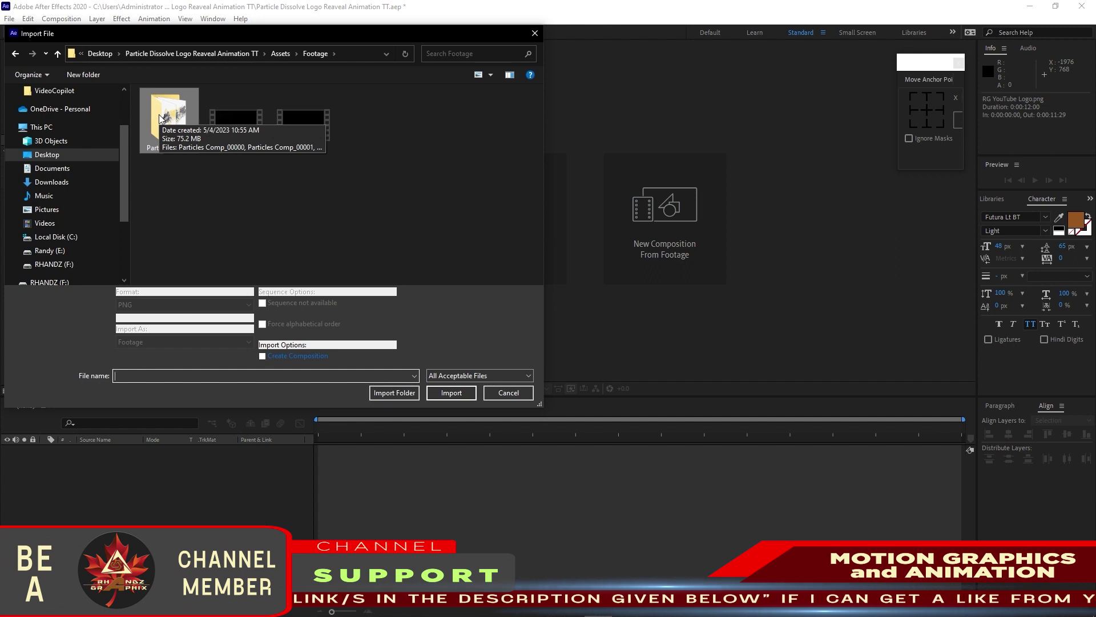
double_click(160, 118)
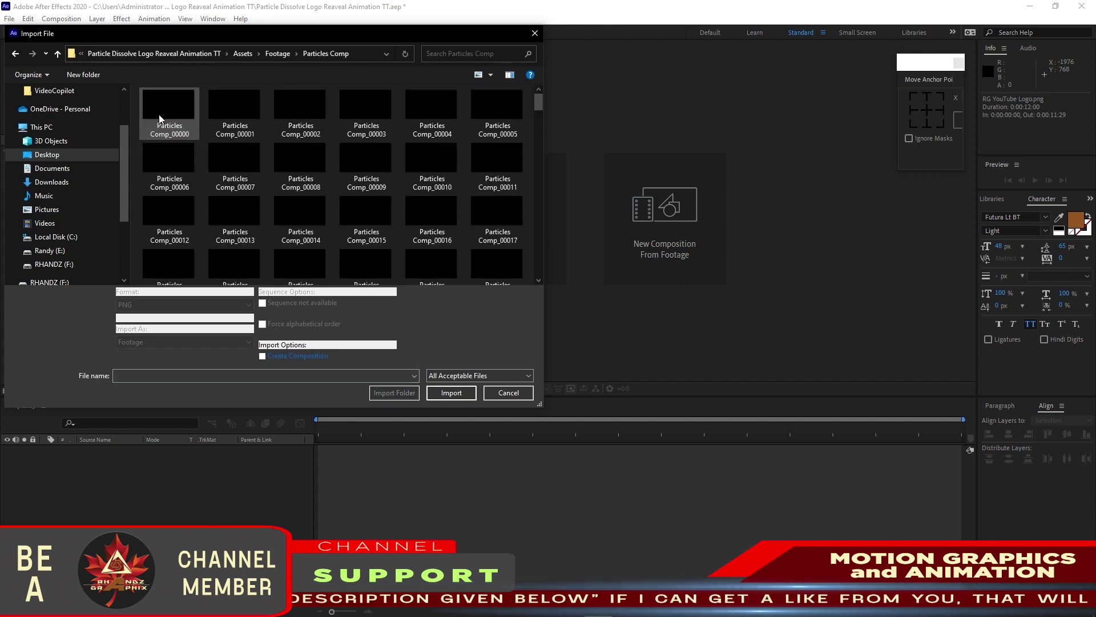
left_click(160, 119)
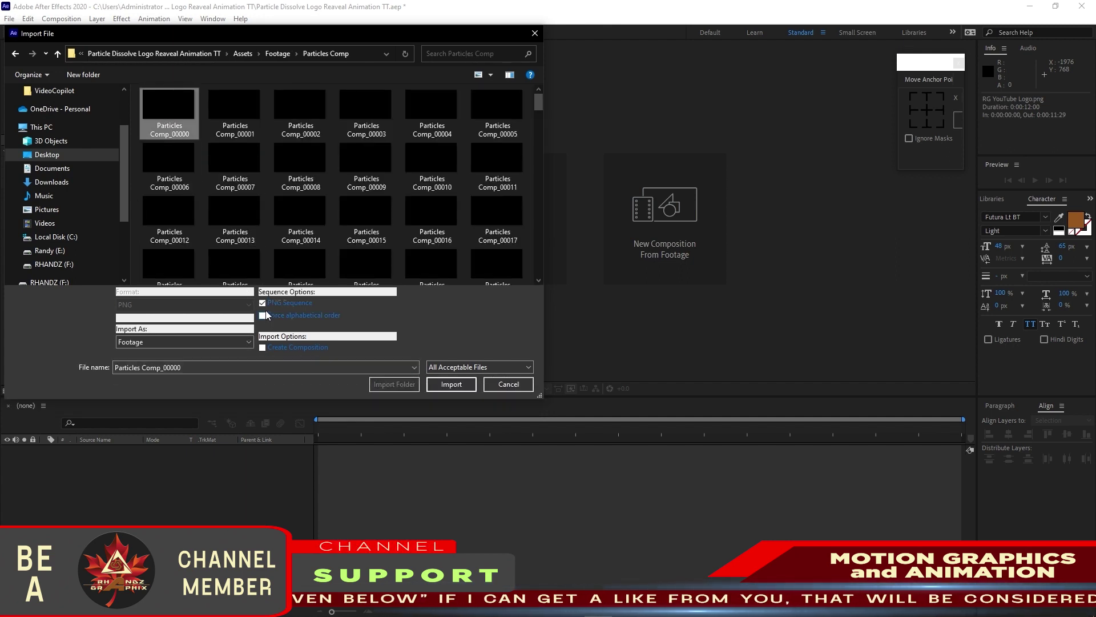
left_click(442, 387)
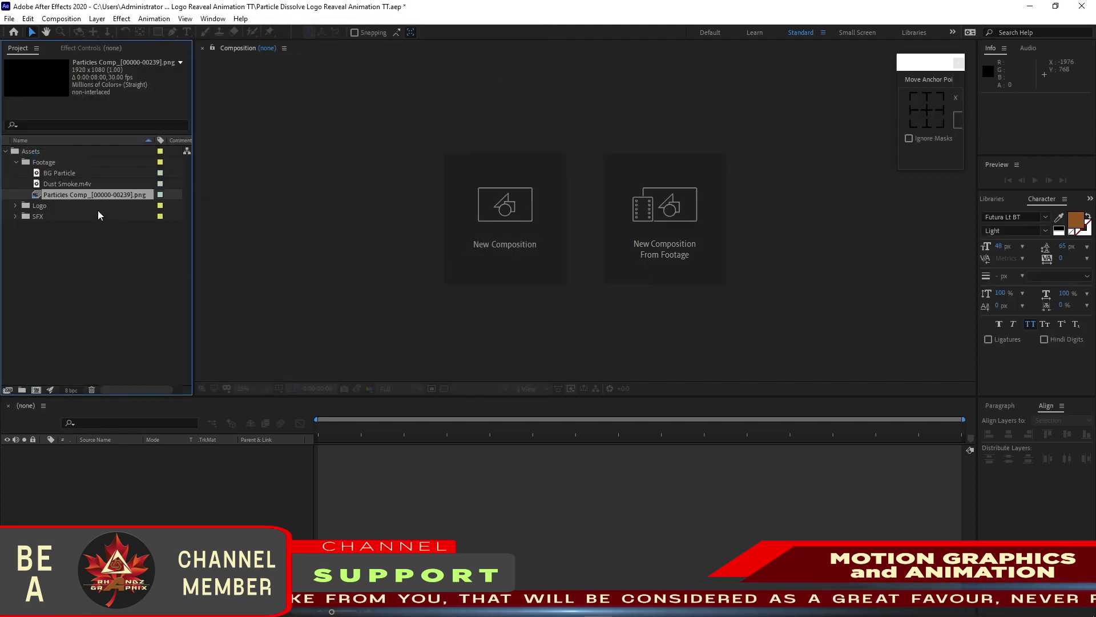
- Rename the imported PNG sequence to Particles
right_click(83, 201)
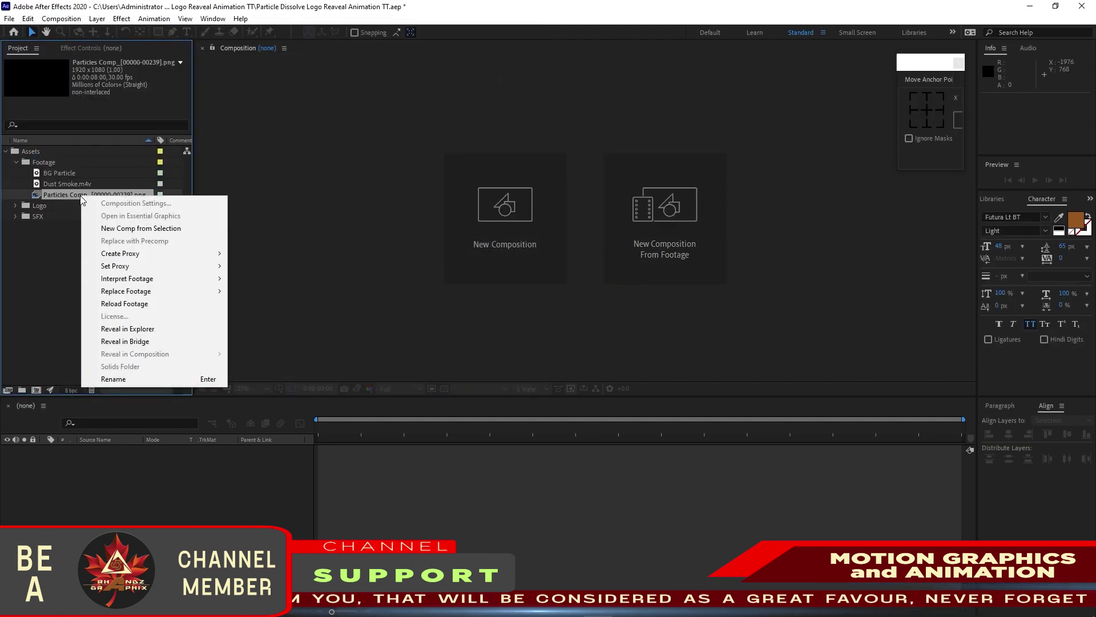
left_click(123, 377)
type("Particles")
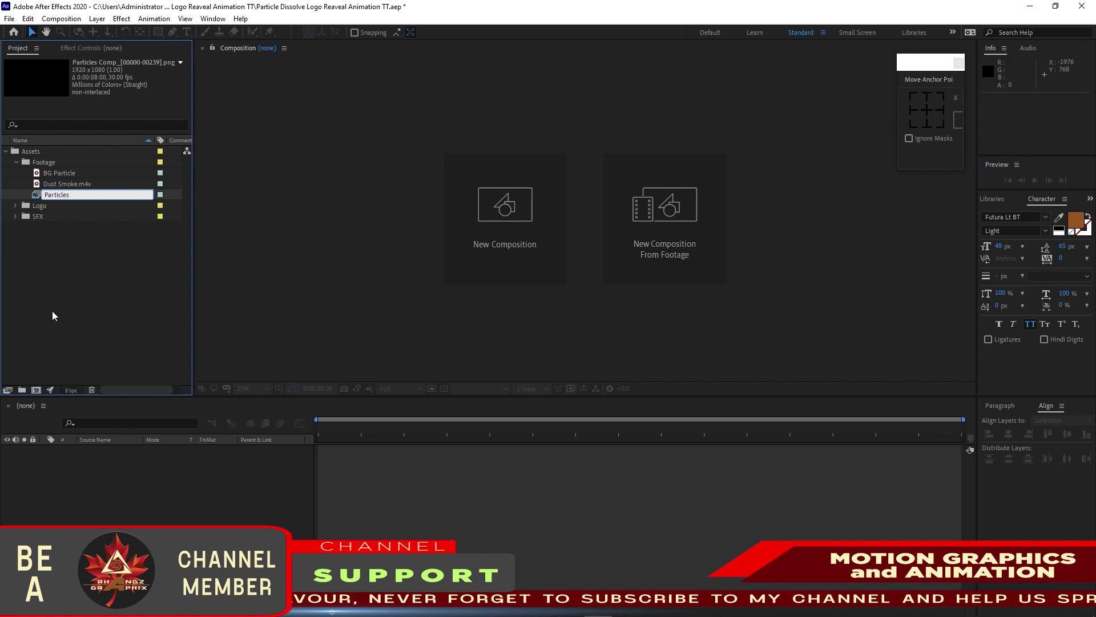
left_click(52, 310)
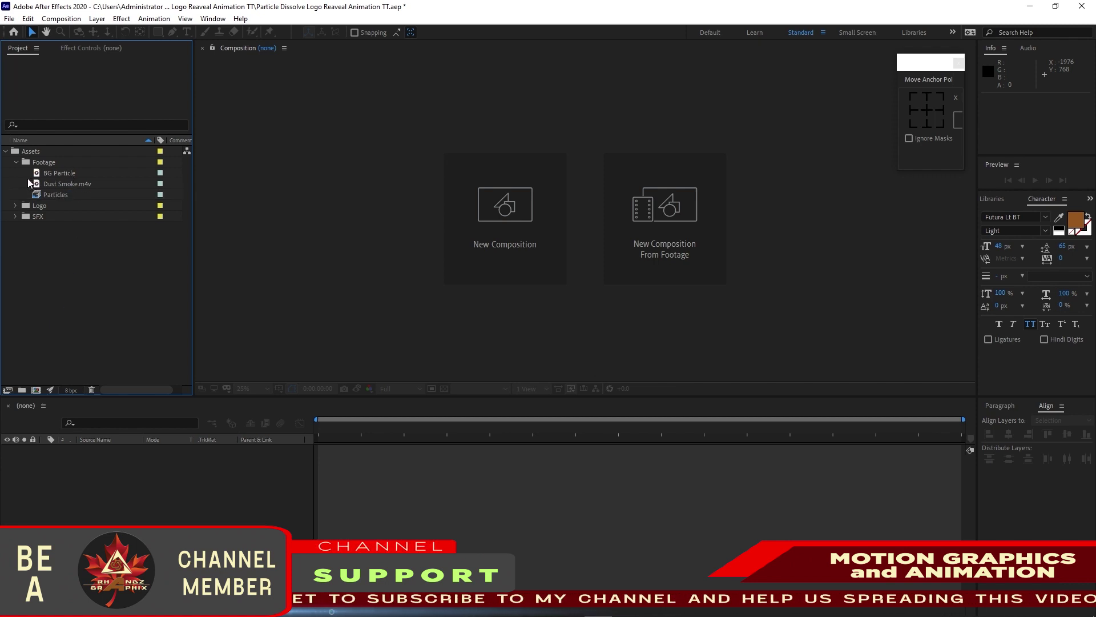
- Make one composition each from the BG Particle, Dust Smoke.m4v and Particles footage
left_click_drag(26, 174, 37, 393)
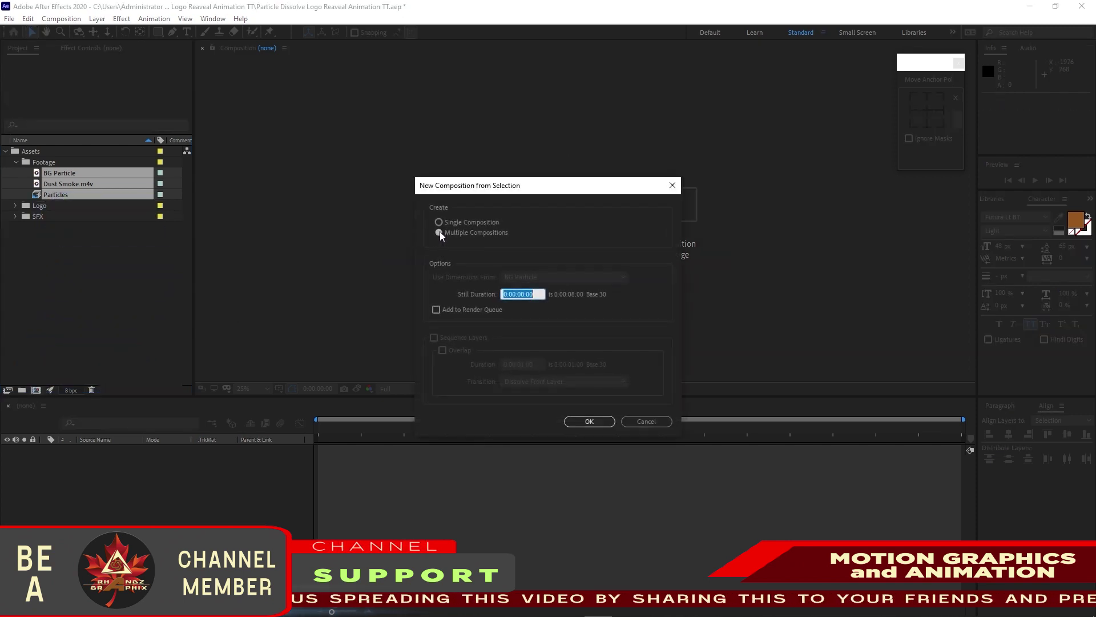
left_click(592, 422)
left_click(77, 317)
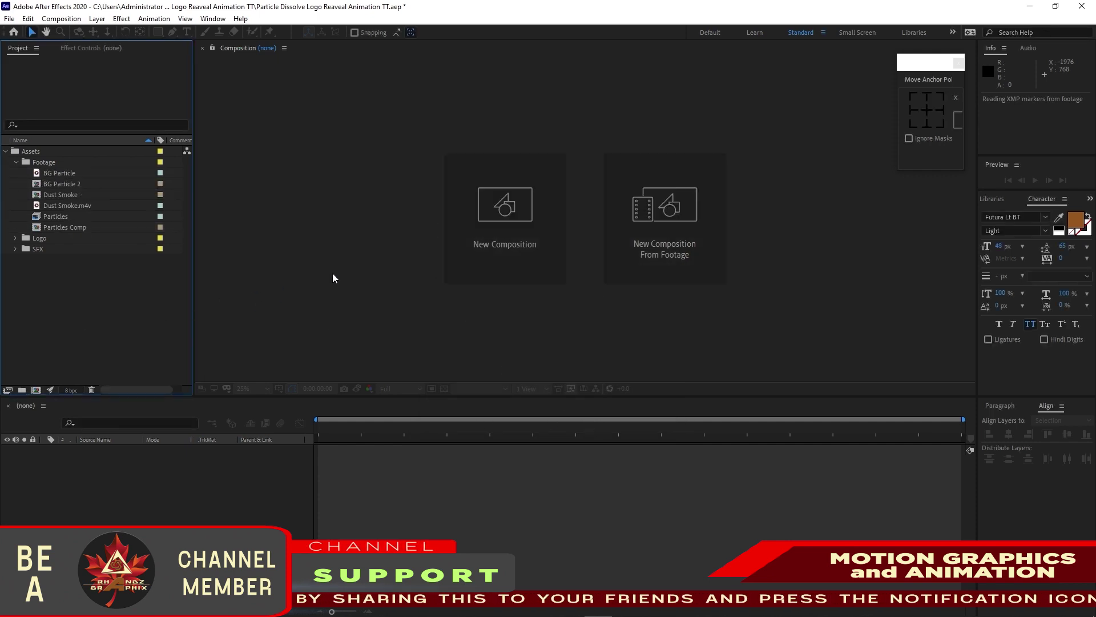
- Create a 1500×1500, 12-second composition named Logo Placeholder
left_click(470, 238)
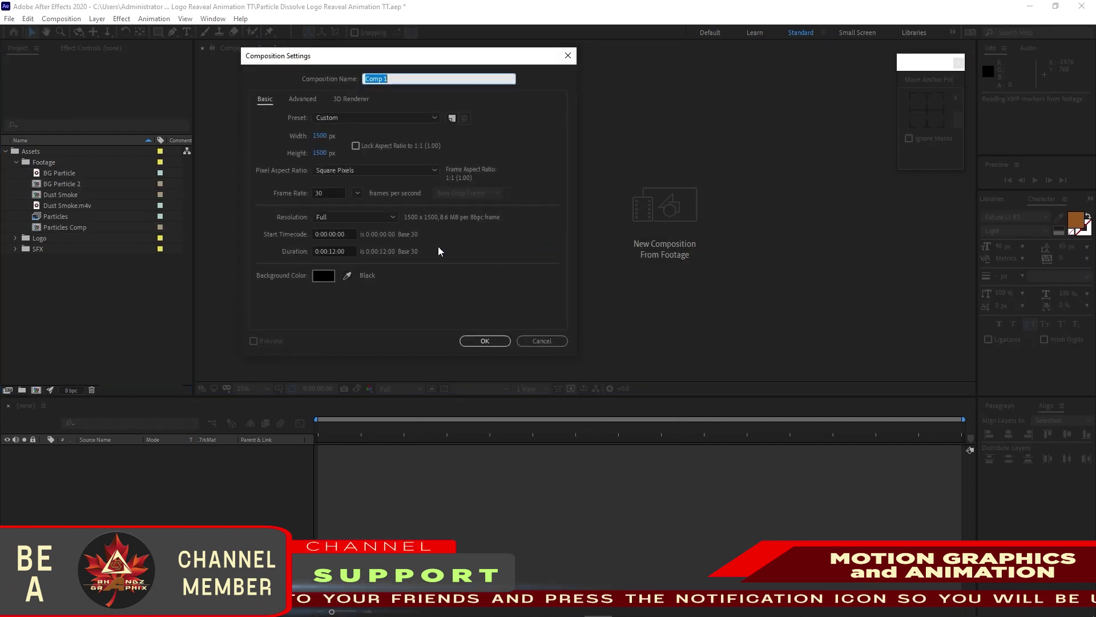
type("L")
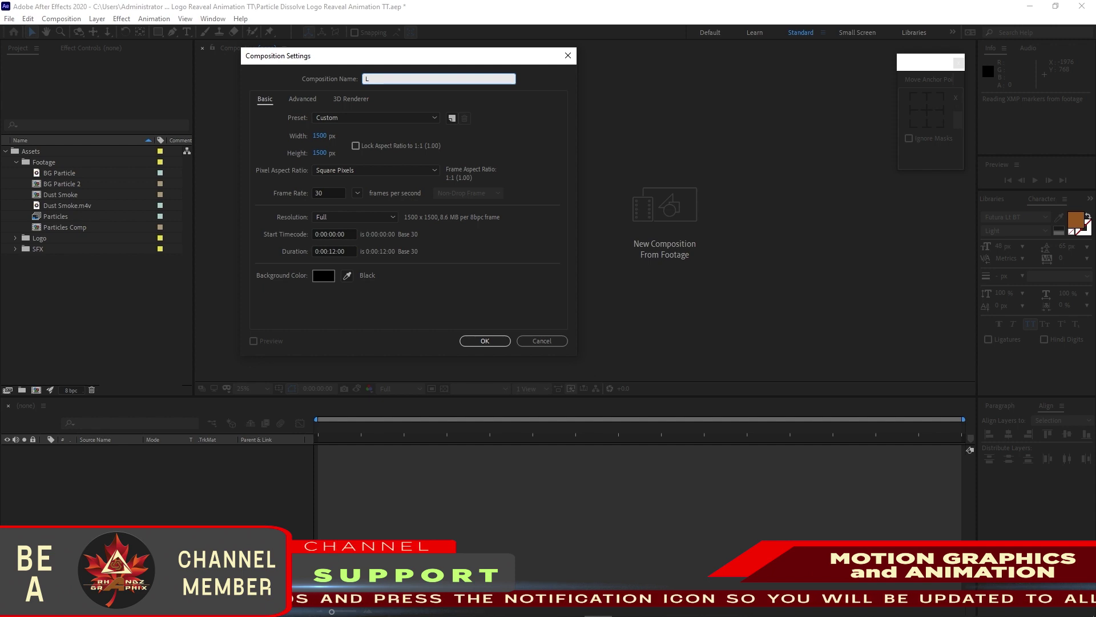
type("ogo")
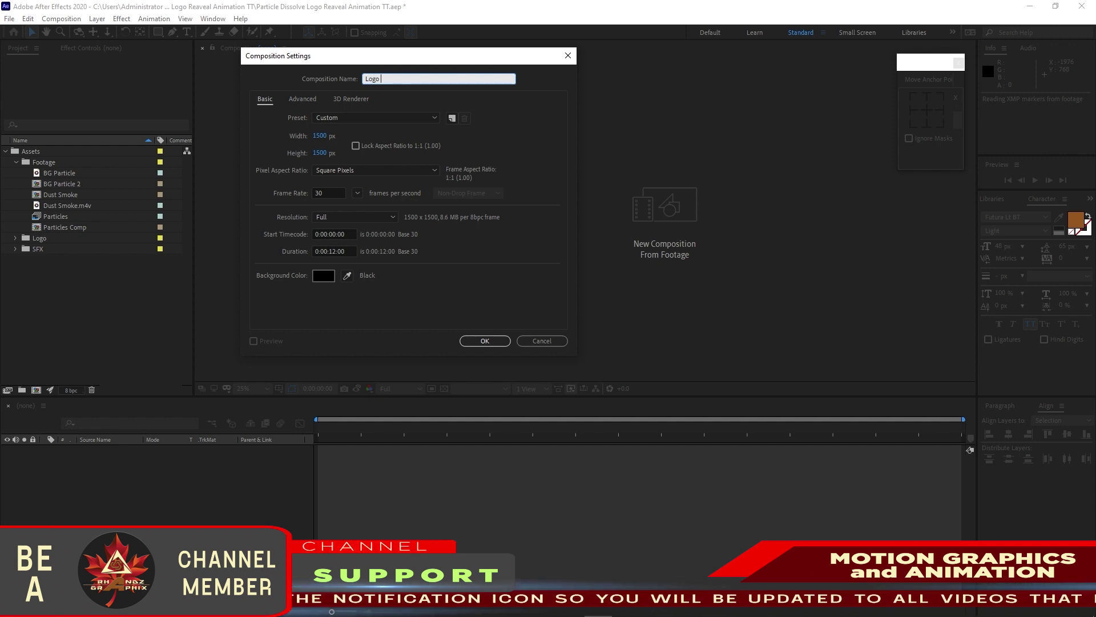
type(" Place")
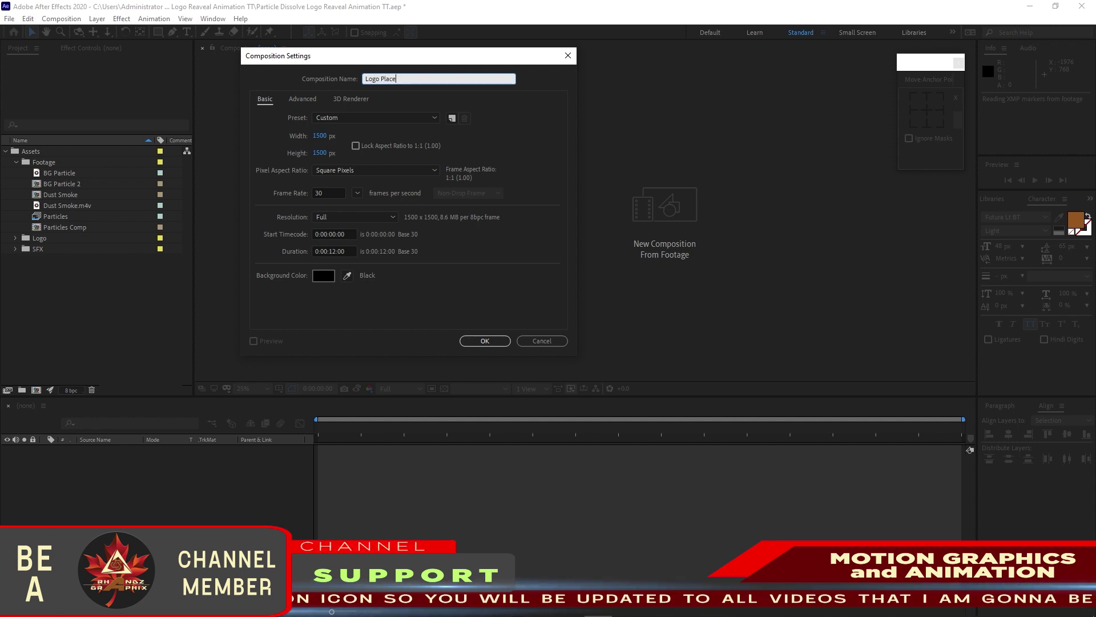
type("holder")
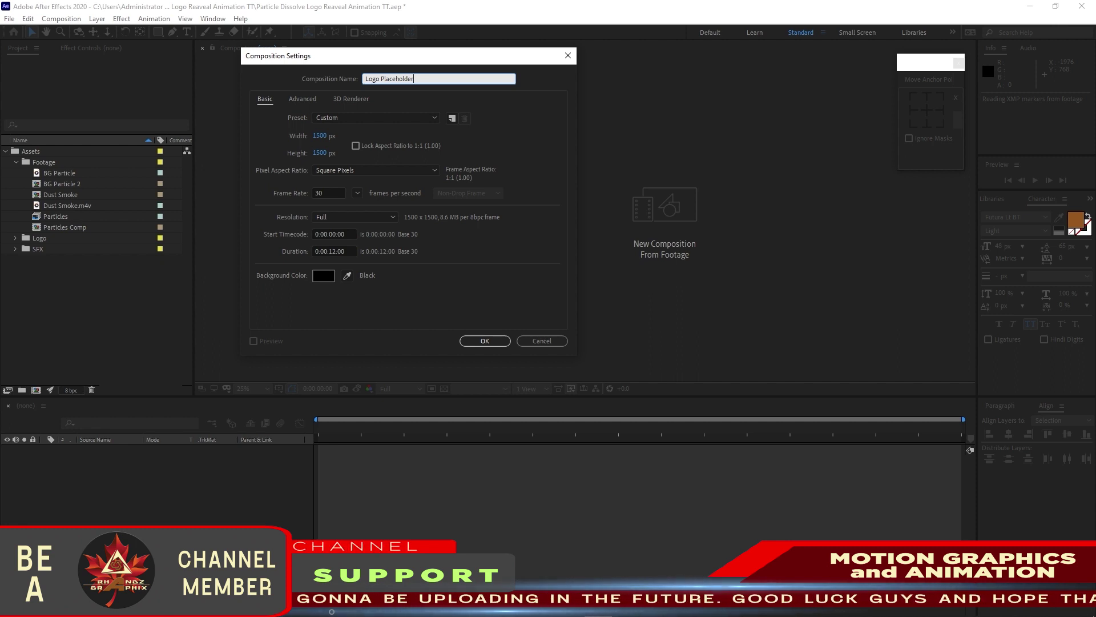
left_click(485, 340)
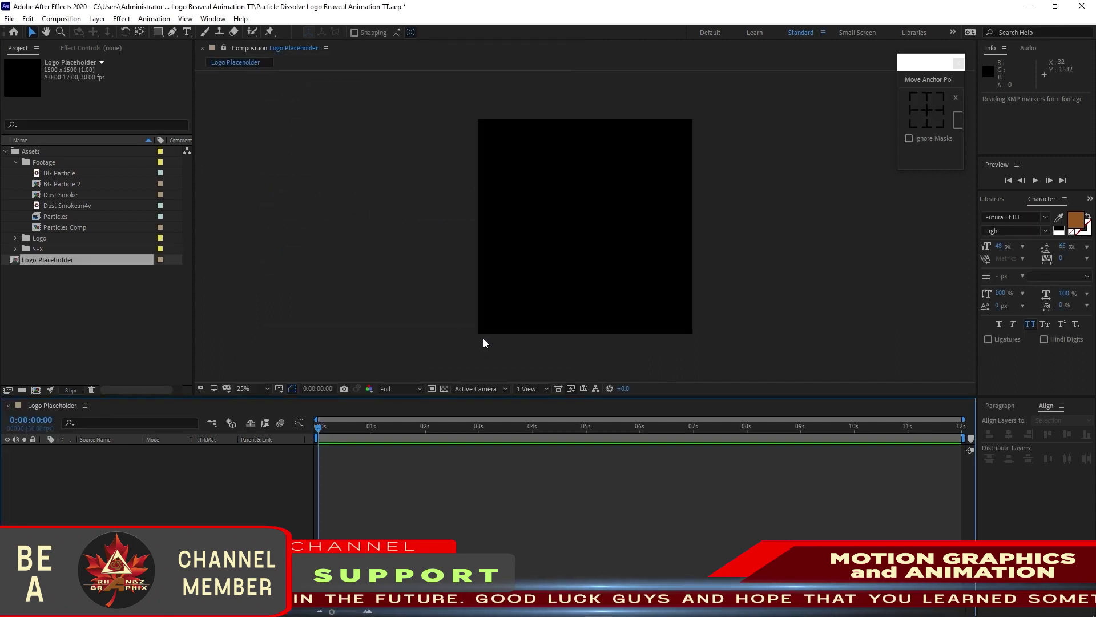
- Add RG YouTube Logo.png from the Logo folder to the Logo Placeholder comp
left_click(17, 163)
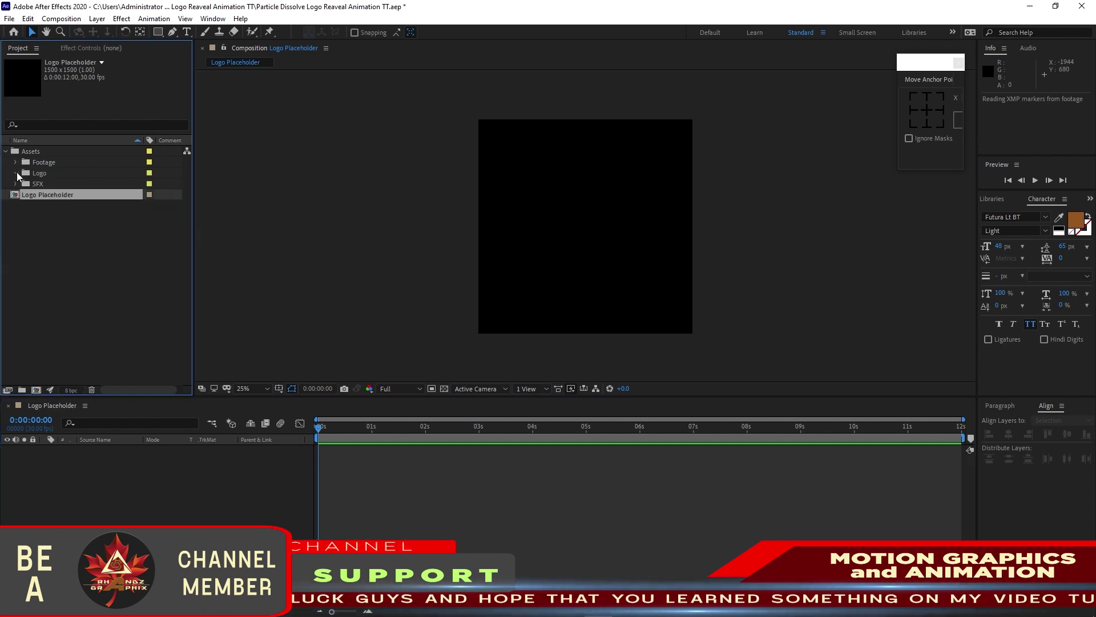
left_click(16, 173)
left_click(47, 183)
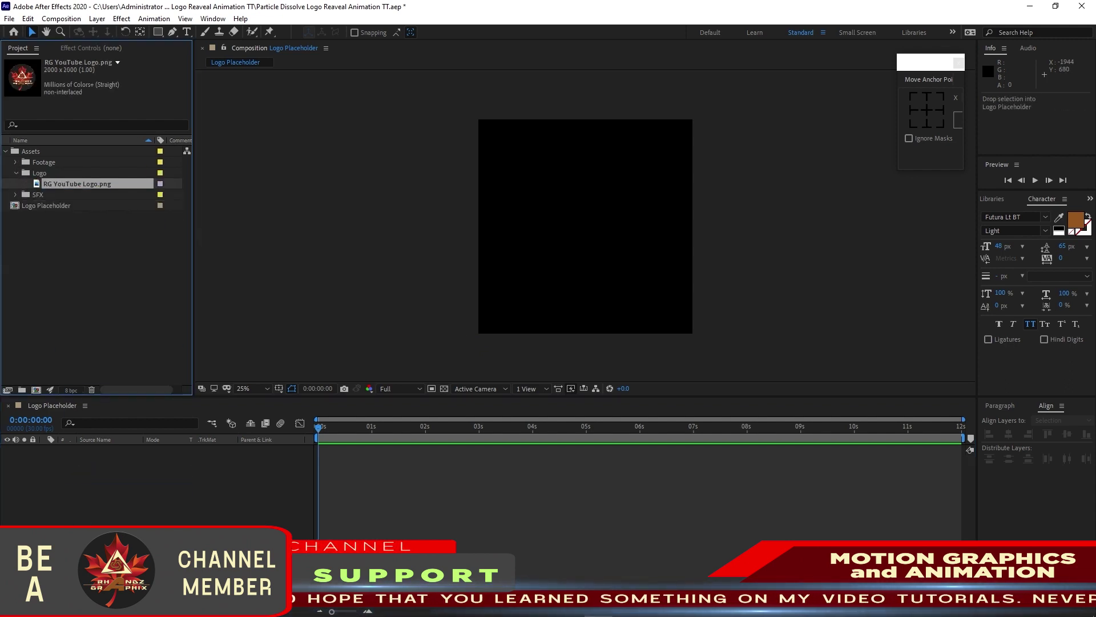
key("ctrl+slash")
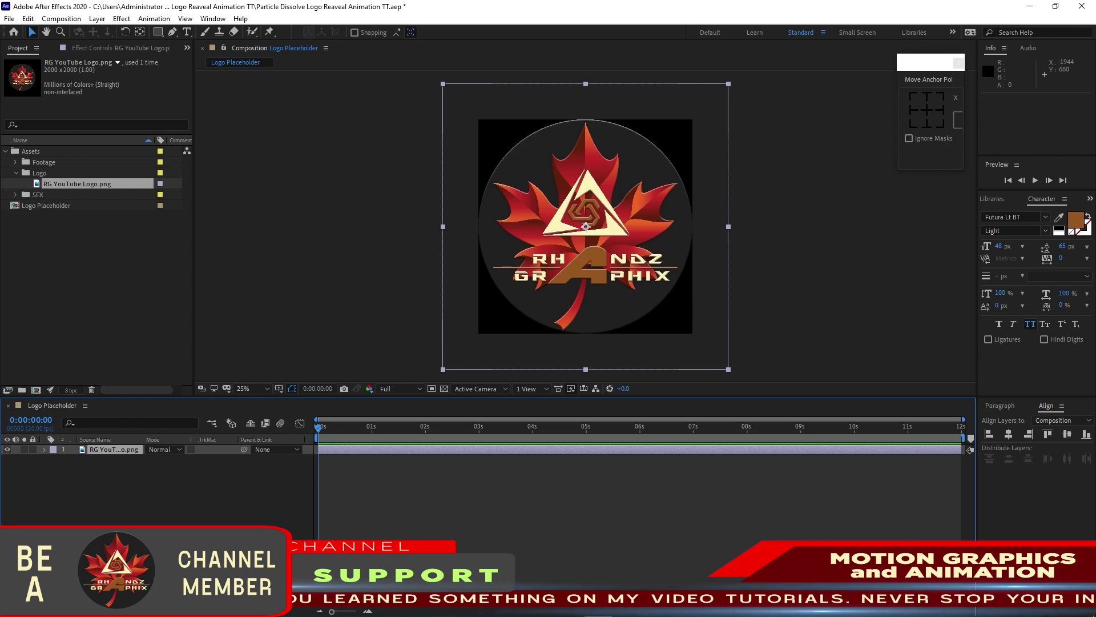
- Set the RG YouTube Logo.png layer's Scale to 25%
key("s")
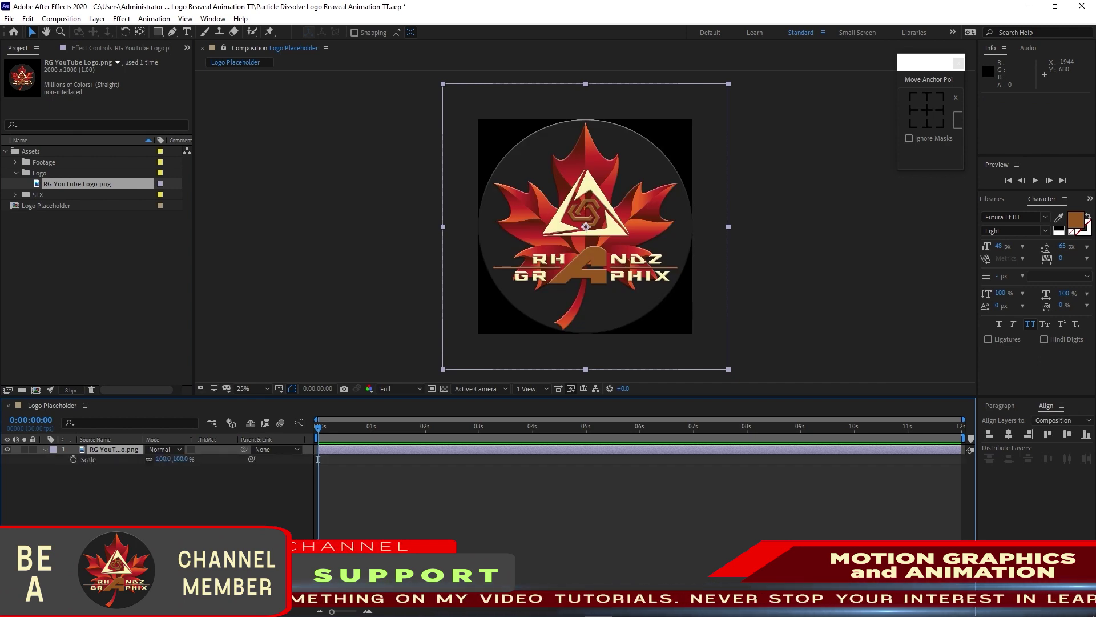
left_click(164, 459)
type("25")
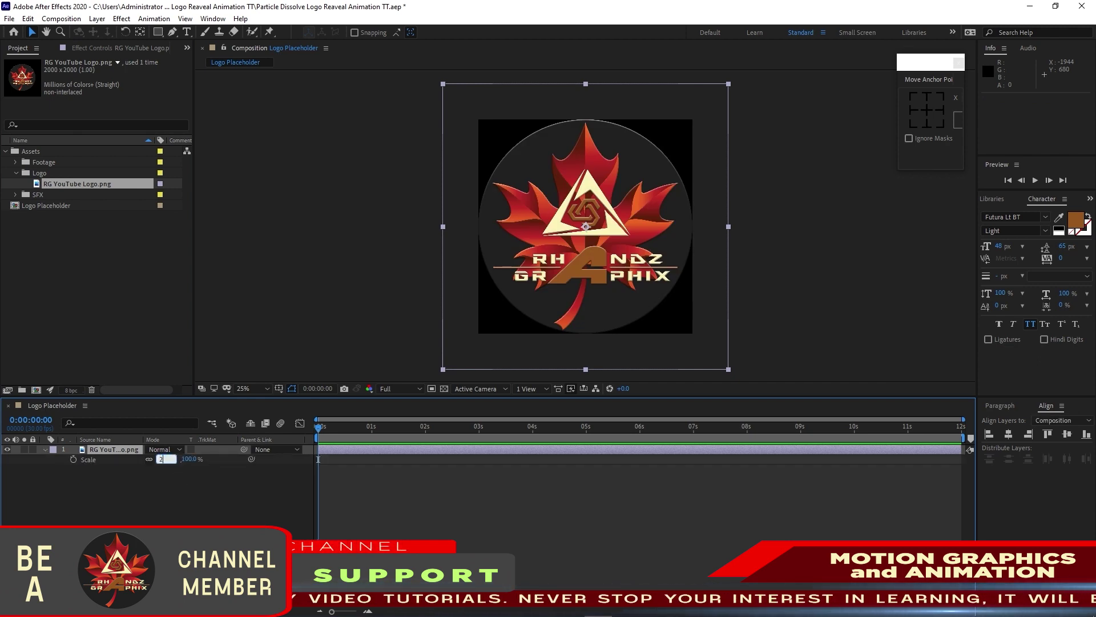
left_click(219, 498)
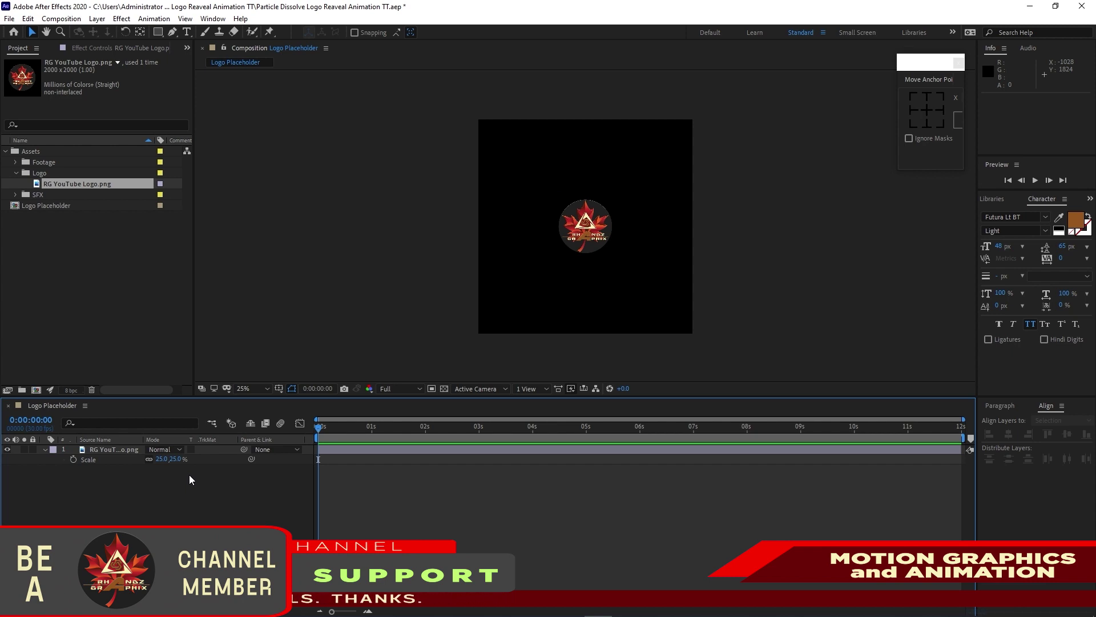
left_click(109, 450)
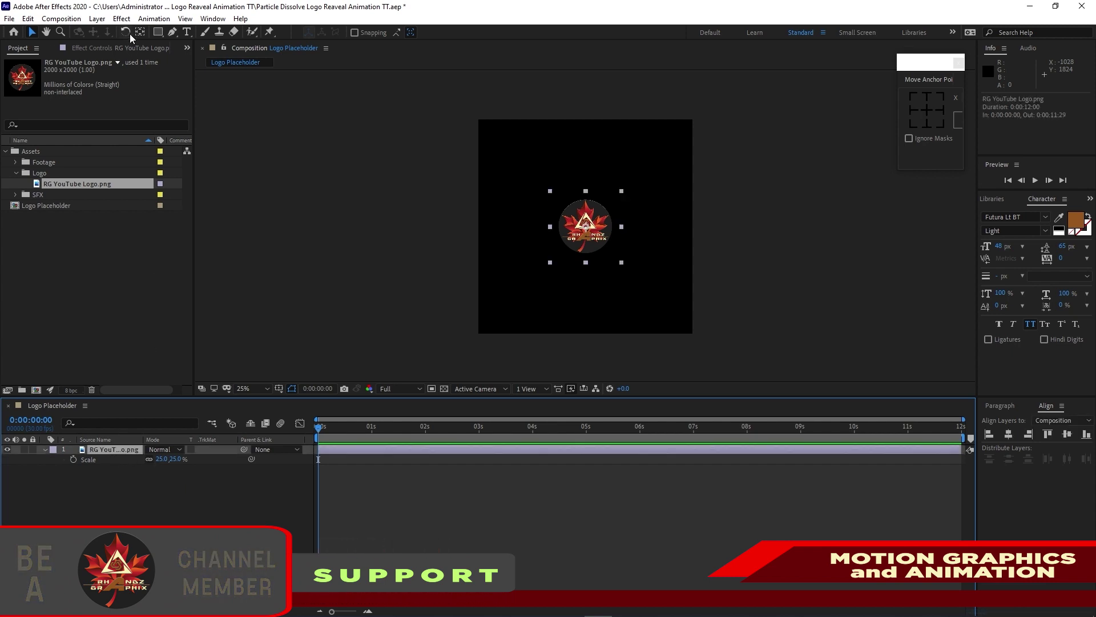
- Apply Bevel Alpha to the logo layer and set its Edge Thickness to 20
left_click(122, 18)
mouse_move(156, 262)
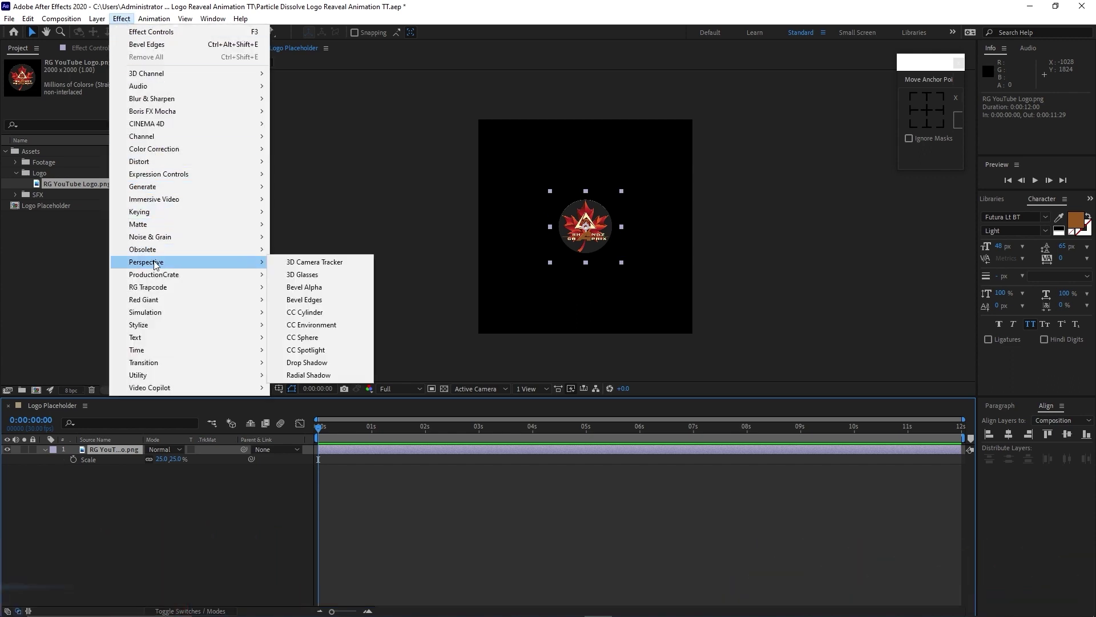
left_click(300, 286)
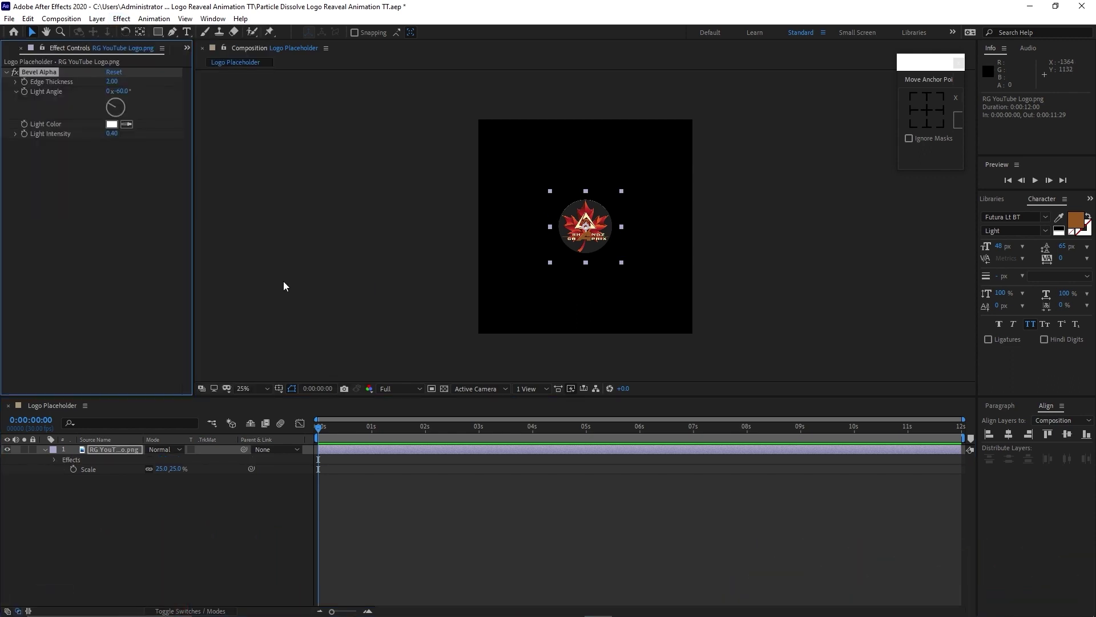
left_click(114, 81)
type("20")
key("Return")
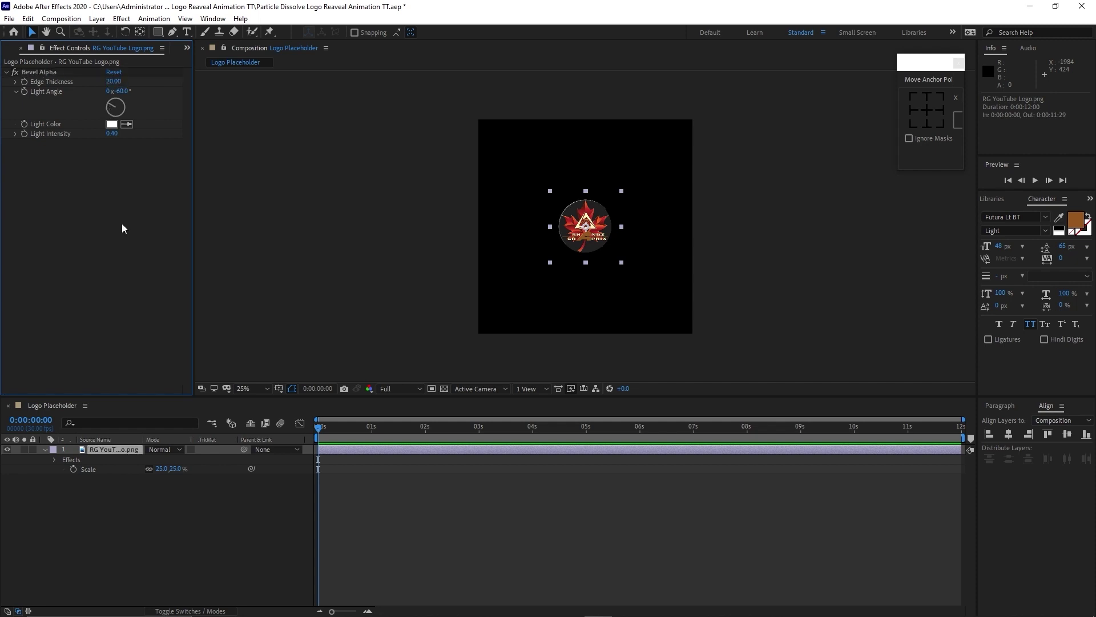
left_click(61, 18)
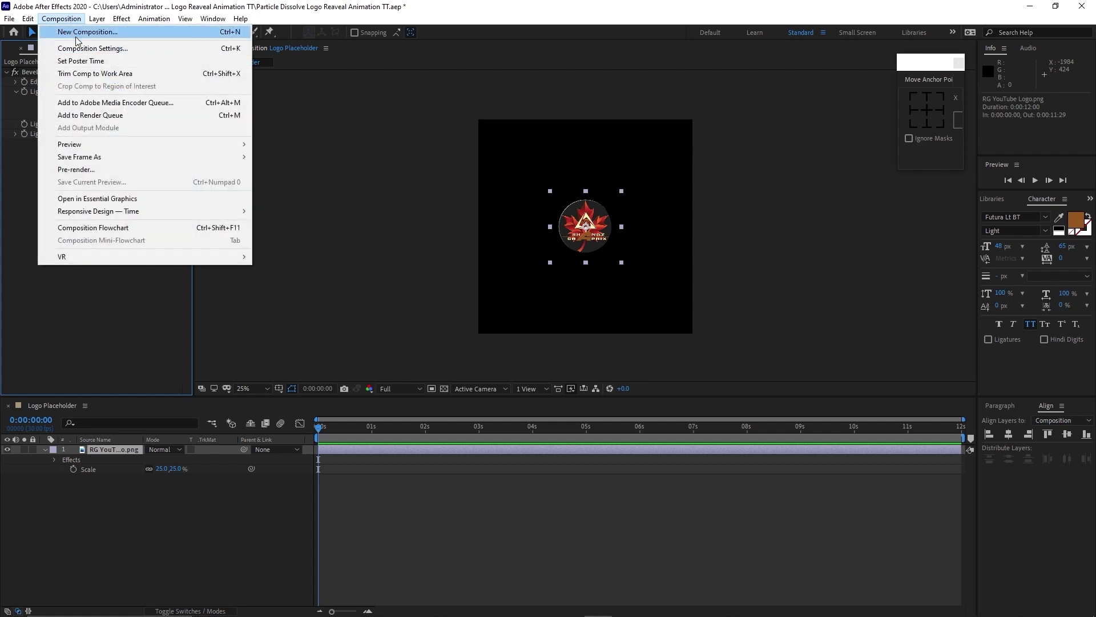
- Create a new composition named 'Fractal Matte' at 1920×1080 width and height
left_click(75, 32)
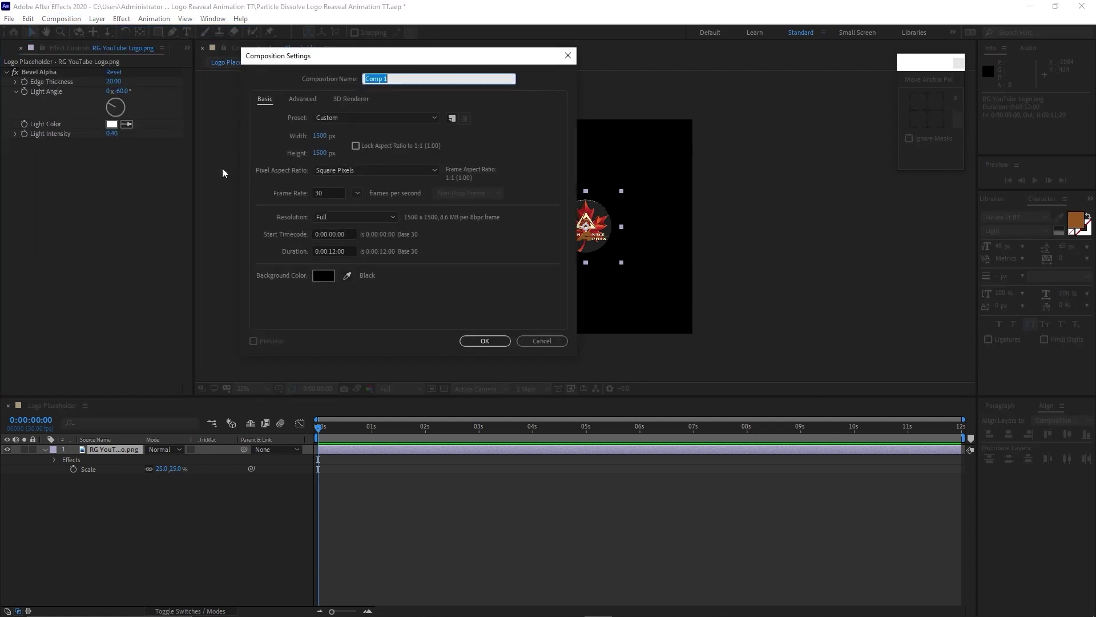
key("BackSpace")
type("Fractal Matte")
left_click(320, 136)
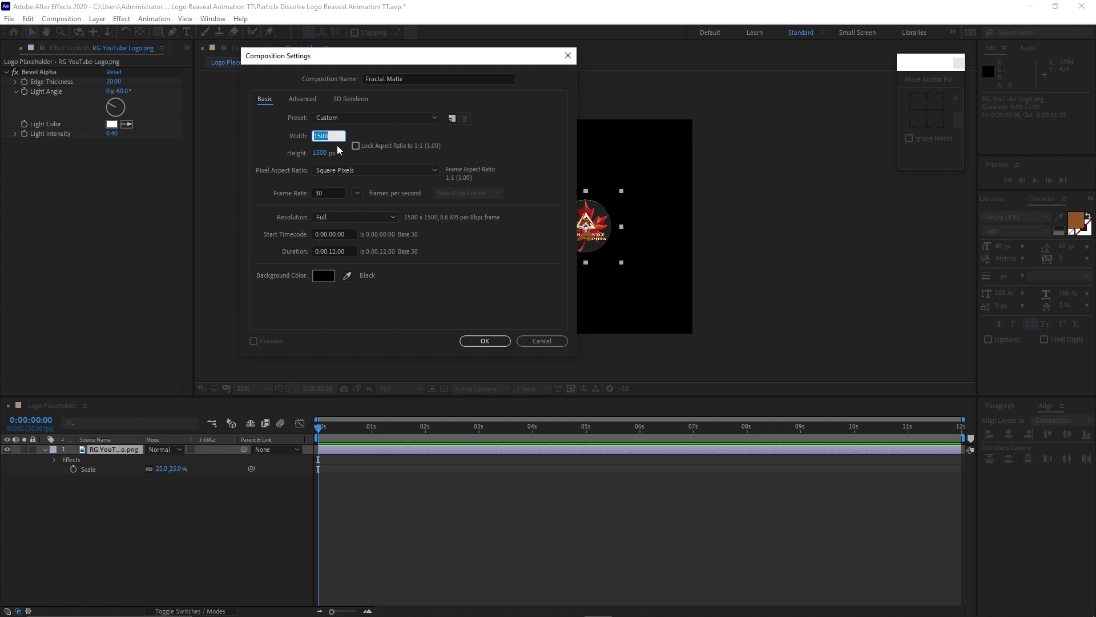
type("1920")
type("1080")
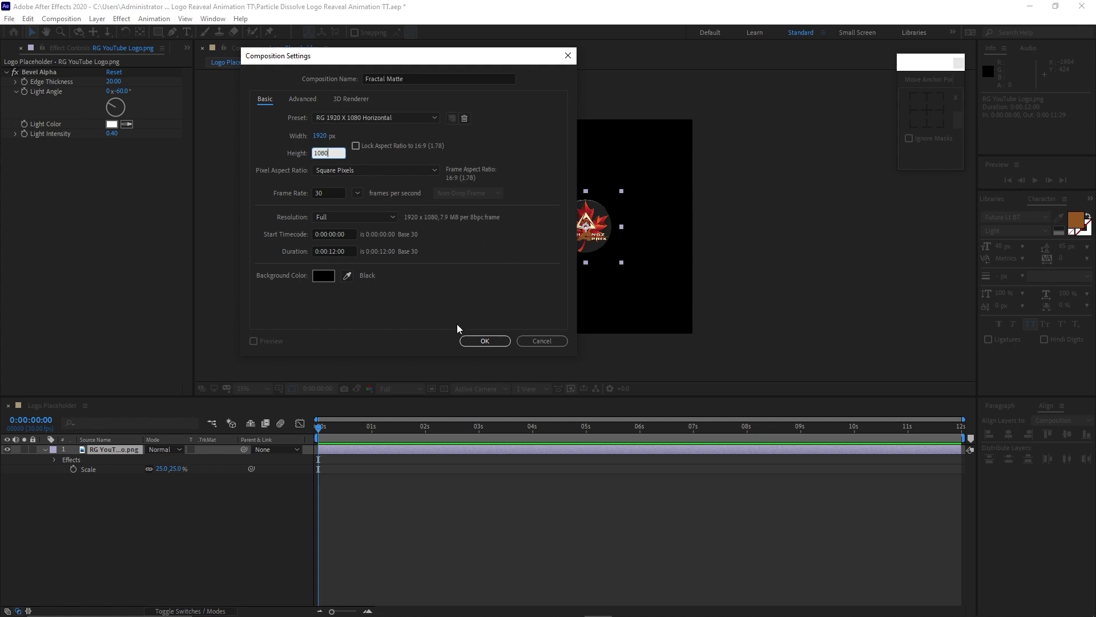
left_click(473, 341)
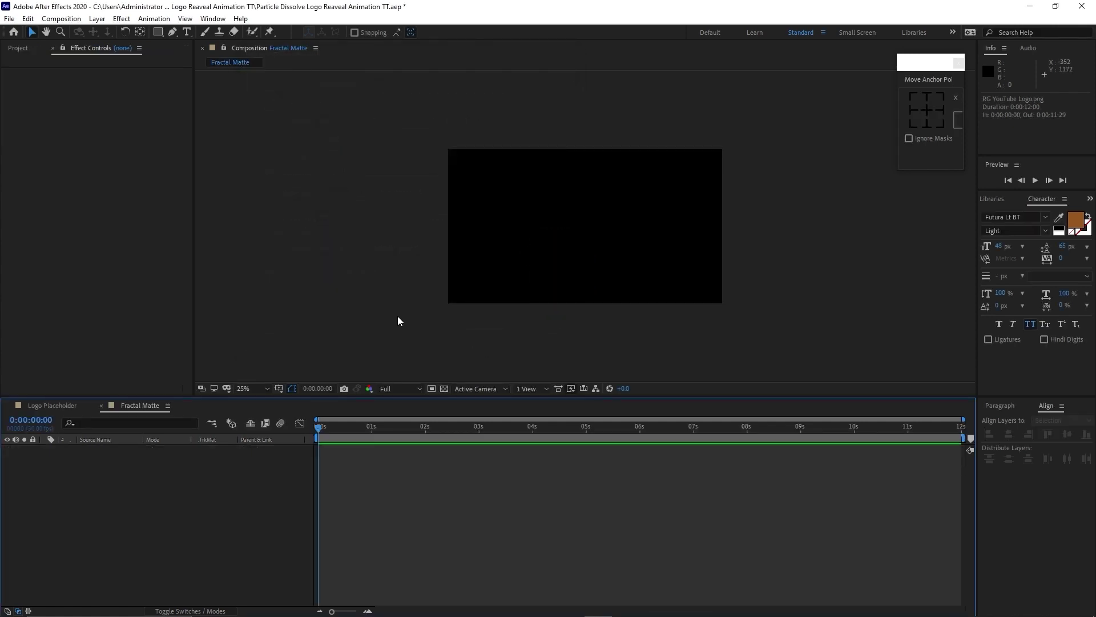
- Move Fractal Matte out of the Logo folder to the project root and select Logo Placeholder to nest in it
left_click(19, 49)
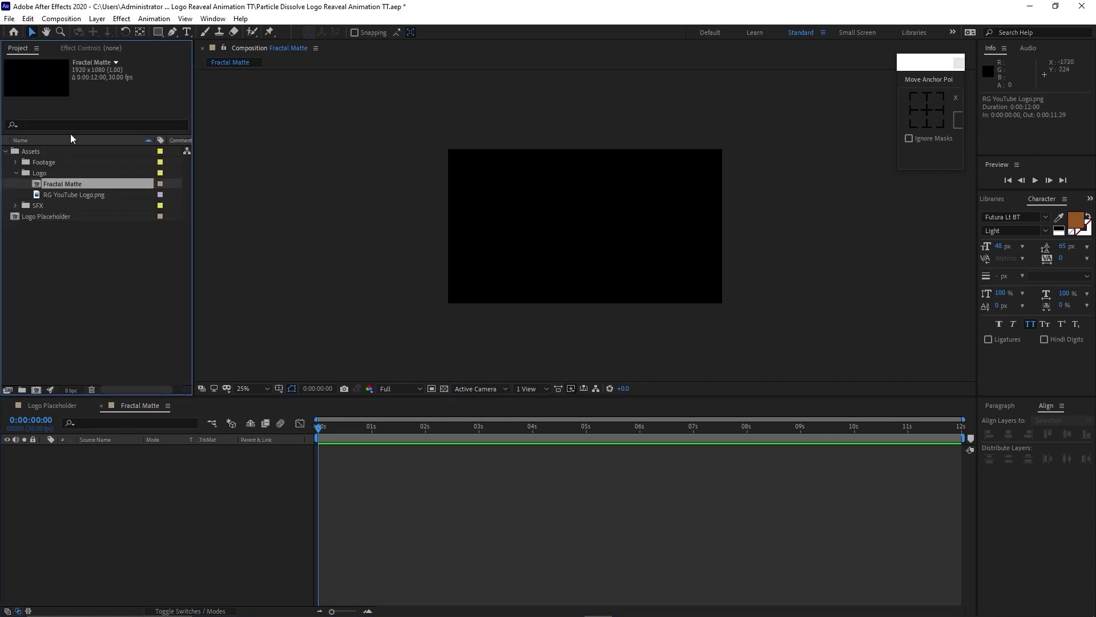
left_click_drag(86, 182, 107, 505)
left_click(63, 215)
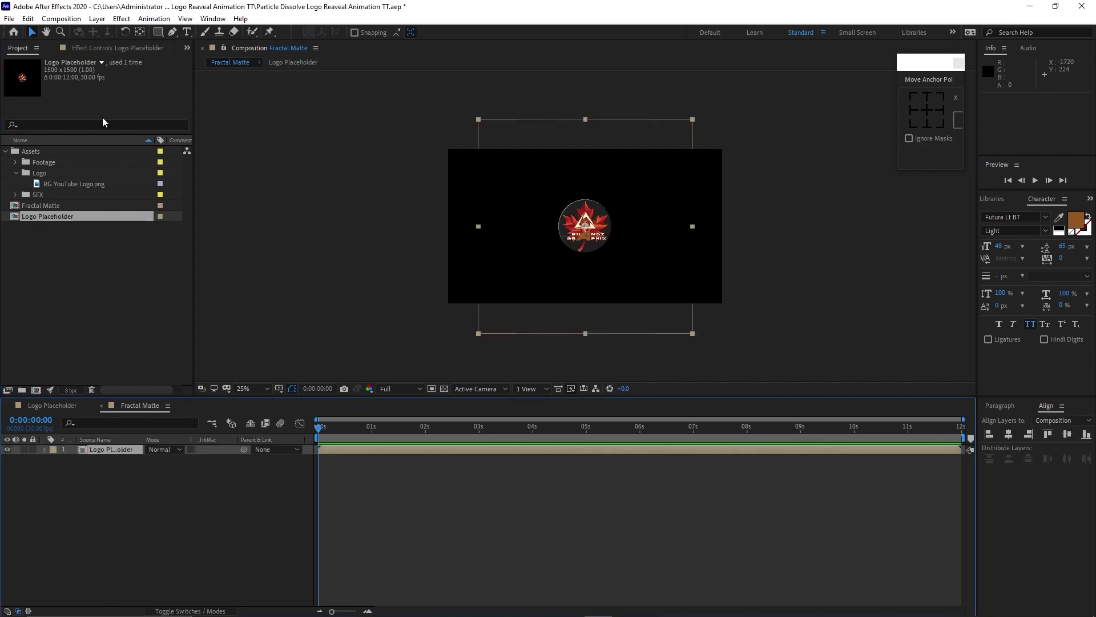
- Add a comp-sized solid layer named 'Fractal' to the composition
left_click(97, 19)
mouse_move(243, 35)
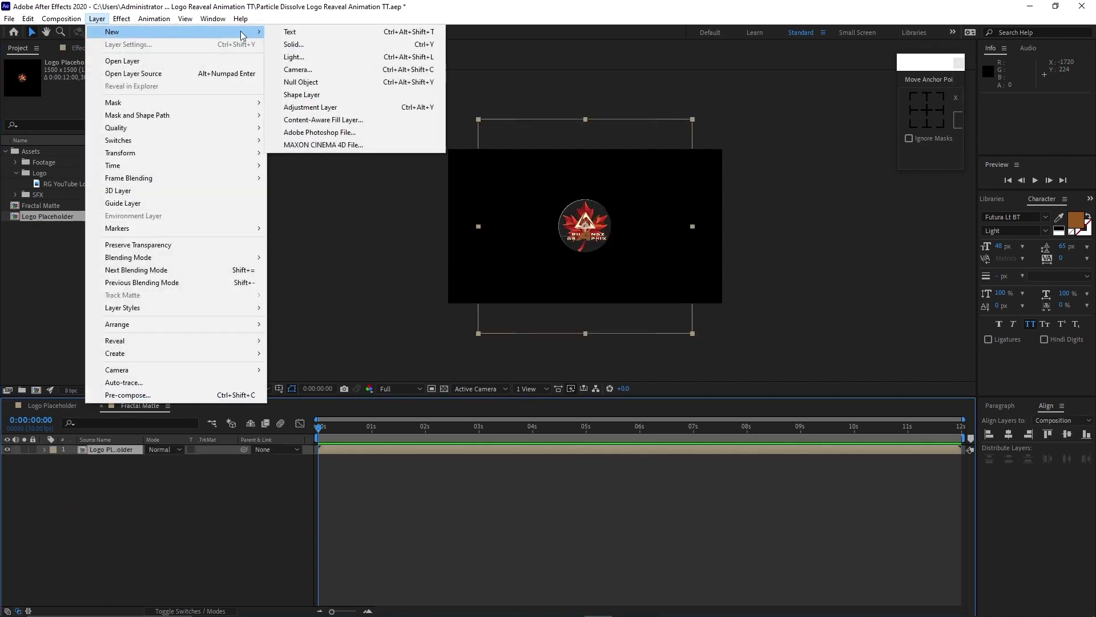
left_click(294, 44)
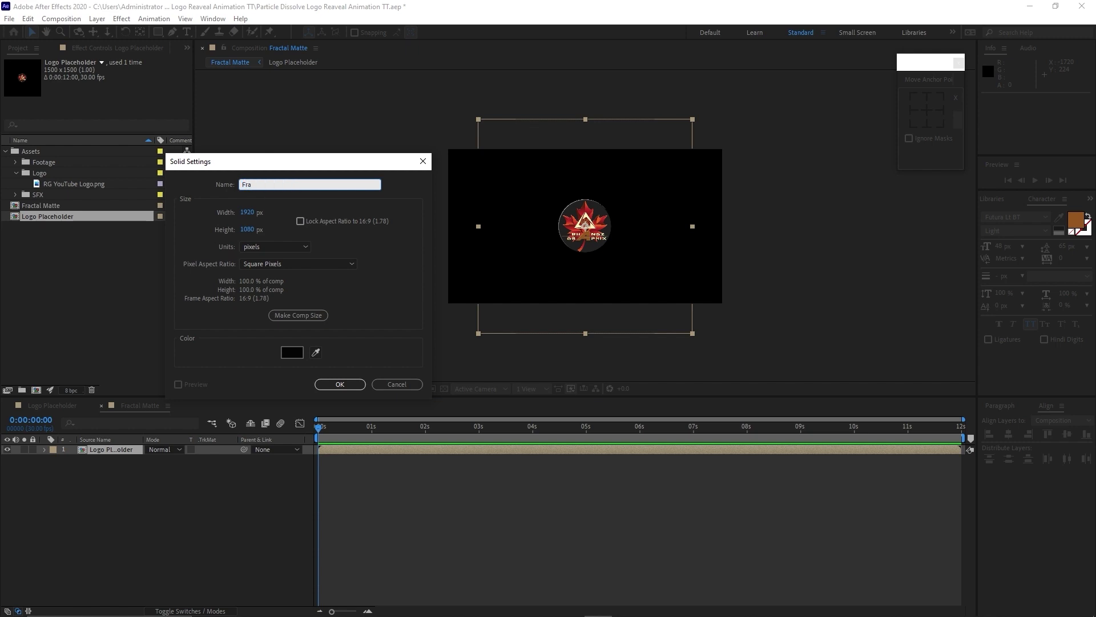
type("Fractal")
left_click(304, 318)
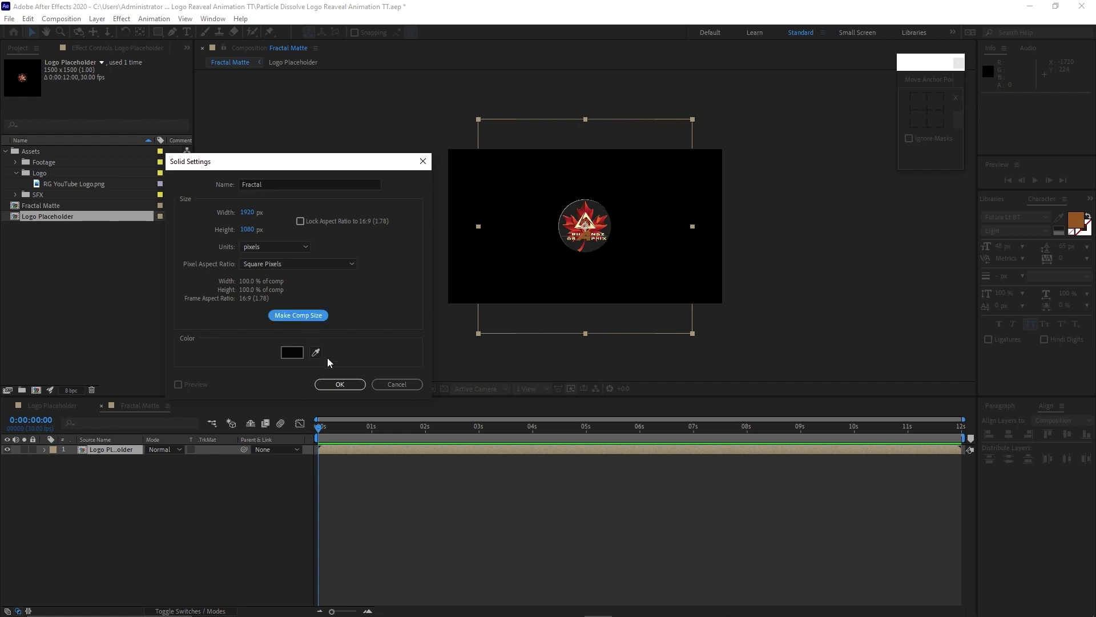
left_click(340, 390)
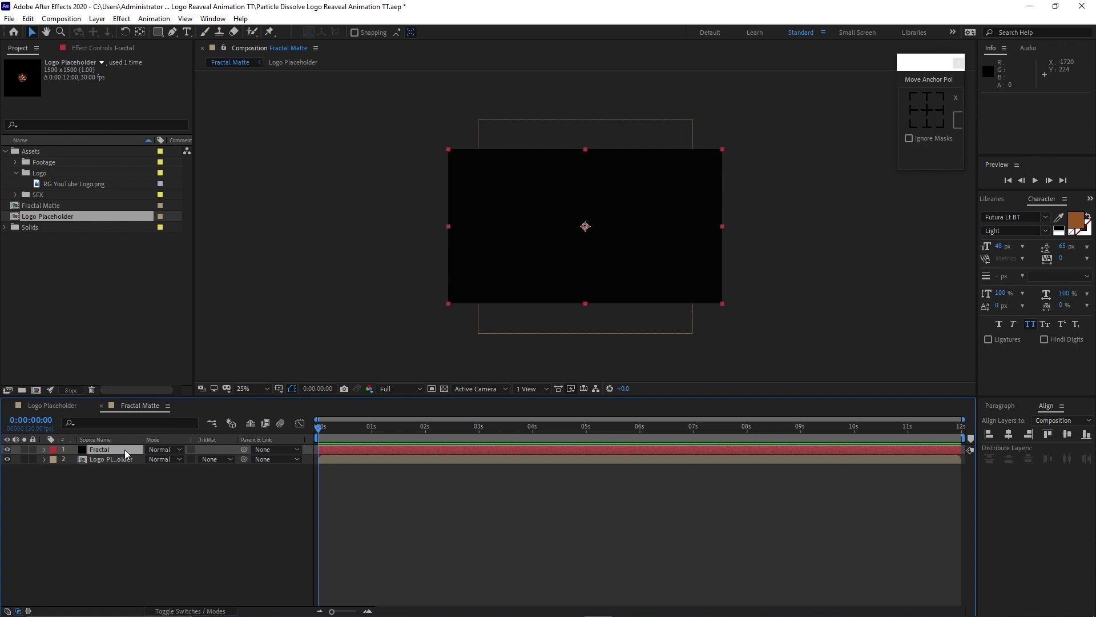
- Apply Fractal Noise to the Fractal solid with Contrast 608 and Brightness -317
left_click(121, 19)
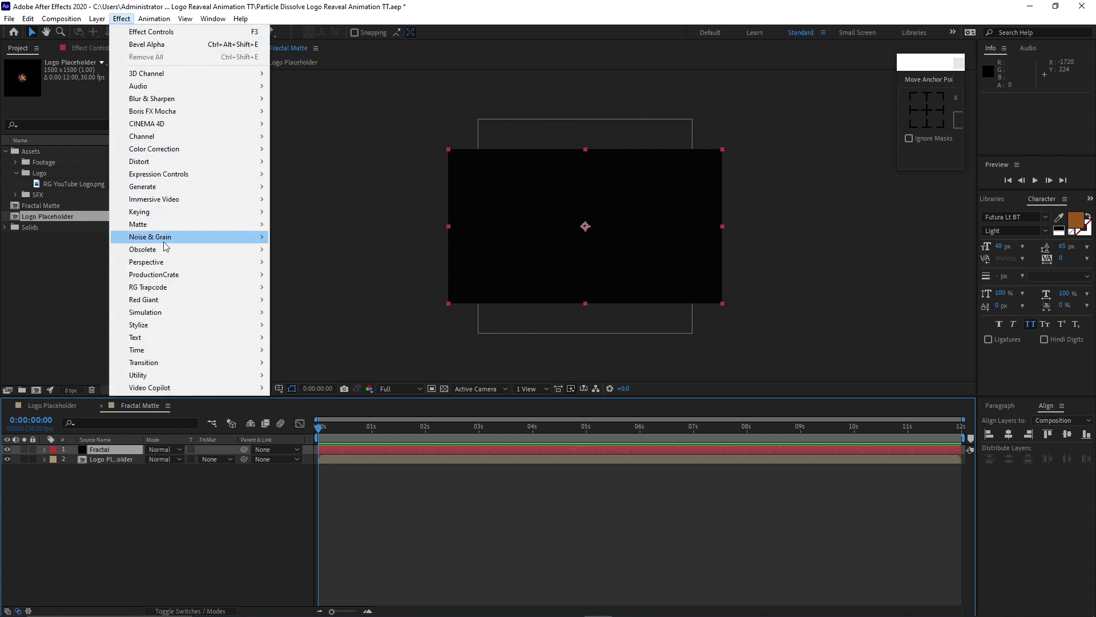
mouse_move(188, 236)
left_click(294, 261)
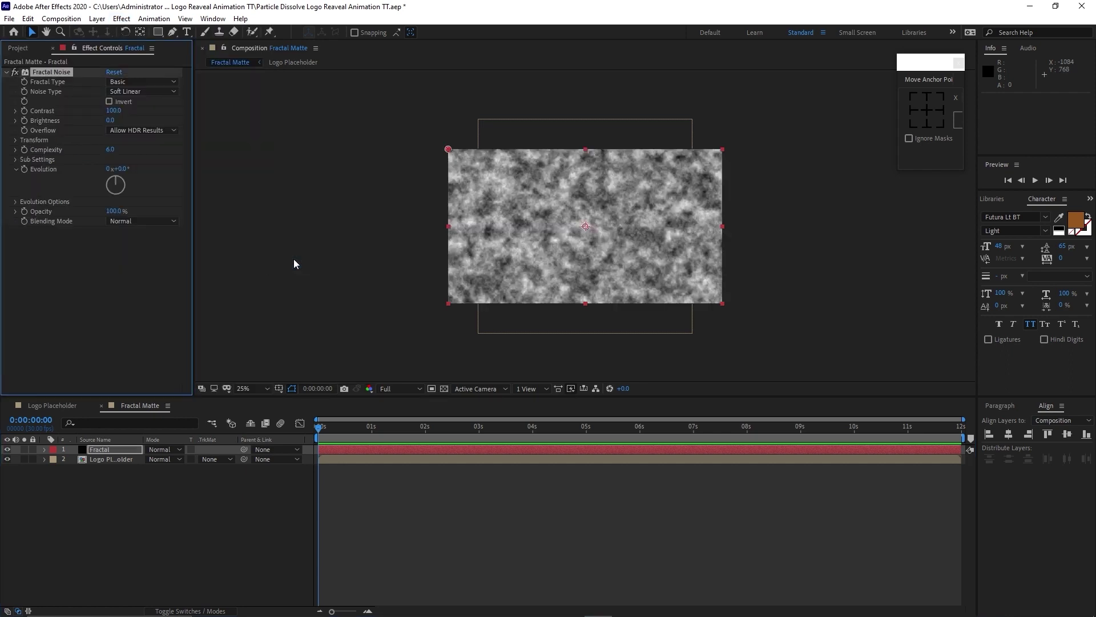
left_click(112, 112)
type("608")
key("Tab")
type("-317")
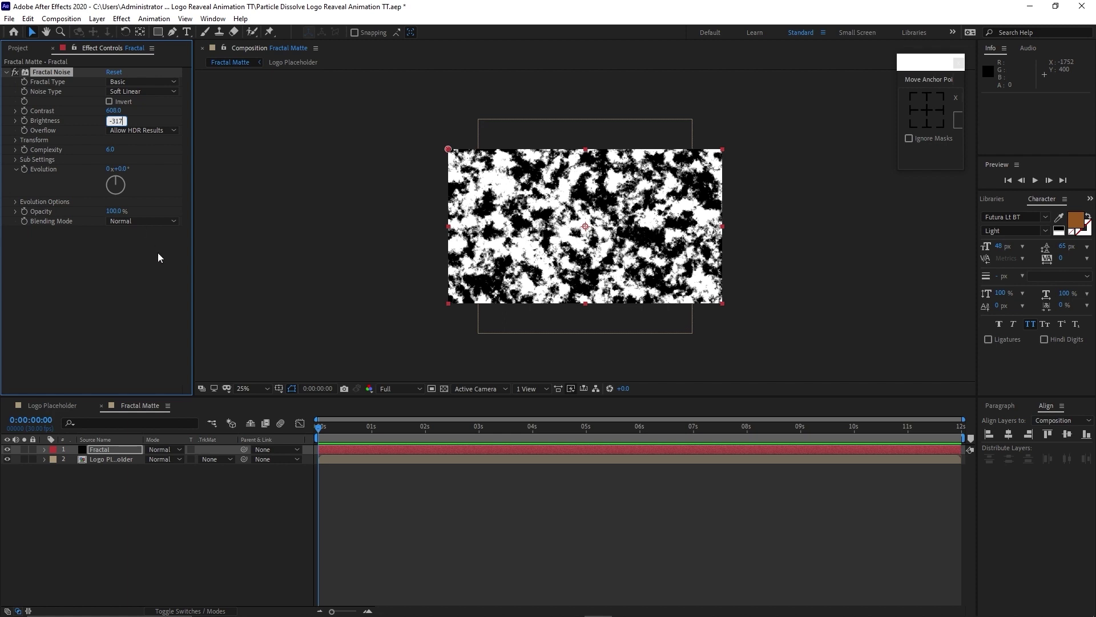
left_click(337, 429)
- Keyframe Brightness from -317 near 0.5 seconds to 333 at 7 seconds
left_click_drag(337, 430, 345, 433)
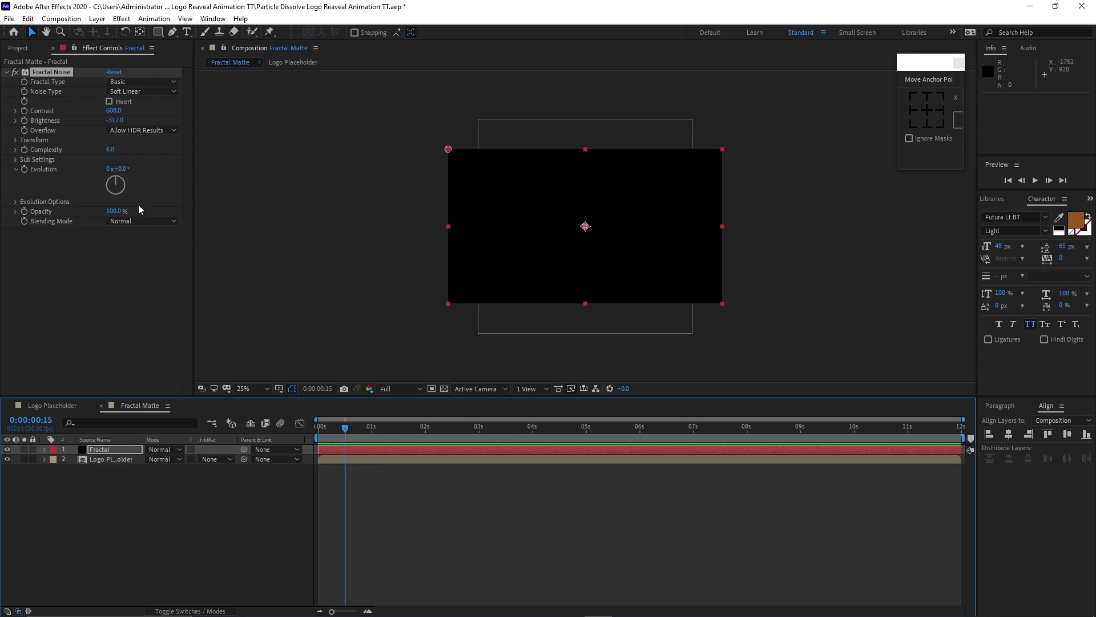
left_click(24, 121)
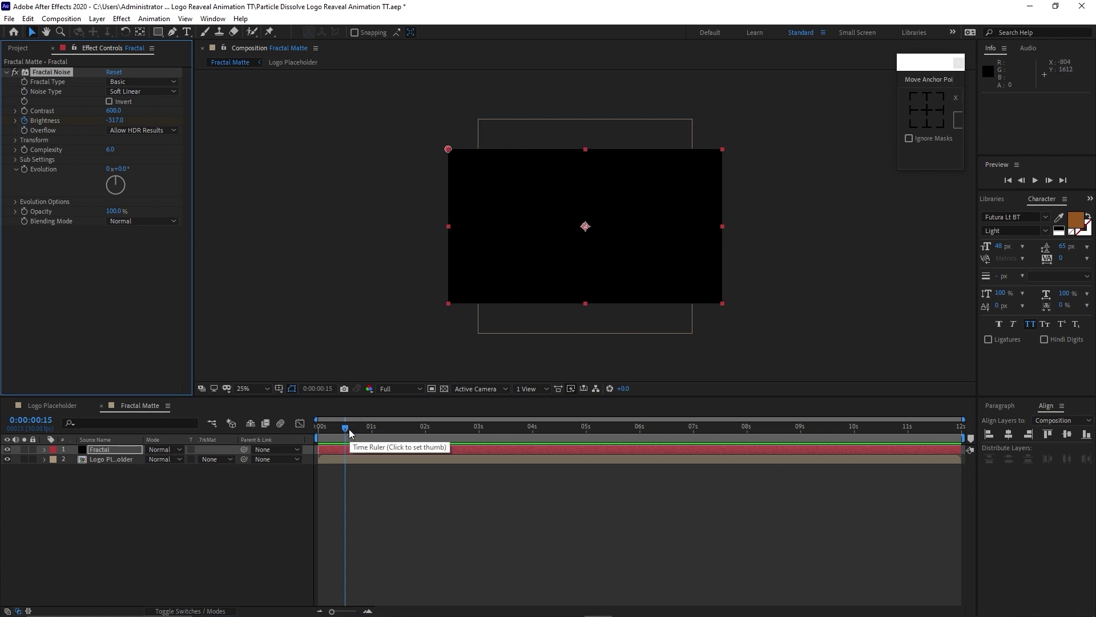
left_click_drag(348, 429, 696, 445)
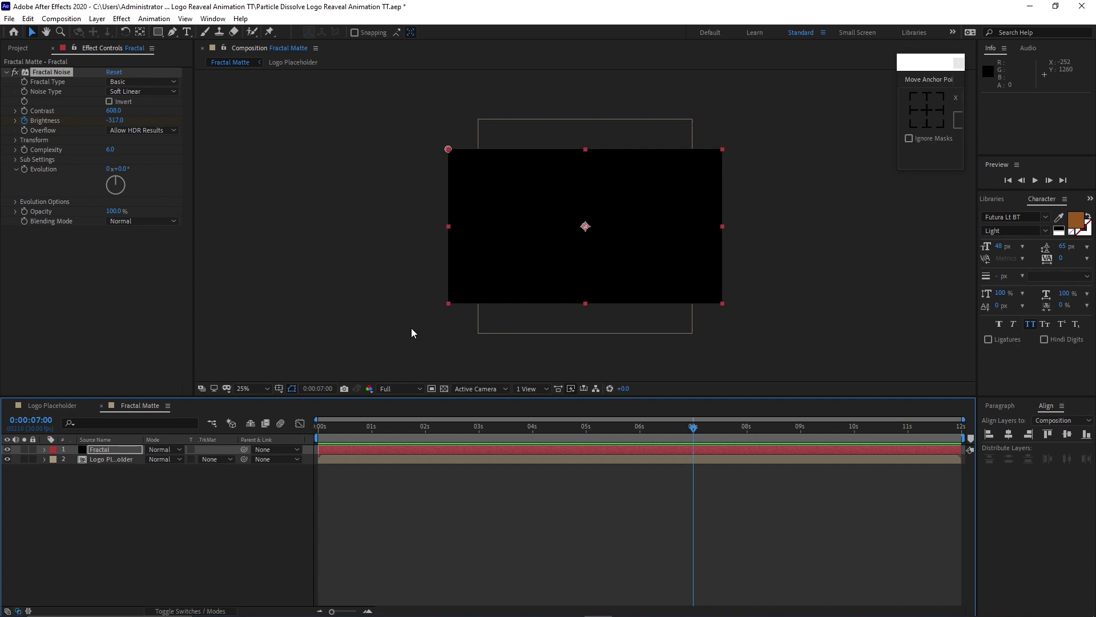
left_click(117, 120)
type("333")
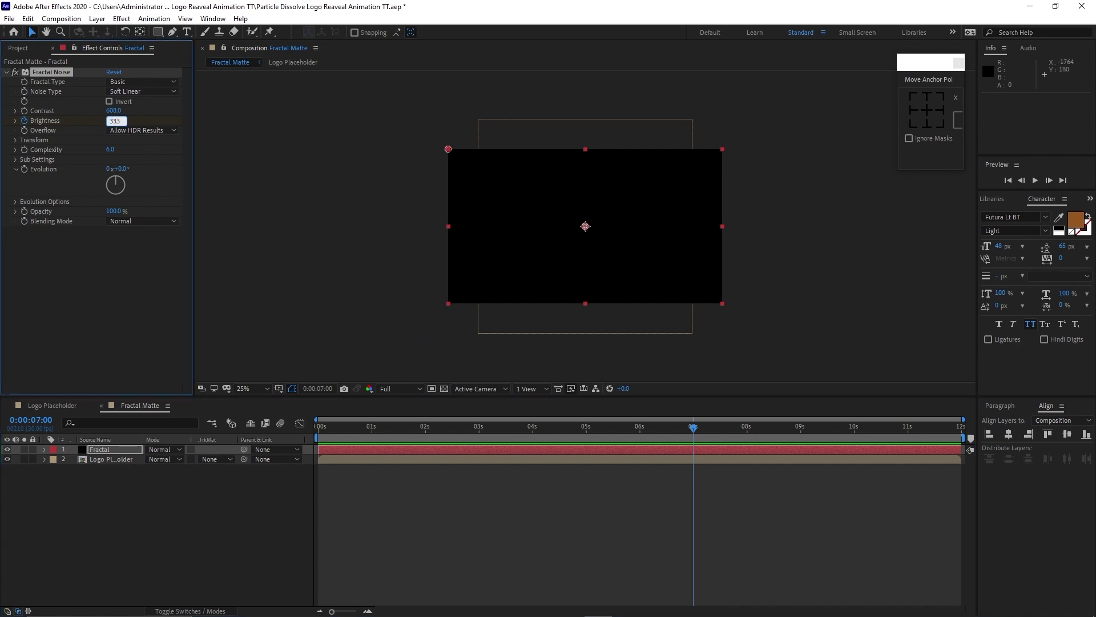
key("Return")
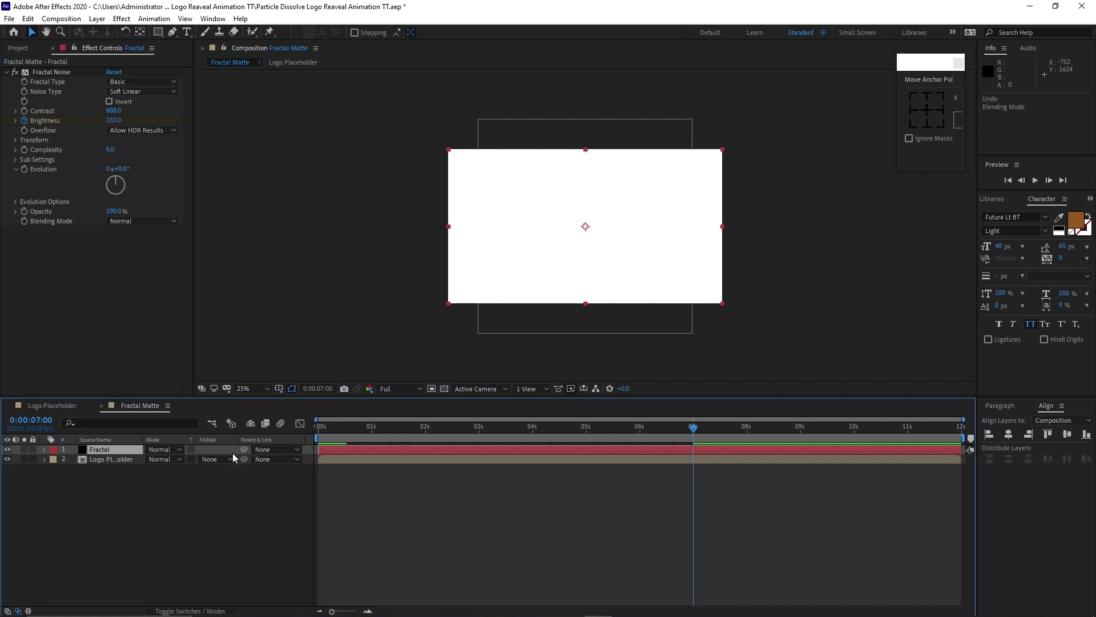
- Set Logo Placeholder's track matte to Luma using the Fractal layer and preview the reveal
left_click(217, 459)
left_click(234, 513)
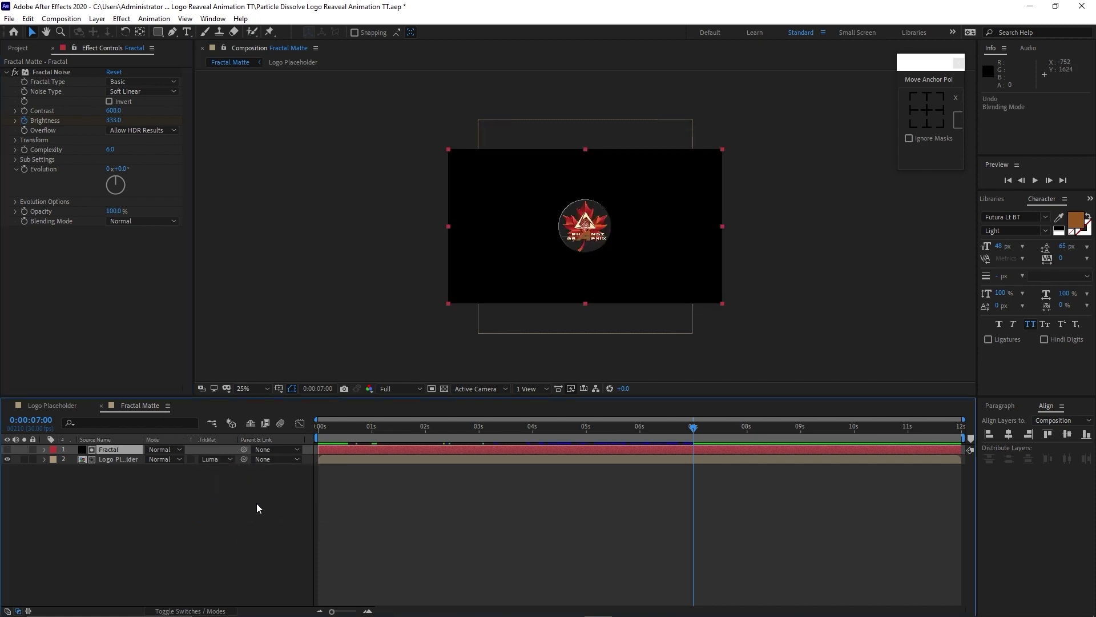
left_click_drag(395, 429, 499, 421)
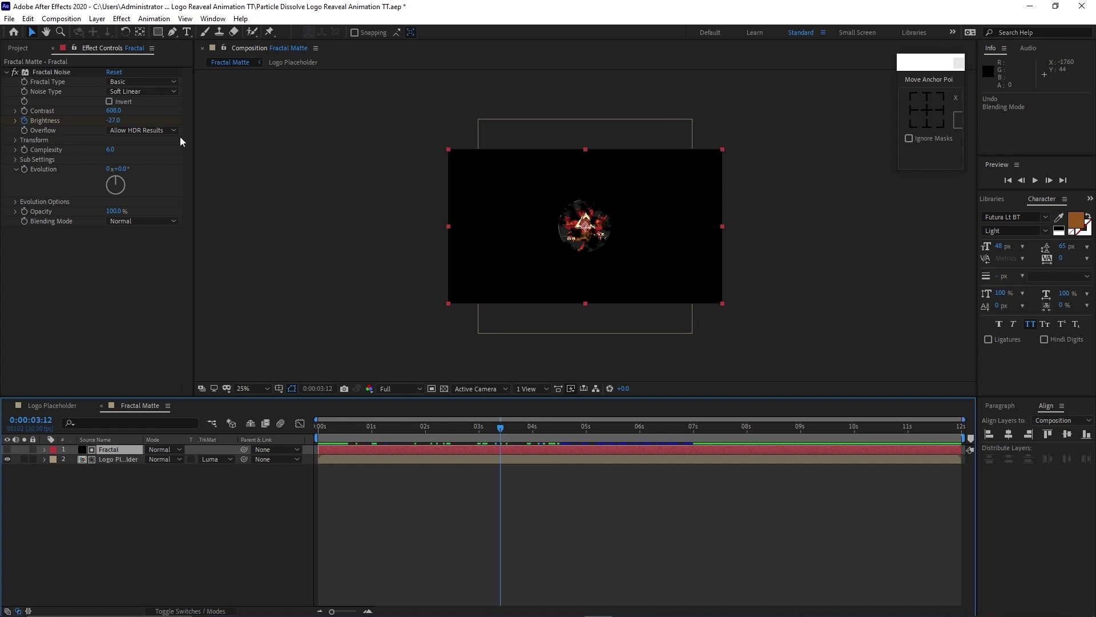
left_click(62, 19)
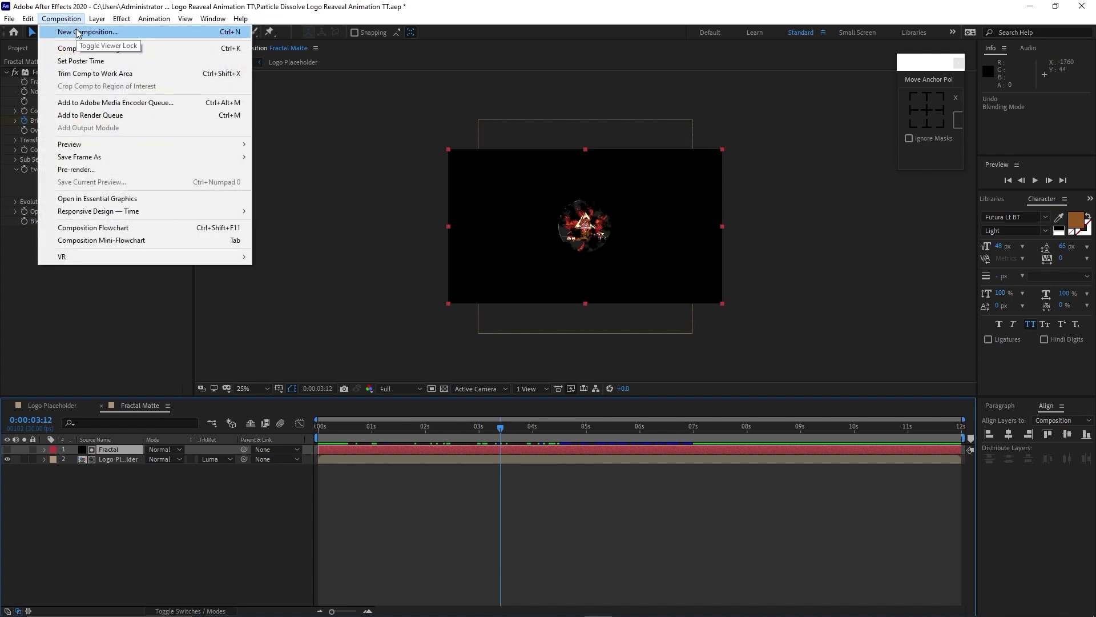
- Create the 'Logo Matte' composition and drag Fractal Matte into its timeline as the only layer
left_click(77, 29)
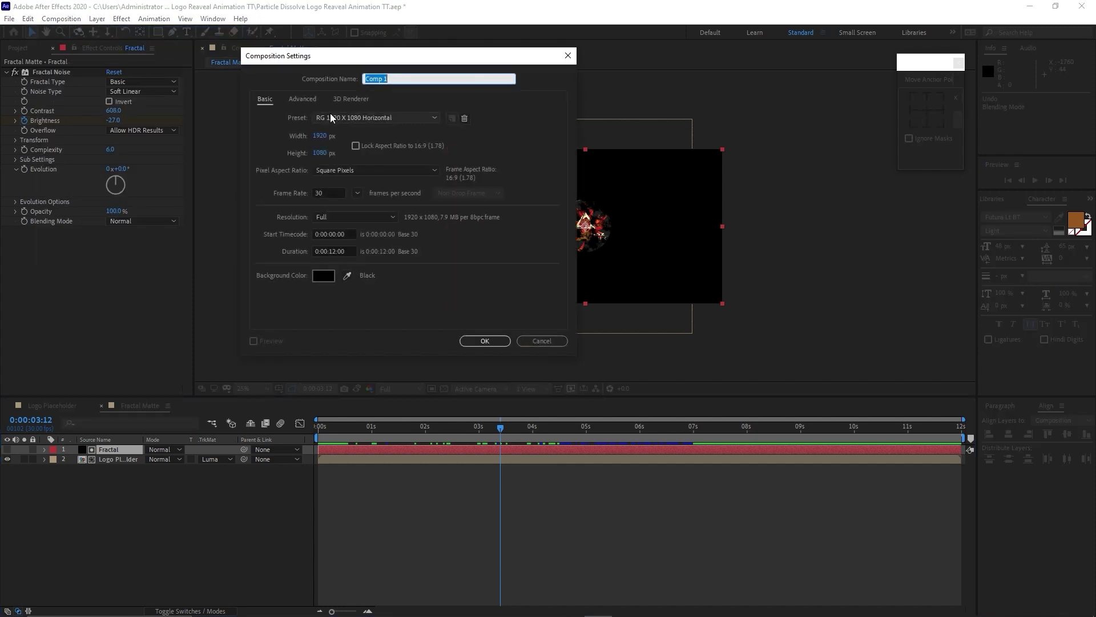
type("Logo Matte")
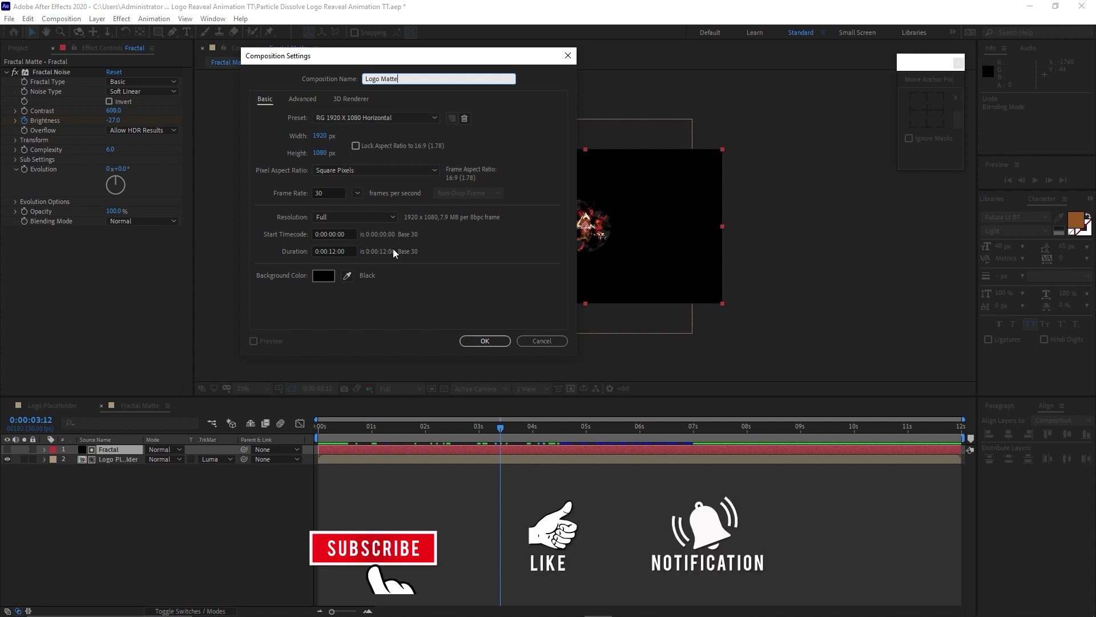
left_click(484, 341)
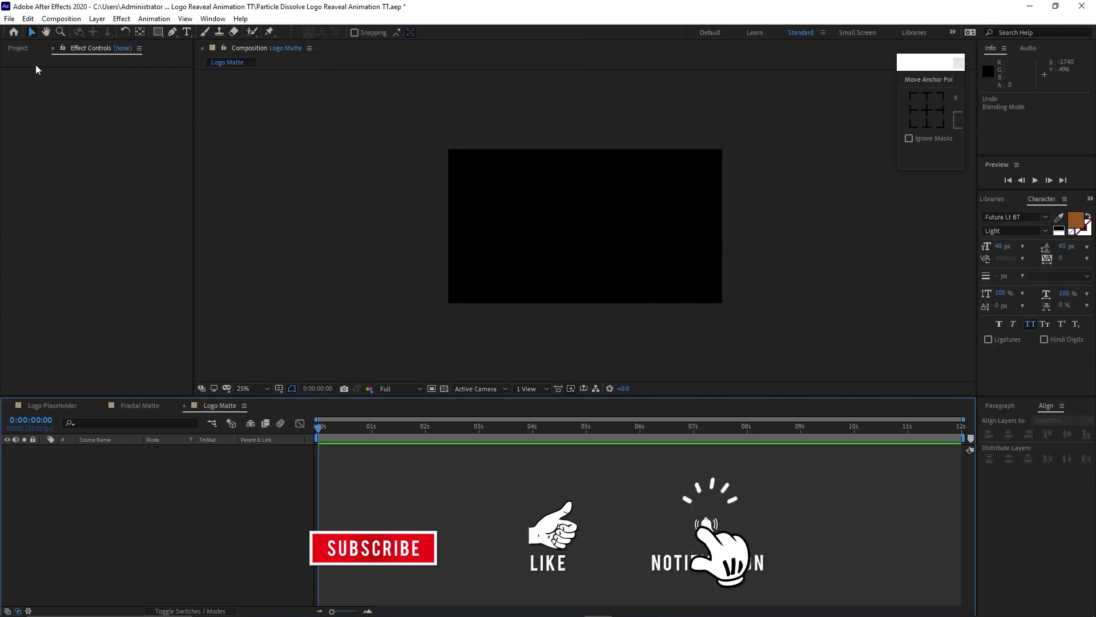
left_click(18, 48)
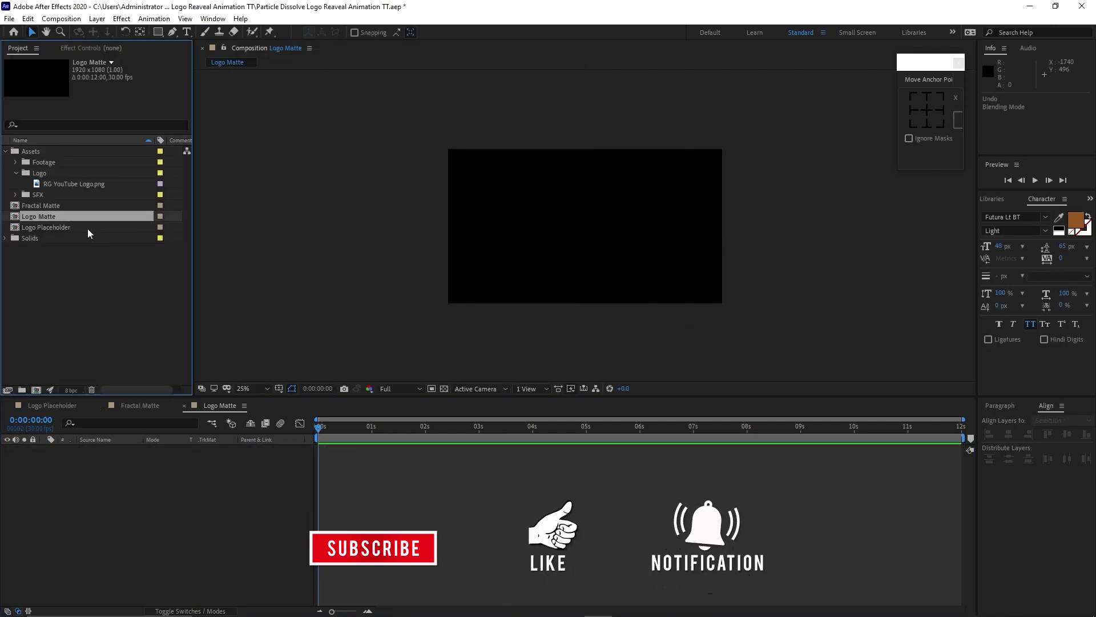
left_click_drag(86, 209, 150, 471)
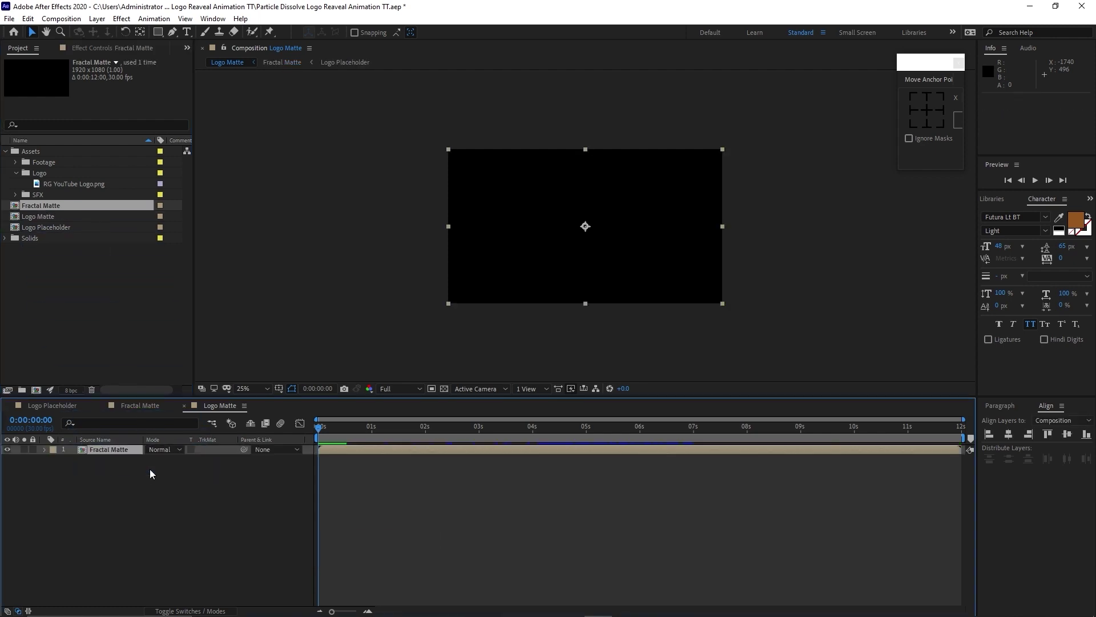
- Create a new composition named 'Logo Matte Comp'
left_click(61, 18)
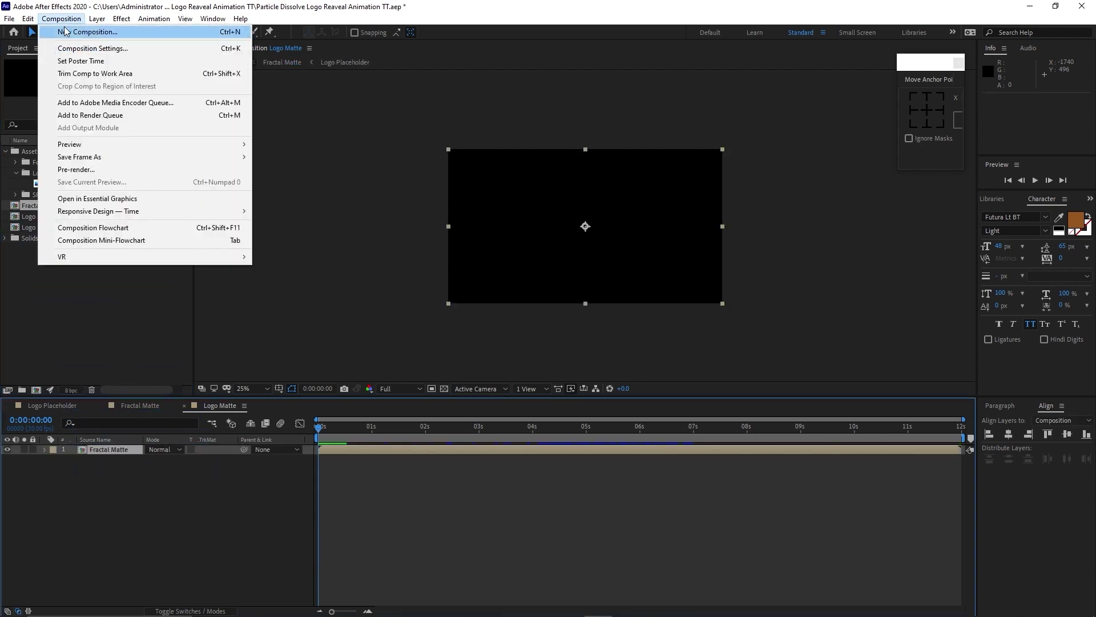
left_click(64, 31)
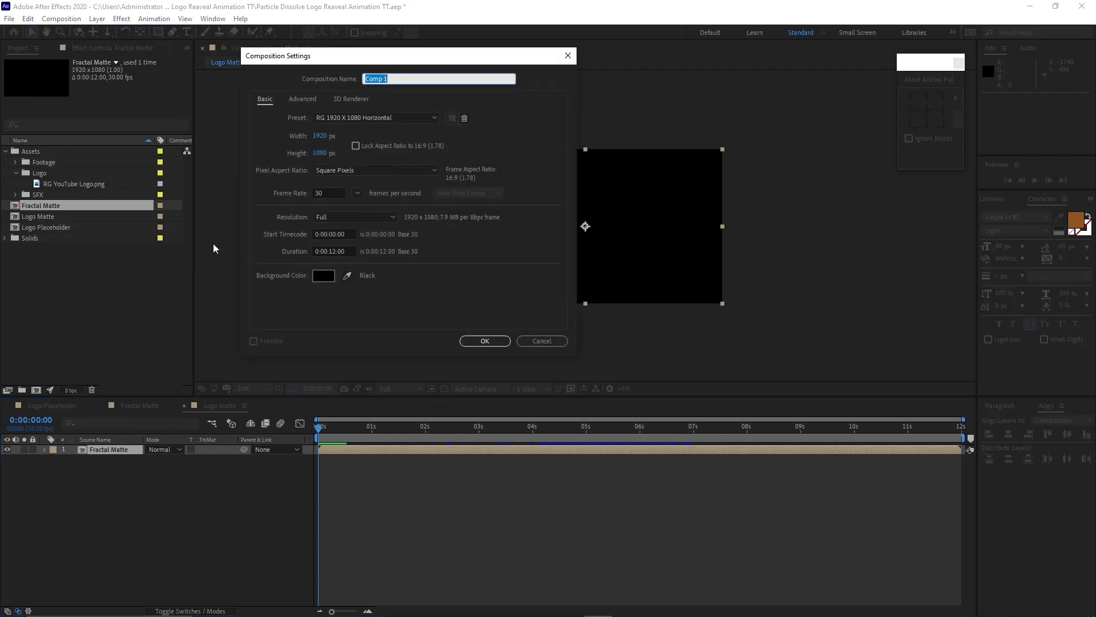
type("Logo Matte Comp")
left_click(474, 339)
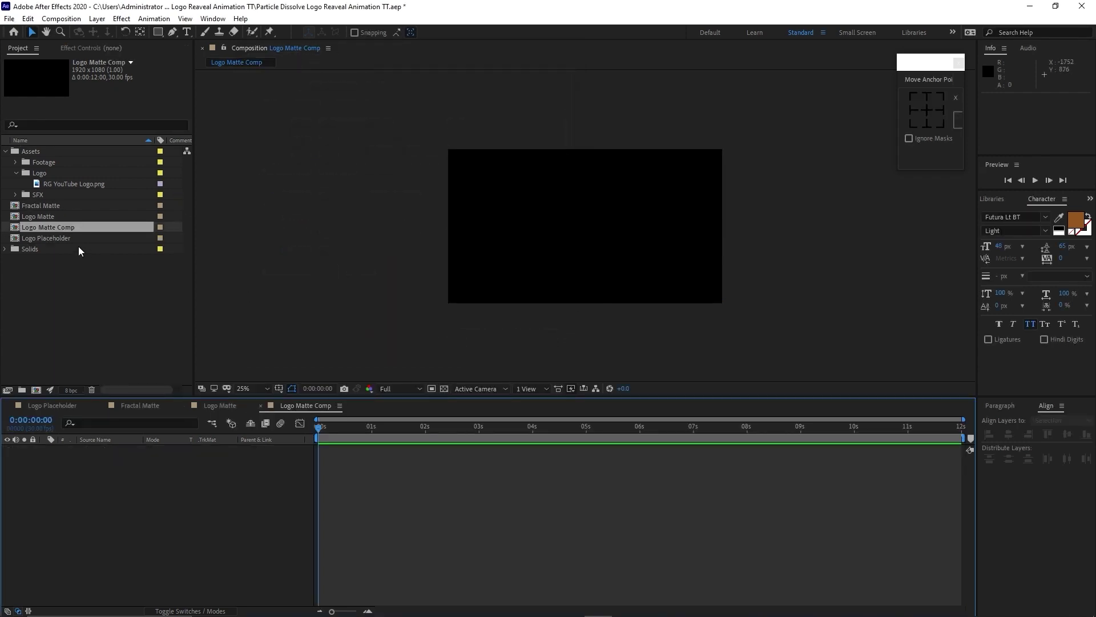
- Add Logo Placeholder to the comp, duplicate it, and hide the lower copy
left_click(71, 241)
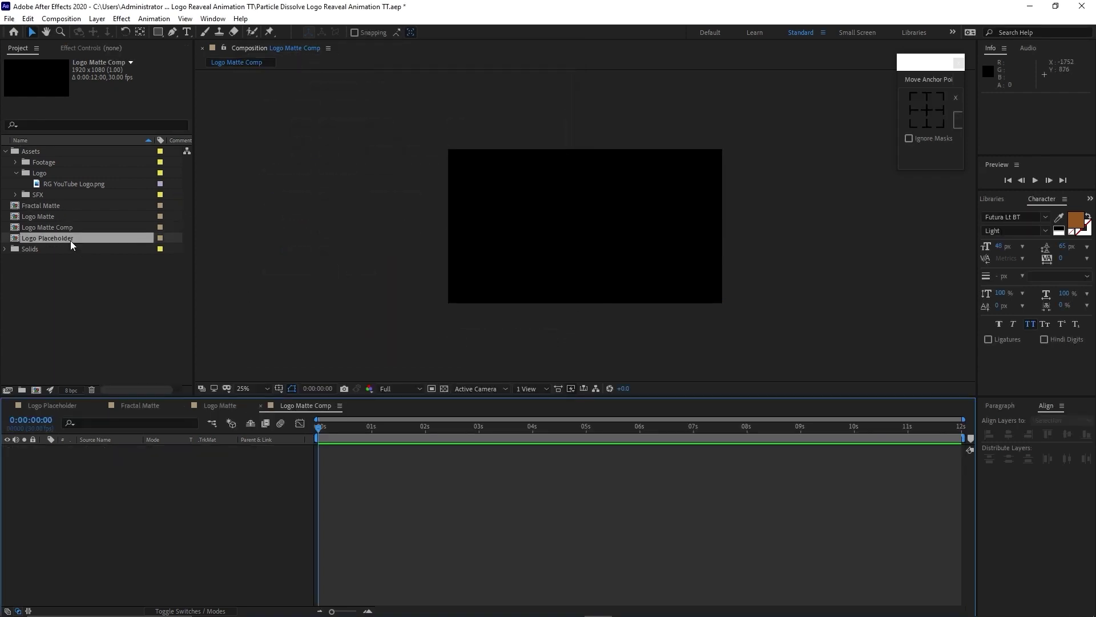
left_click_drag(71, 241, 111, 467)
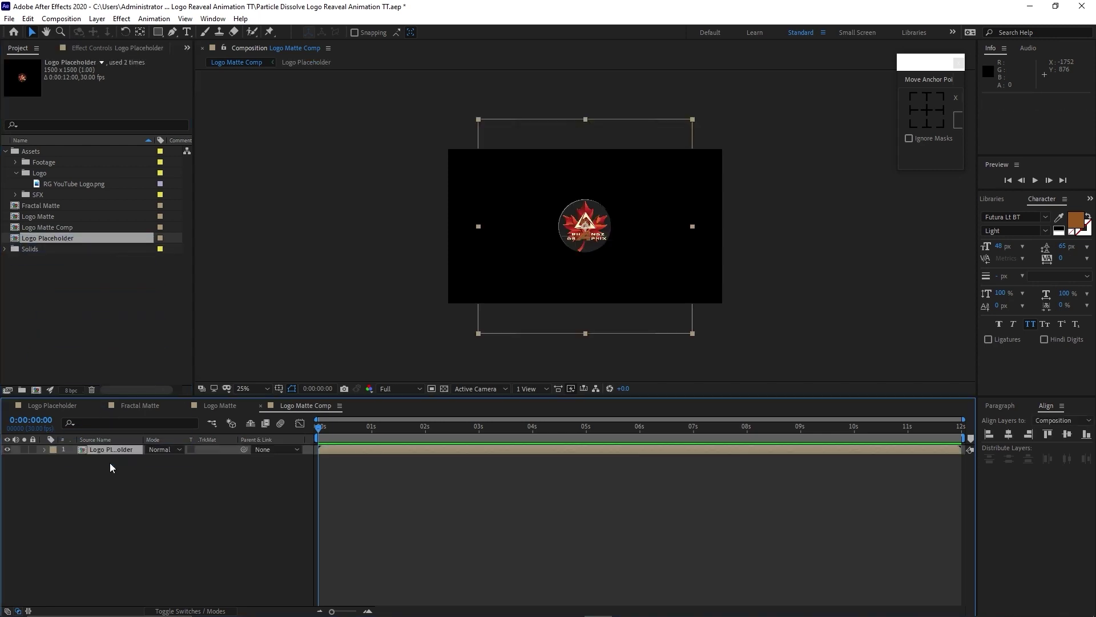
left_click(28, 19)
left_click(60, 165)
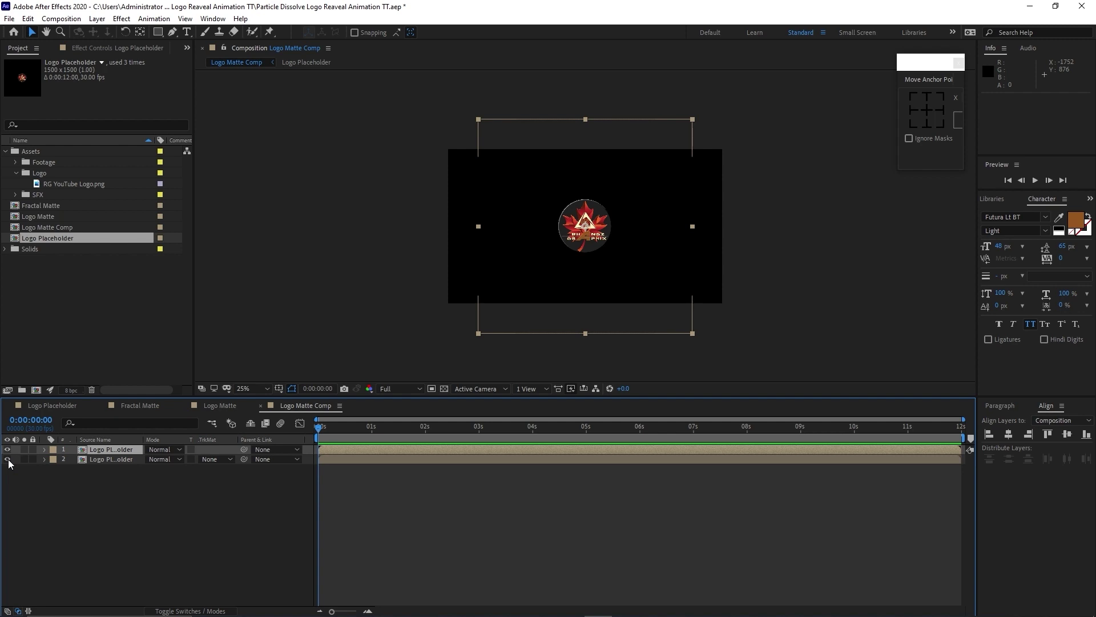
left_click(7, 460)
- Apply CC Particle Systems II to the top layer with Birth Rate 207, Longevity 1.6, Radius Y 15
left_click(121, 19)
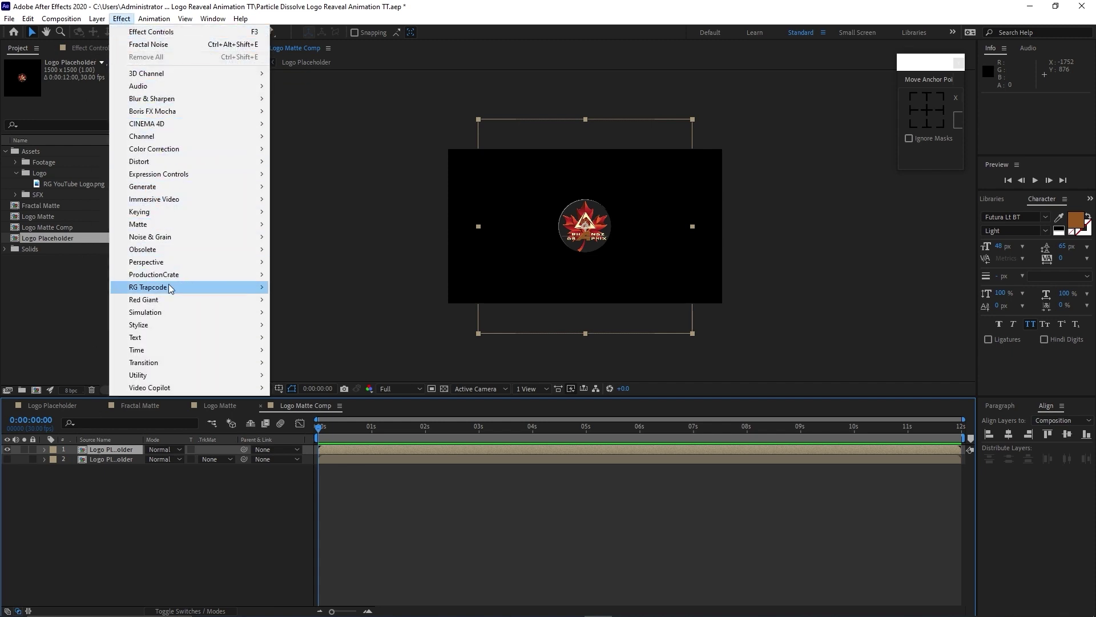
mouse_move(176, 311)
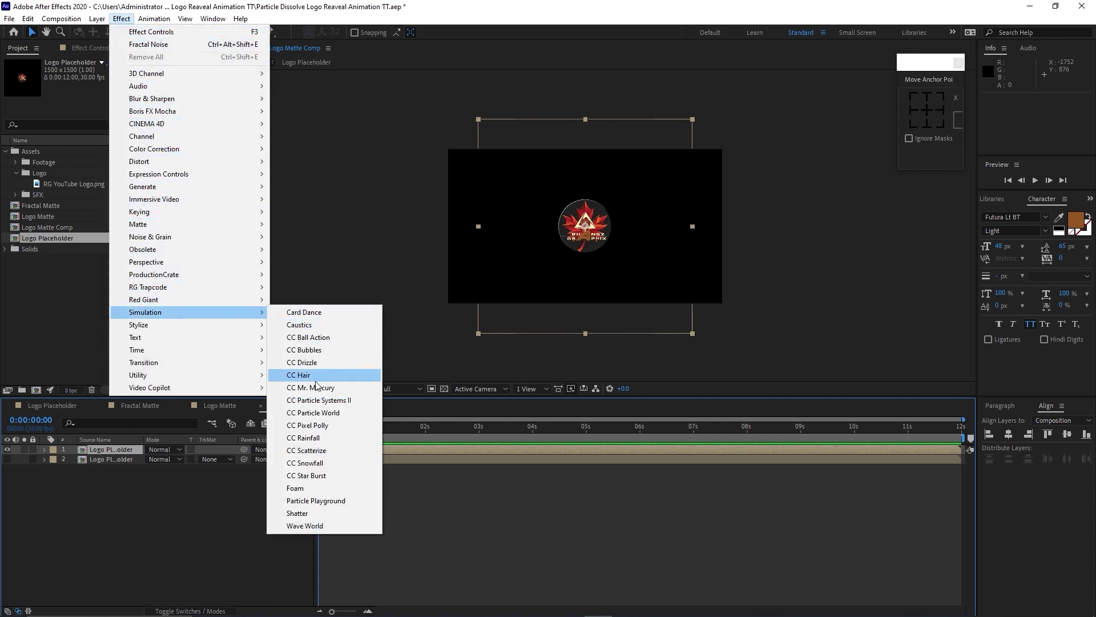
left_click(323, 401)
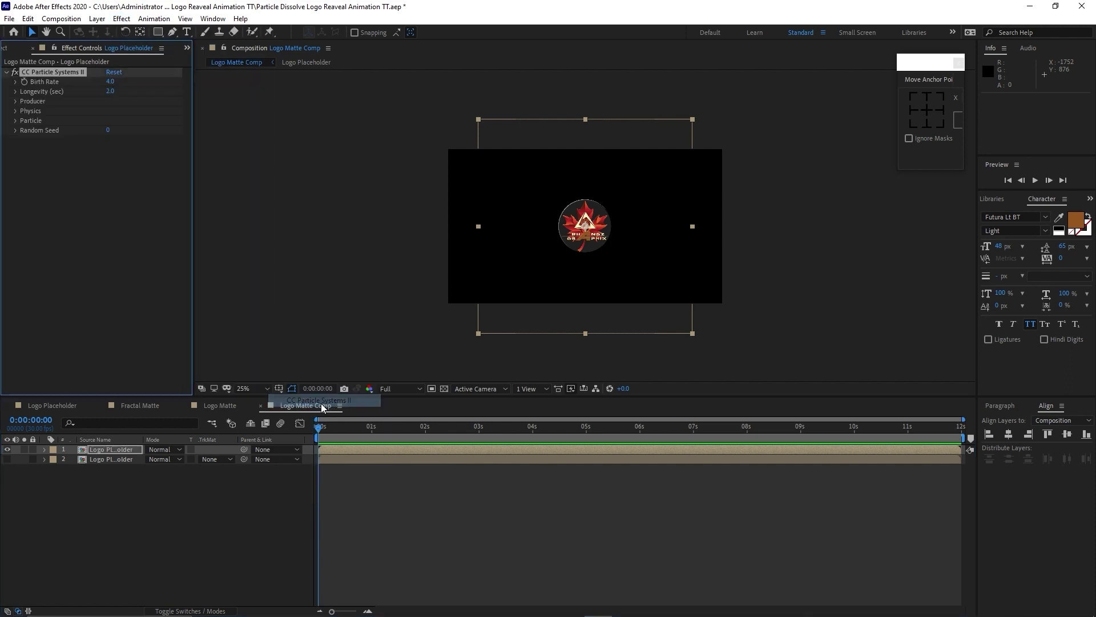
left_click(109, 82)
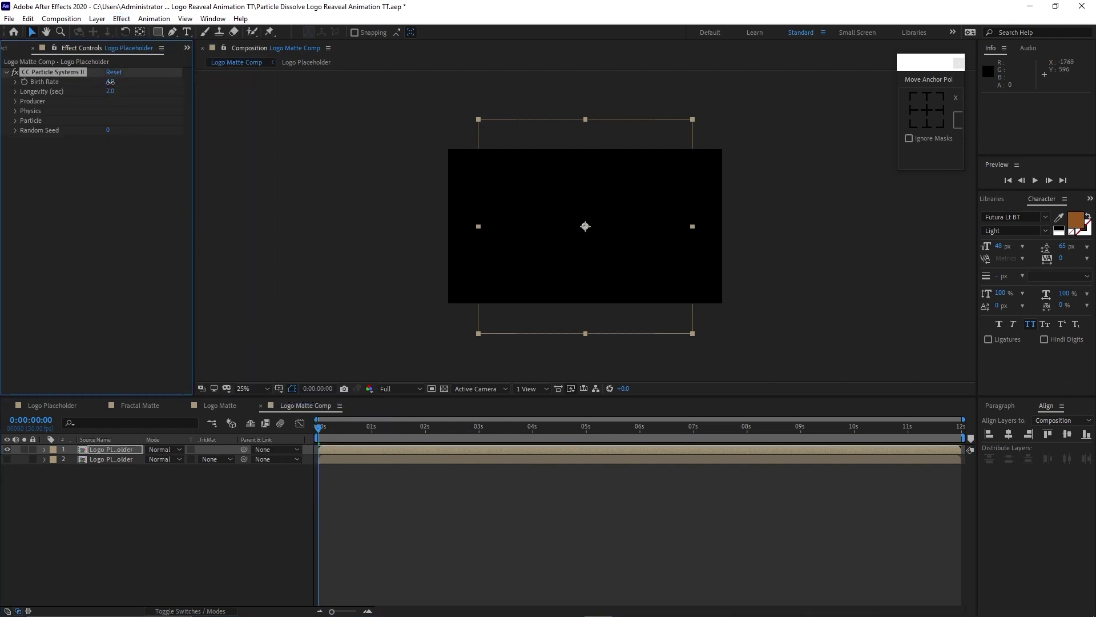
type("207")
left_click(107, 92)
type("1.6")
left_click(16, 101)
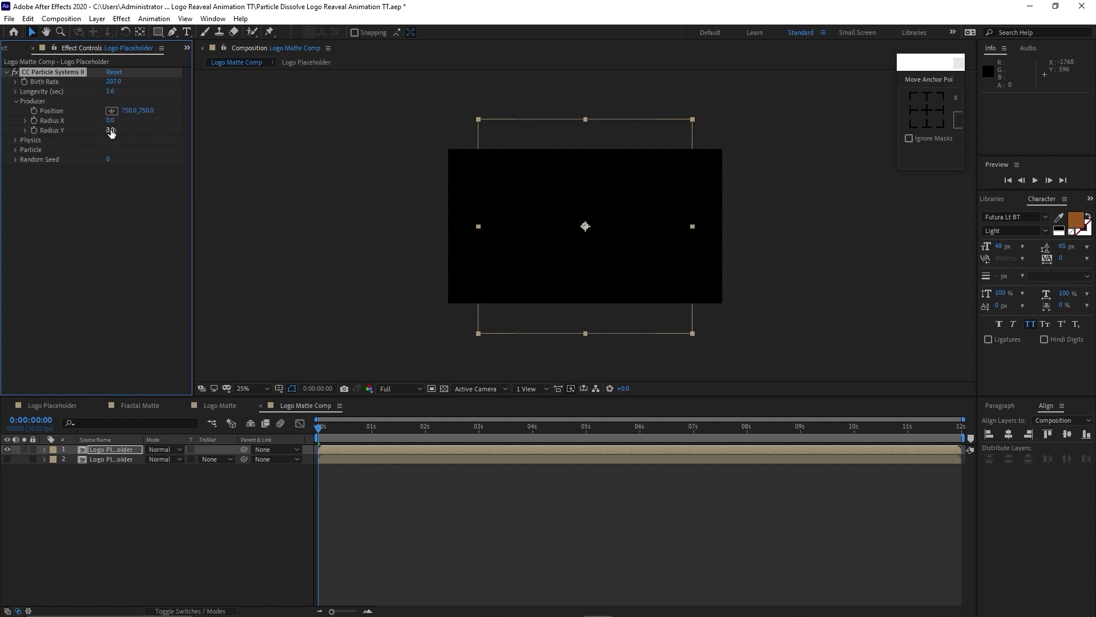
left_click(111, 131)
type("15")
left_click(17, 140)
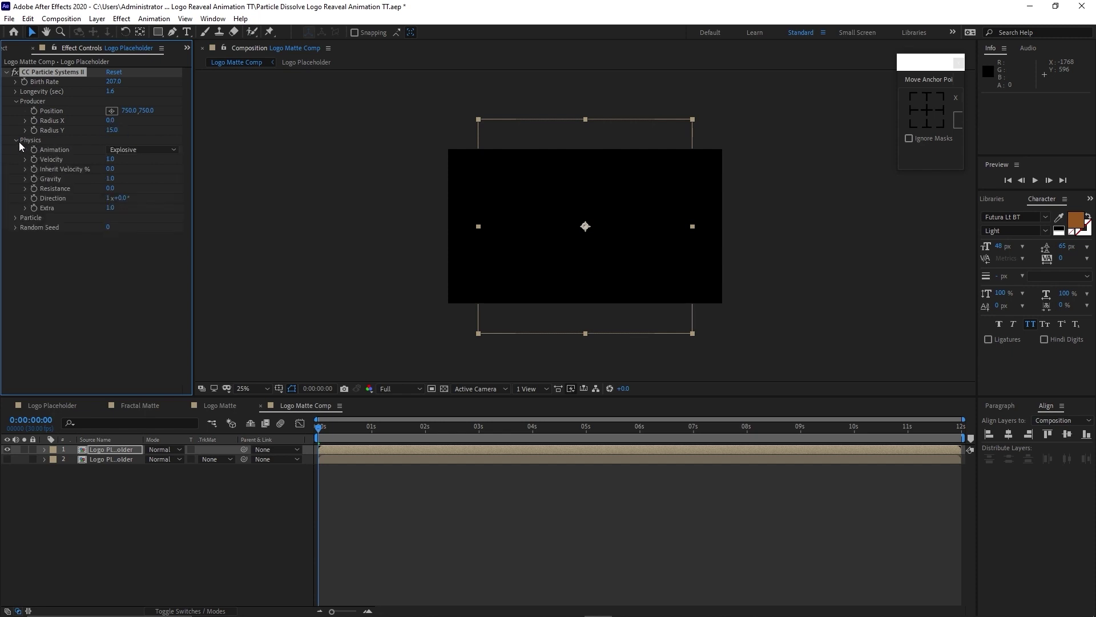
- Set physics to Twirly animation, Velocity -22.1, Gravity -3.3 and Resistance 191.1
left_click(119, 150)
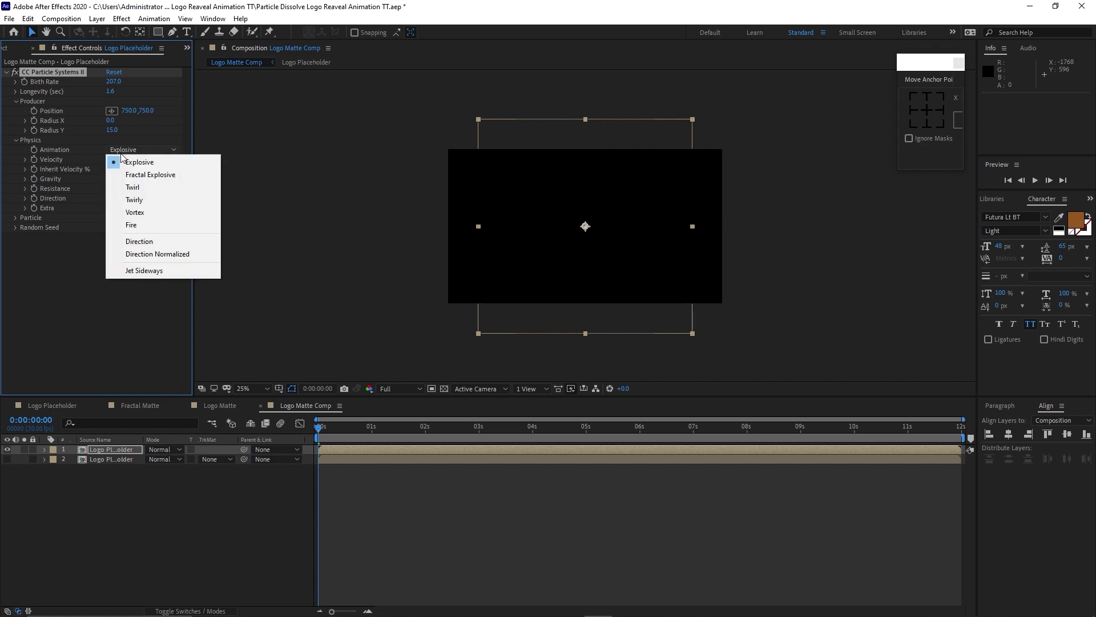
left_click(139, 203)
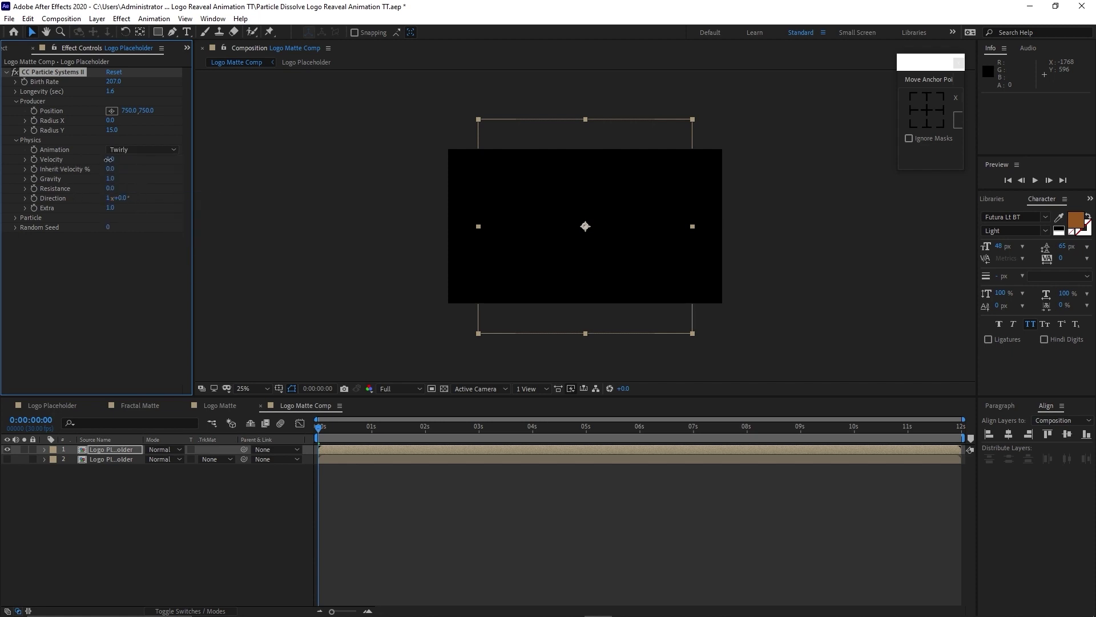
left_click(108, 160)
type("-22.1")
left_click(110, 179)
type("-3")
key("Return")
left_click(110, 189)
type("191.1")
- Make the particles Faded Spheres with Birth Size 0.04 and Death Size 0.05
left_click(16, 218)
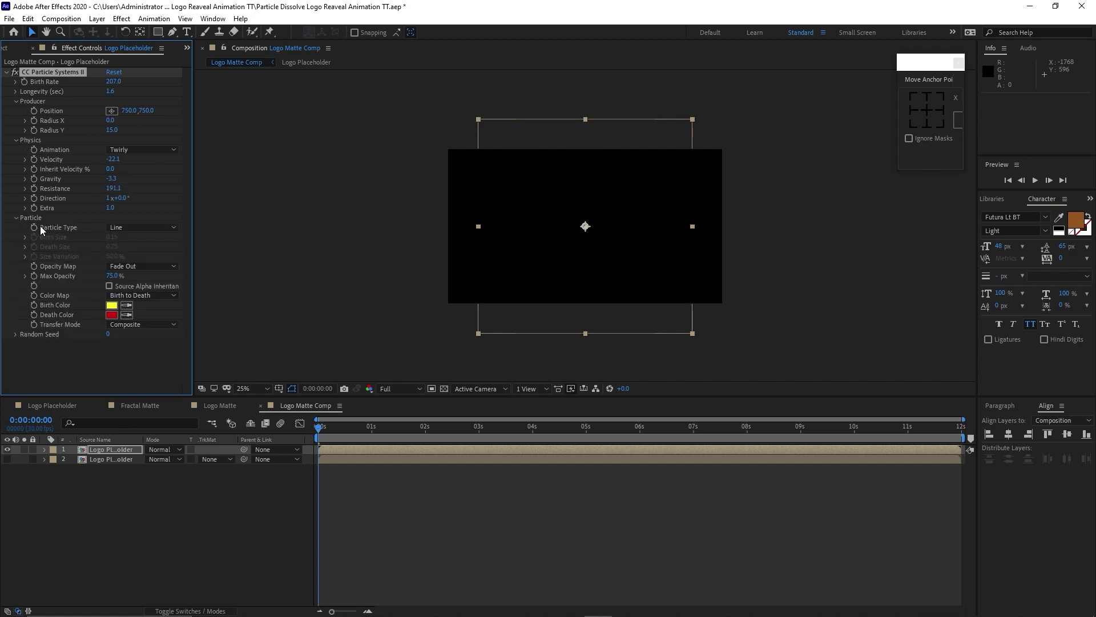
left_click(132, 228)
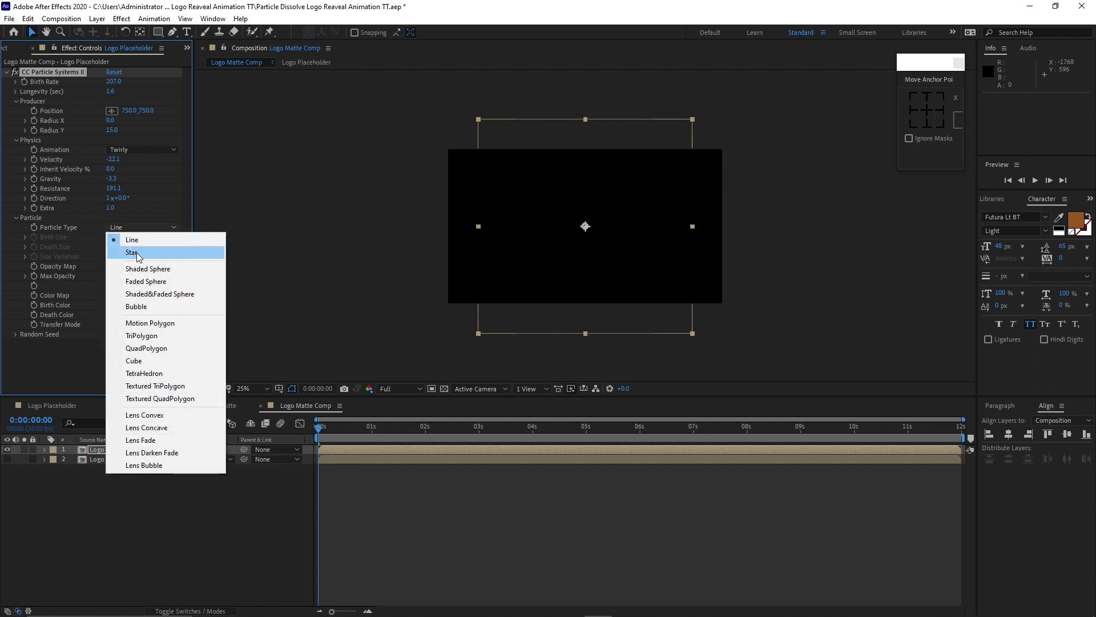
left_click(138, 287)
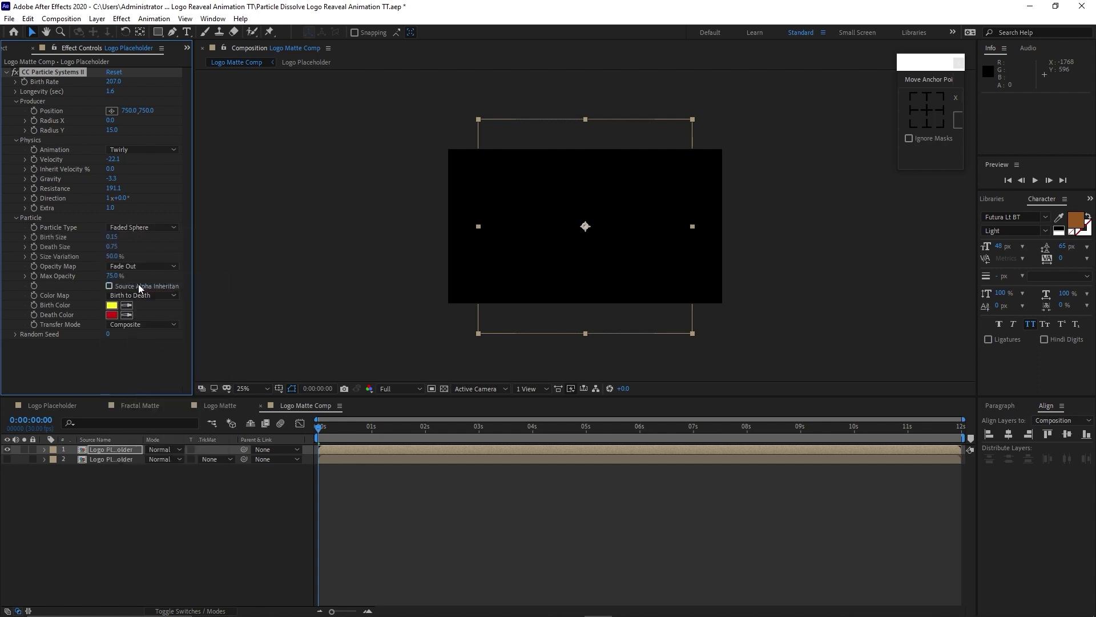
left_click(111, 238)
type("0.25")
type(".04")
left_click(111, 247)
key("BackSpace")
- Set the Opacity Map to Fade In and Out and enable Source Alpha Inheritance
left_click(152, 265)
left_click(143, 329)
left_click(109, 286)
- Give the particles a near-black birth colour and match the death colour to it
left_click(111, 306)
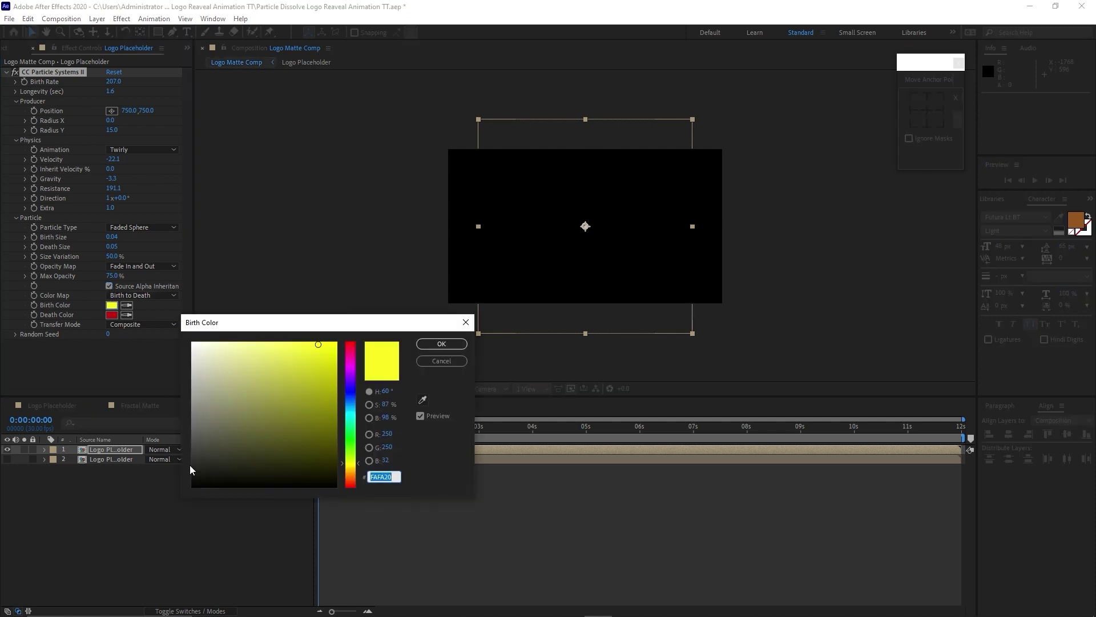
left_click(192, 471)
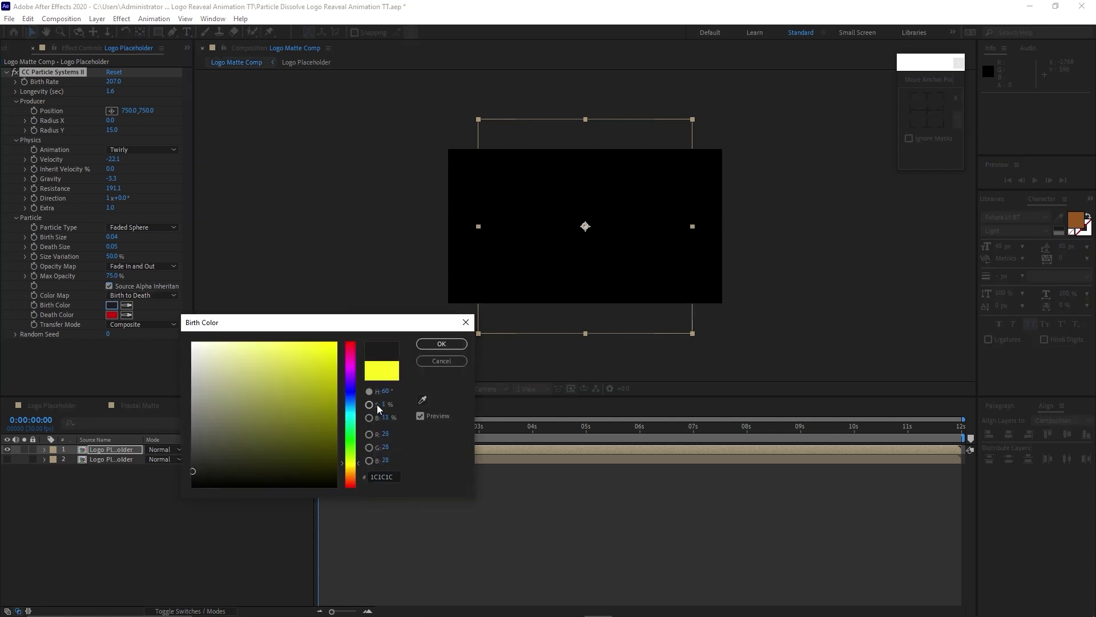
left_click(461, 344)
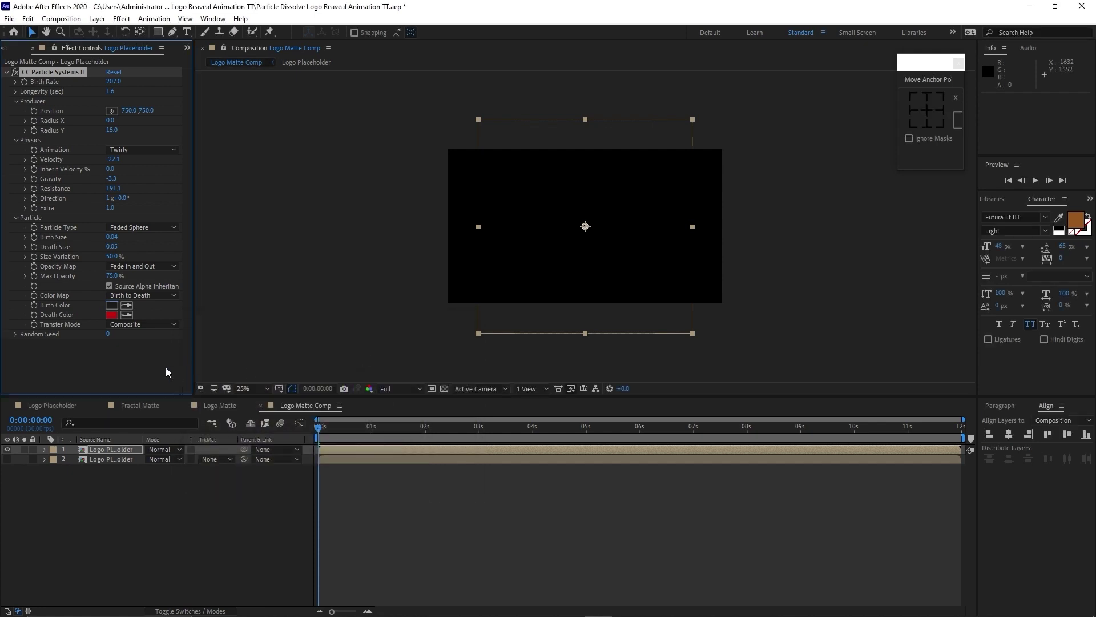
left_click(127, 314)
left_click(117, 306)
left_click(121, 18)
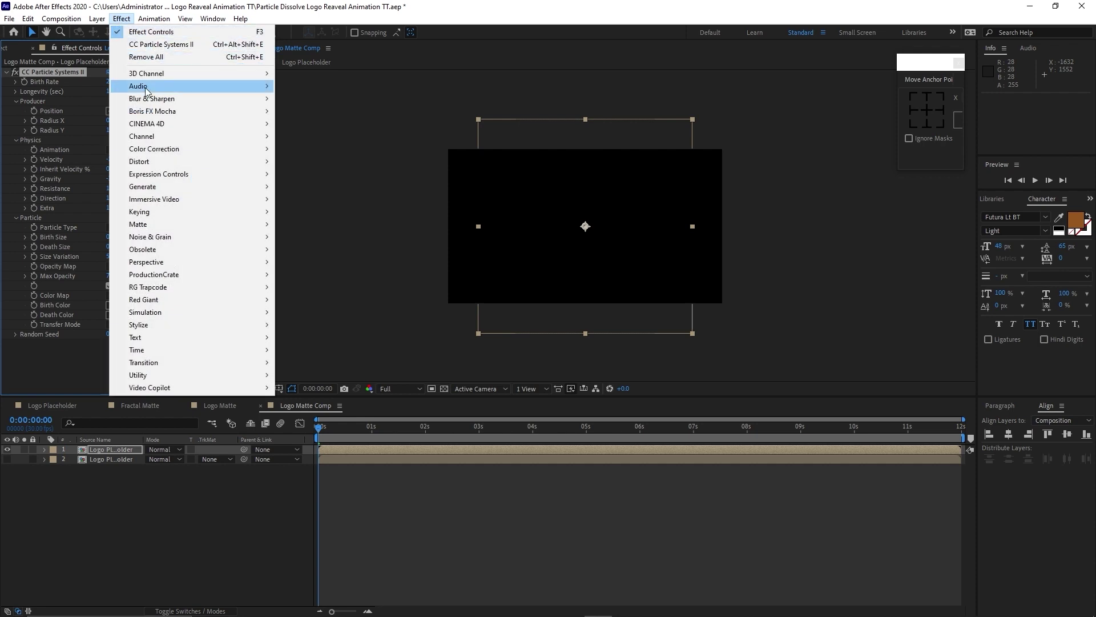
- Apply Turbulent Displace to the particle layer with Complexity 1.5
mouse_move(265, 162)
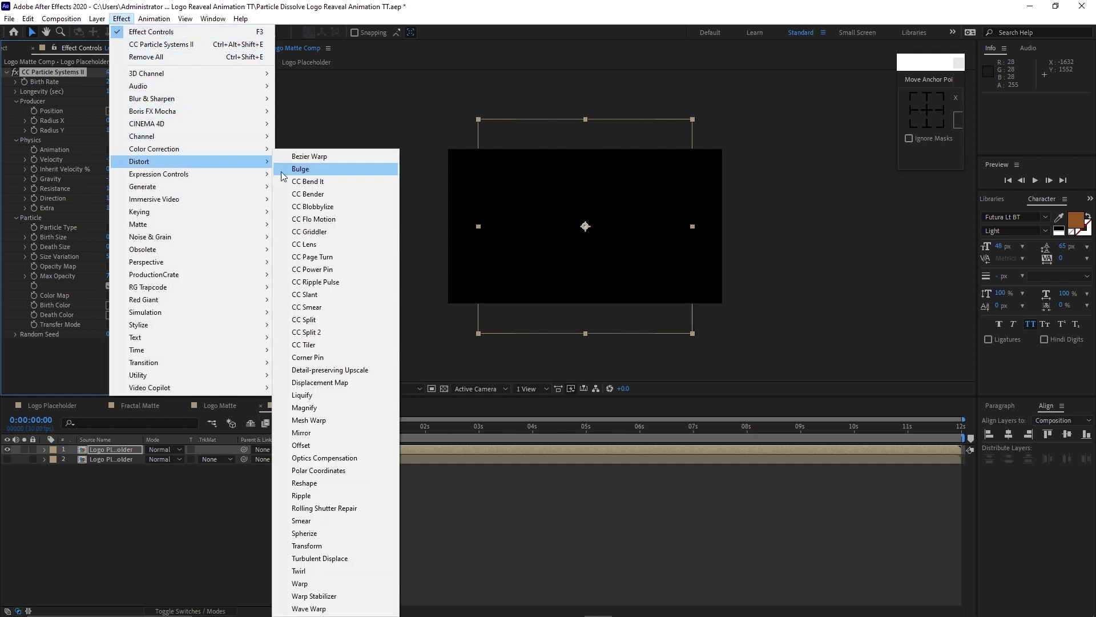
left_click(330, 558)
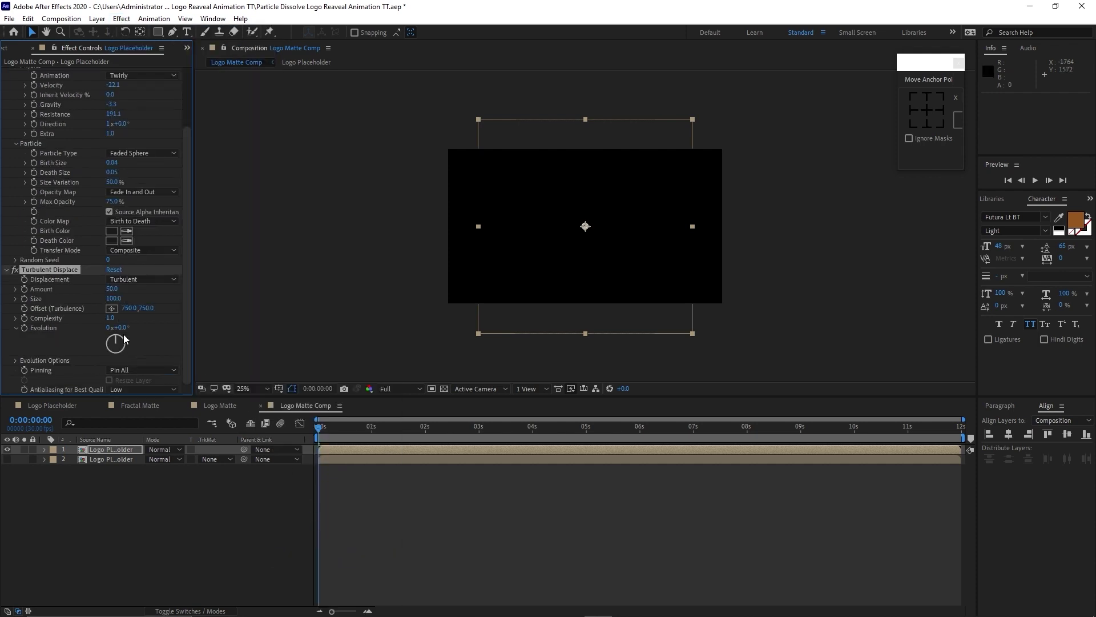
left_click(111, 318)
type("1")
- Drive Evolution with the expression (1*50) and collapse the layer's properties
left_click(24, 328, "alt")
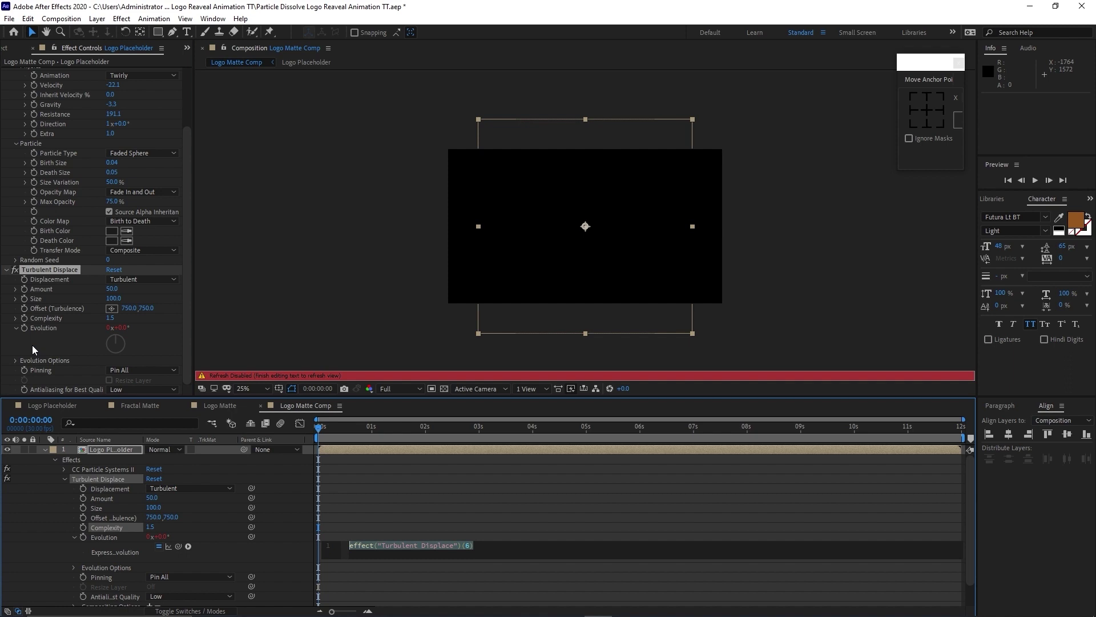
key("BackSpace")
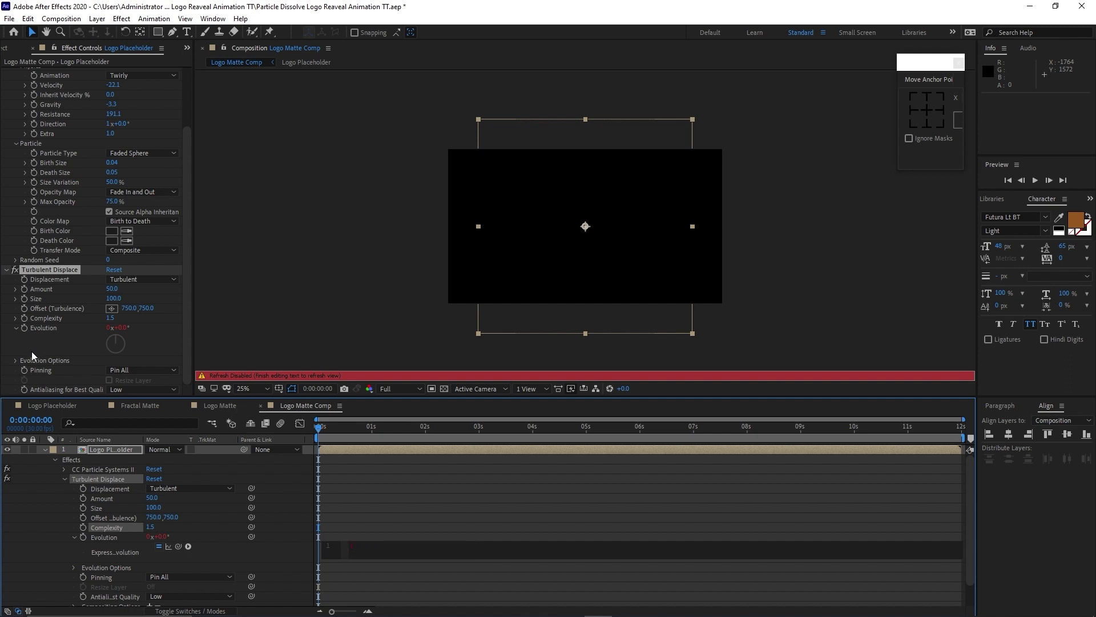
type("(1*50")
left_click(64, 478)
left_click(56, 460)
left_click(45, 450)
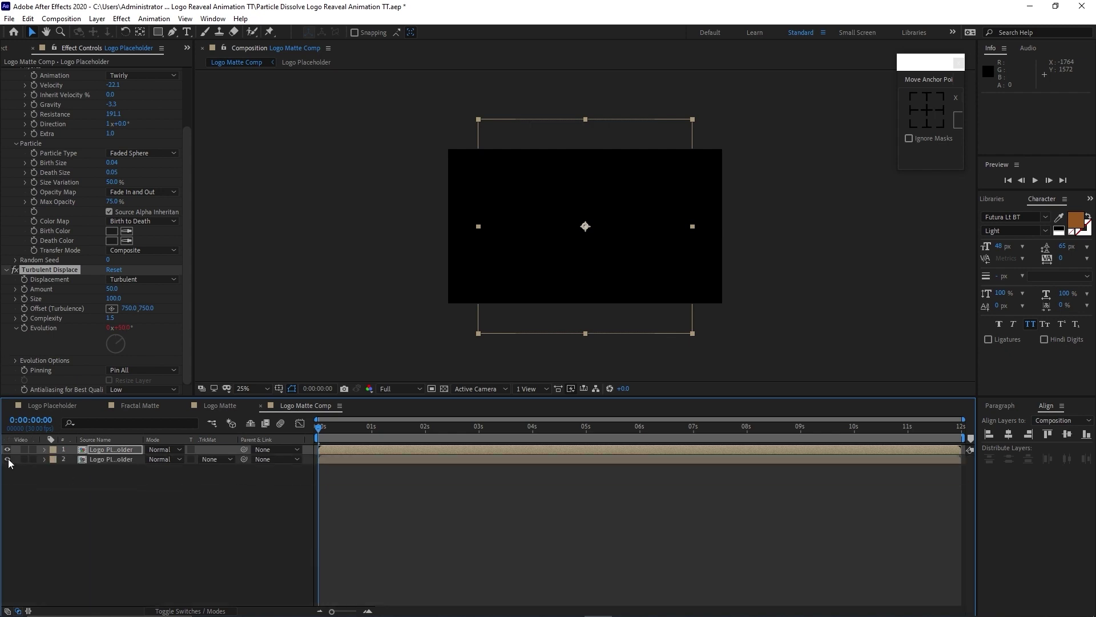
- Show layer 2 again and set its track matte to Alpha Matte 'Logo Placeholder', then preview the dissolve
left_click(7, 459)
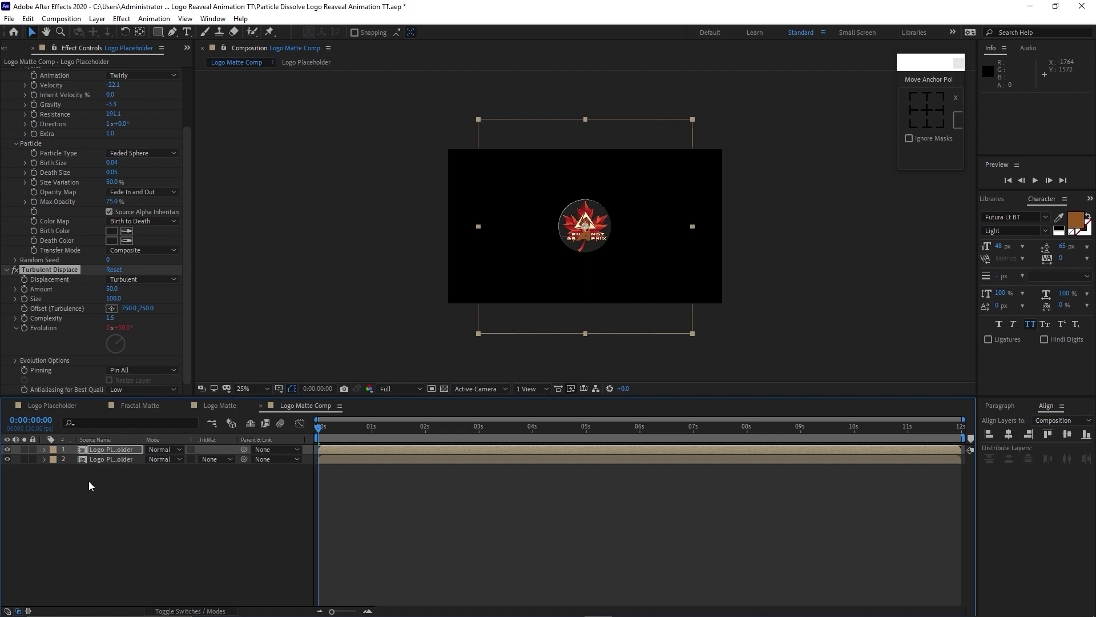
left_click(230, 461)
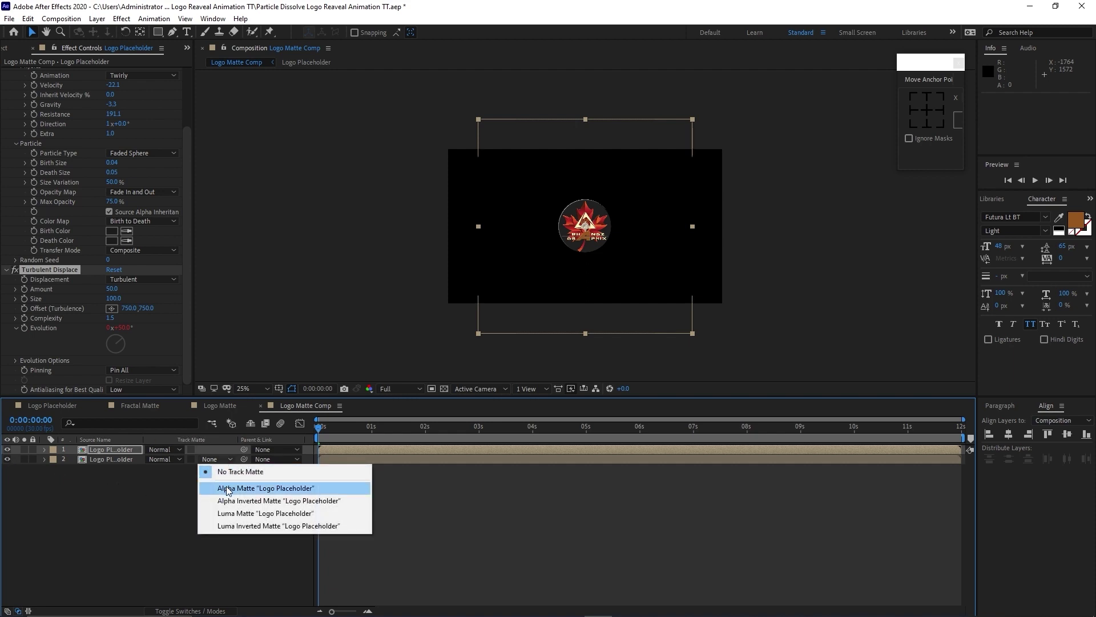
left_click(227, 489)
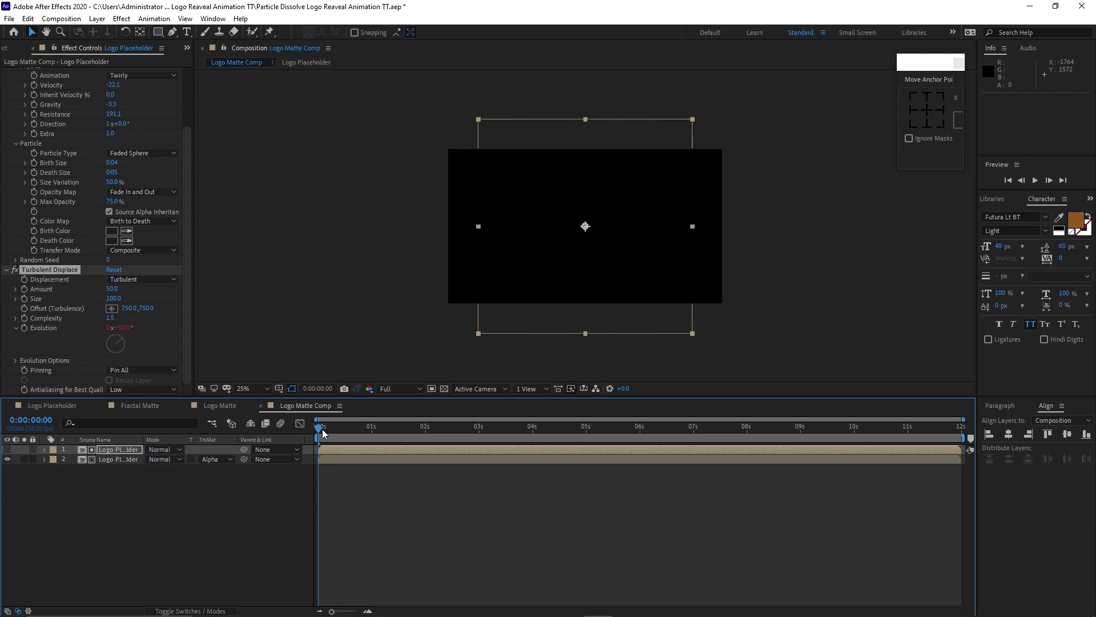
left_click_drag(323, 436, 410, 434)
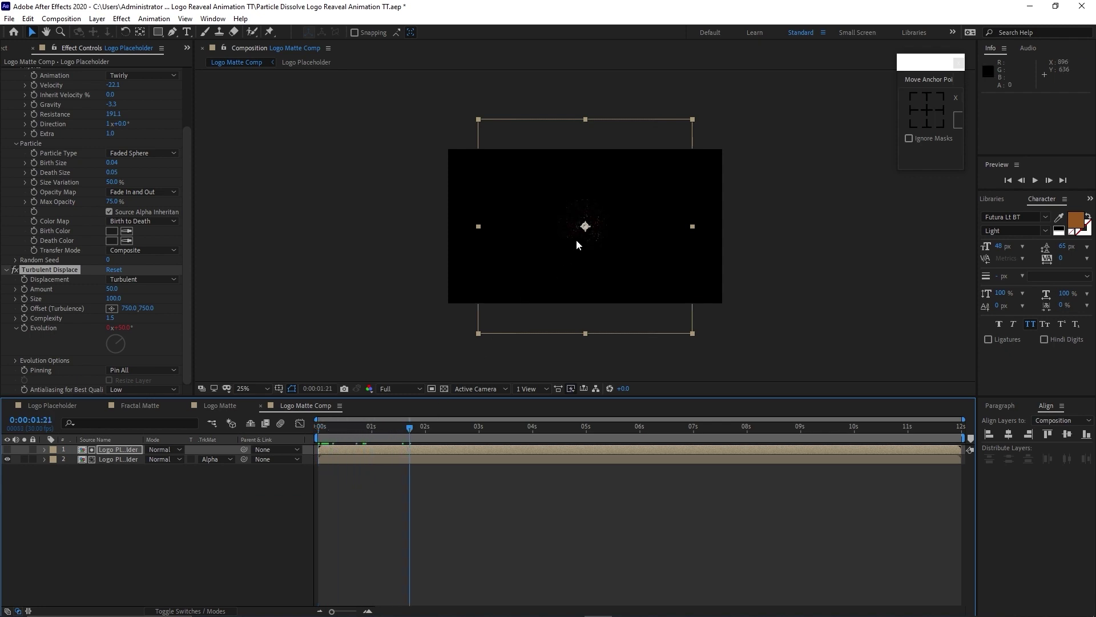
left_click(15, 49)
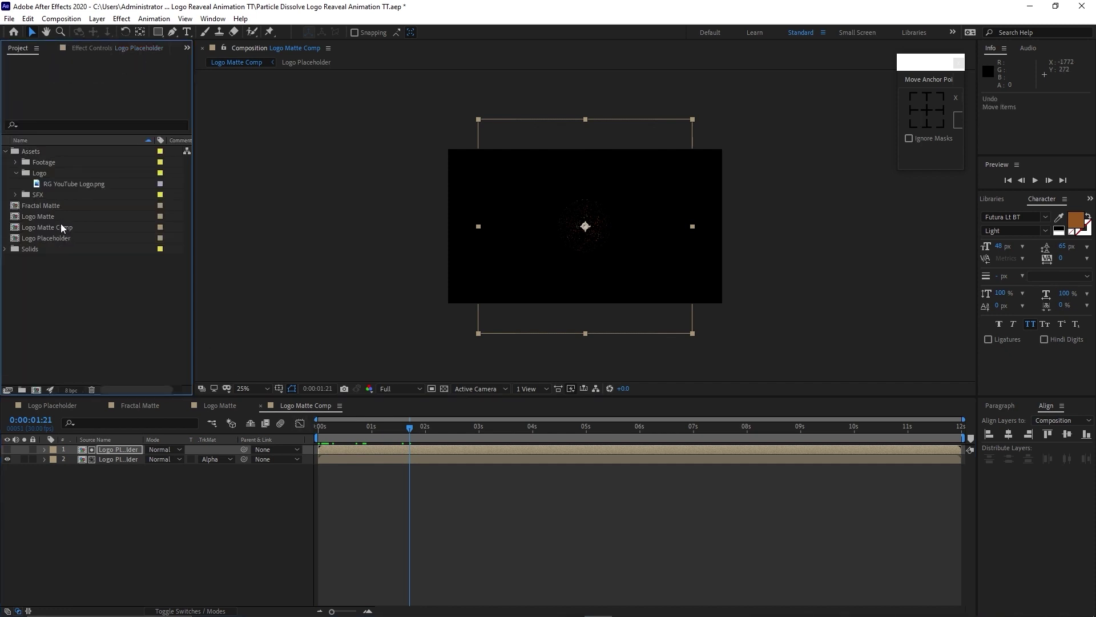
- Add Logo Matte as layer 3 and trim both placeholder layers to start at 0:00:02:00
left_click_drag(59, 218, 132, 488)
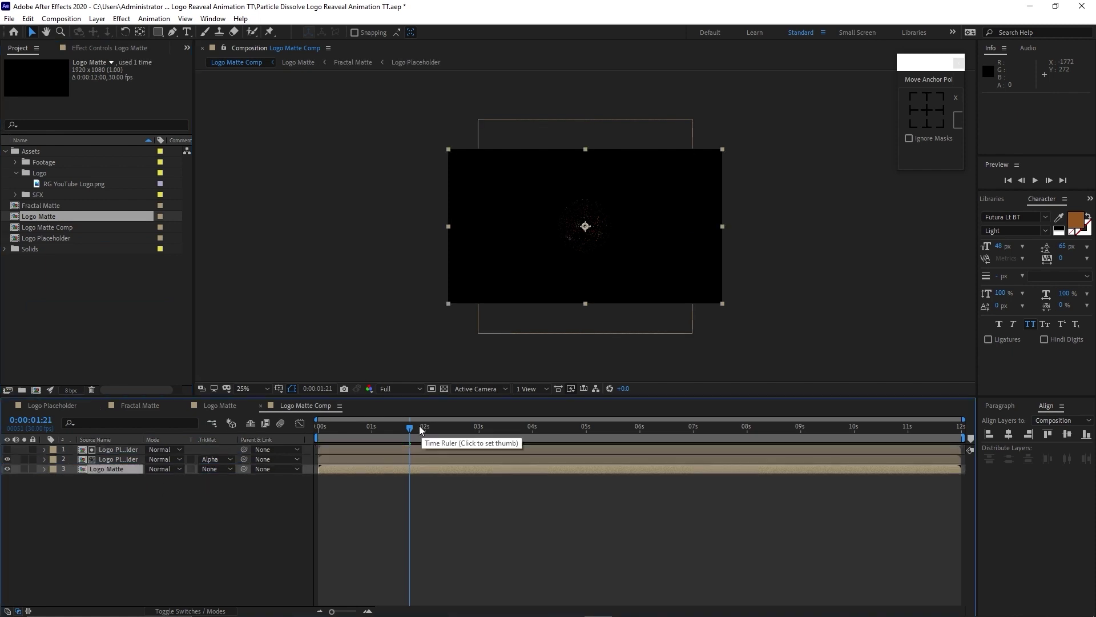
left_click_drag(414, 424, 504, 427)
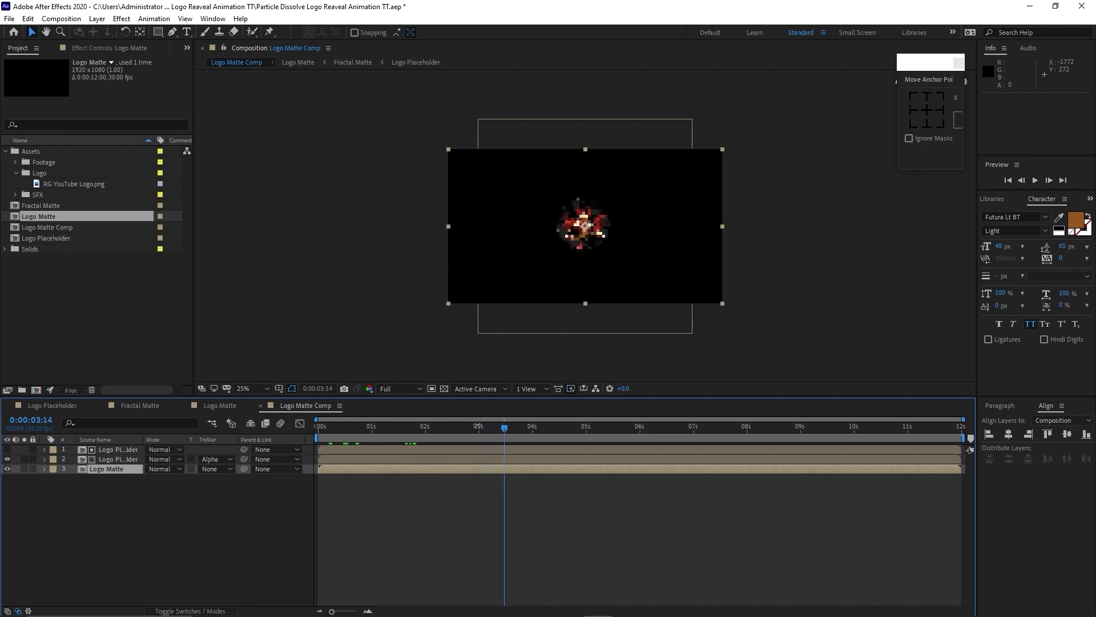
left_click(425, 430)
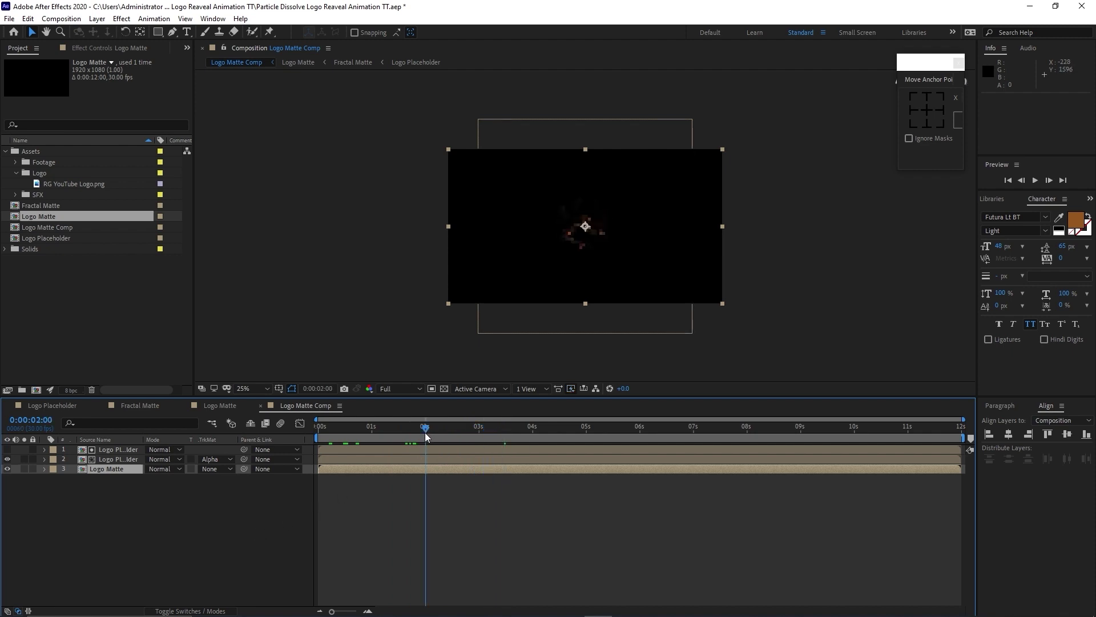
left_click(74, 449)
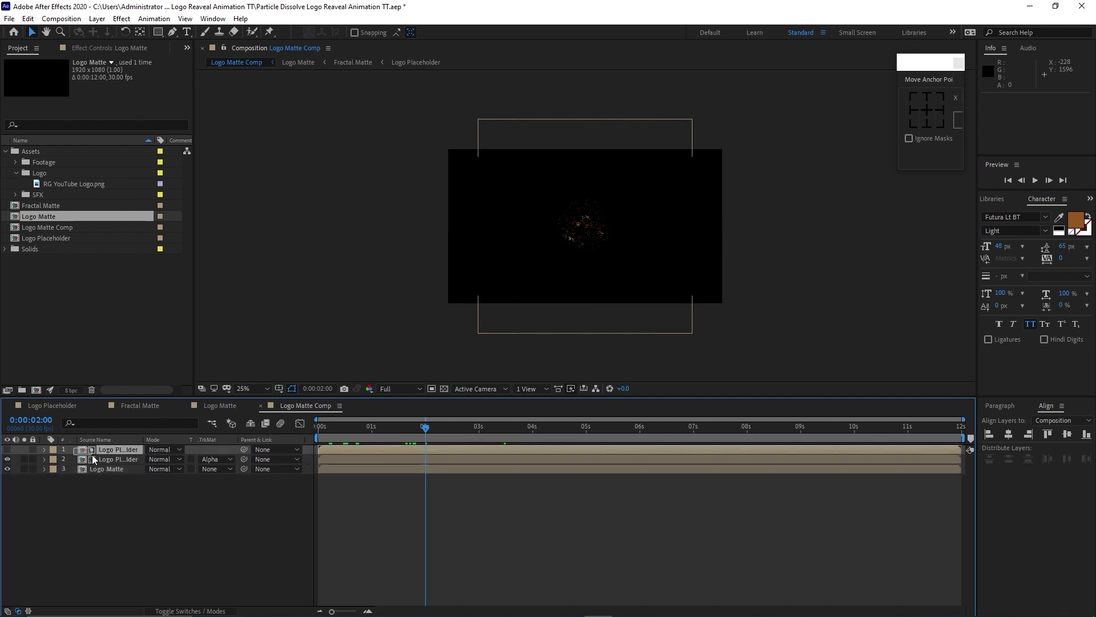
left_click(96, 458, "shift")
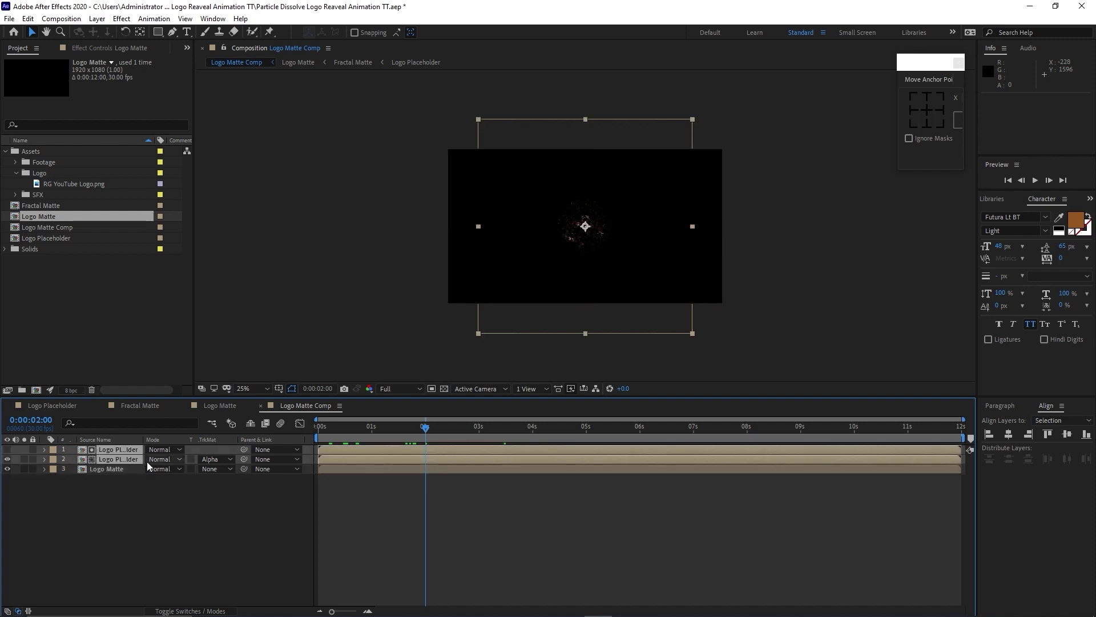
key("bracketleft")
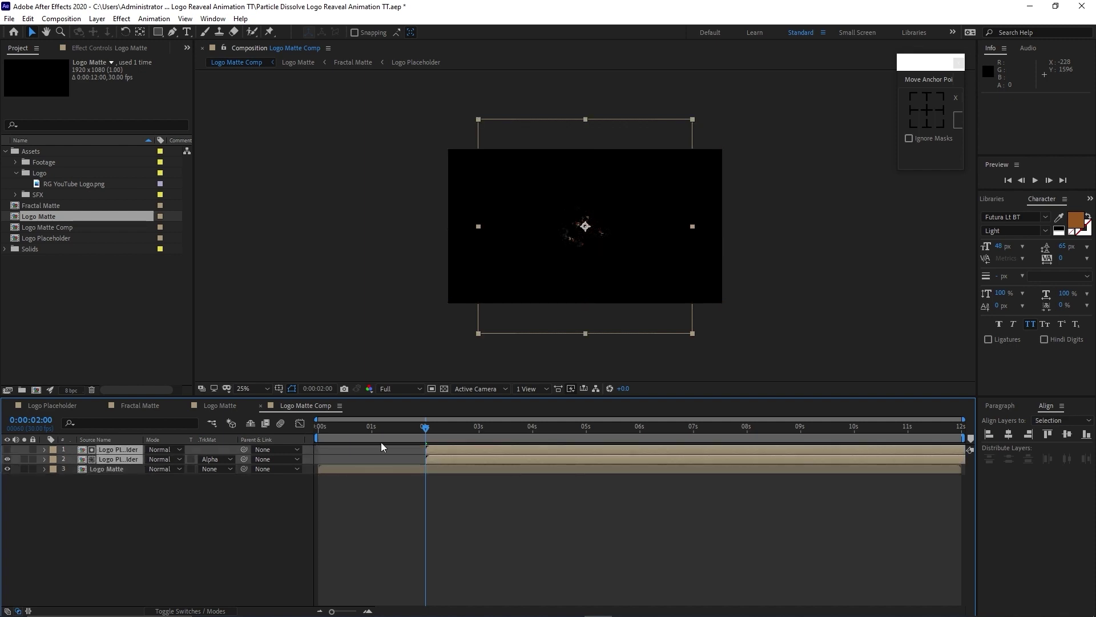
- Play back from two seconds with the viewer resolution lowered to Half
left_click_drag(423, 432, 426, 432)
key("space")
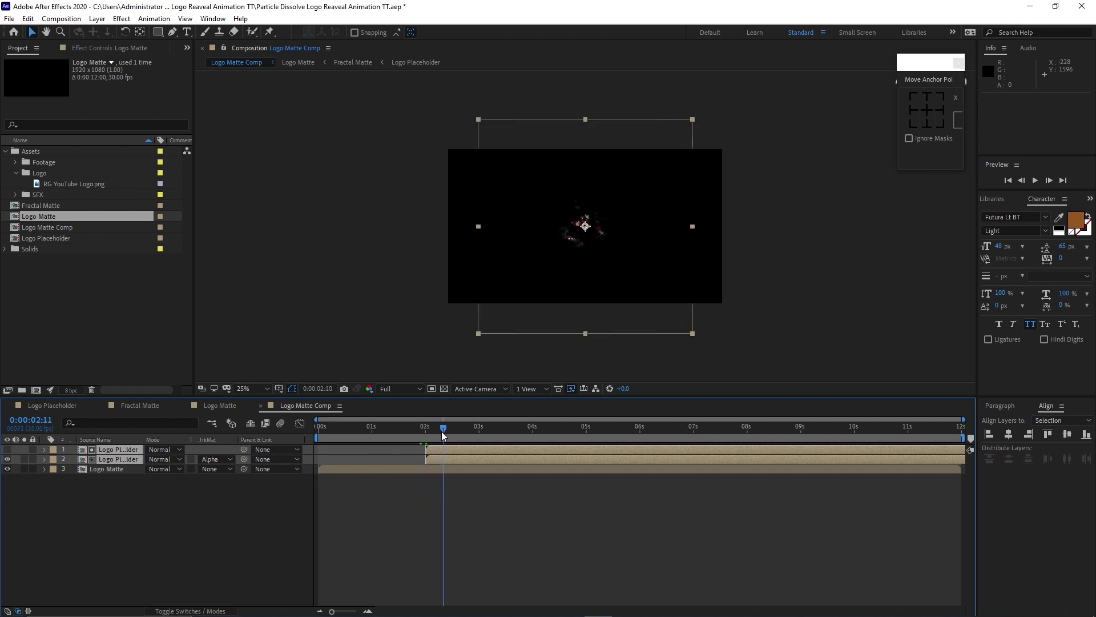
left_click(409, 388)
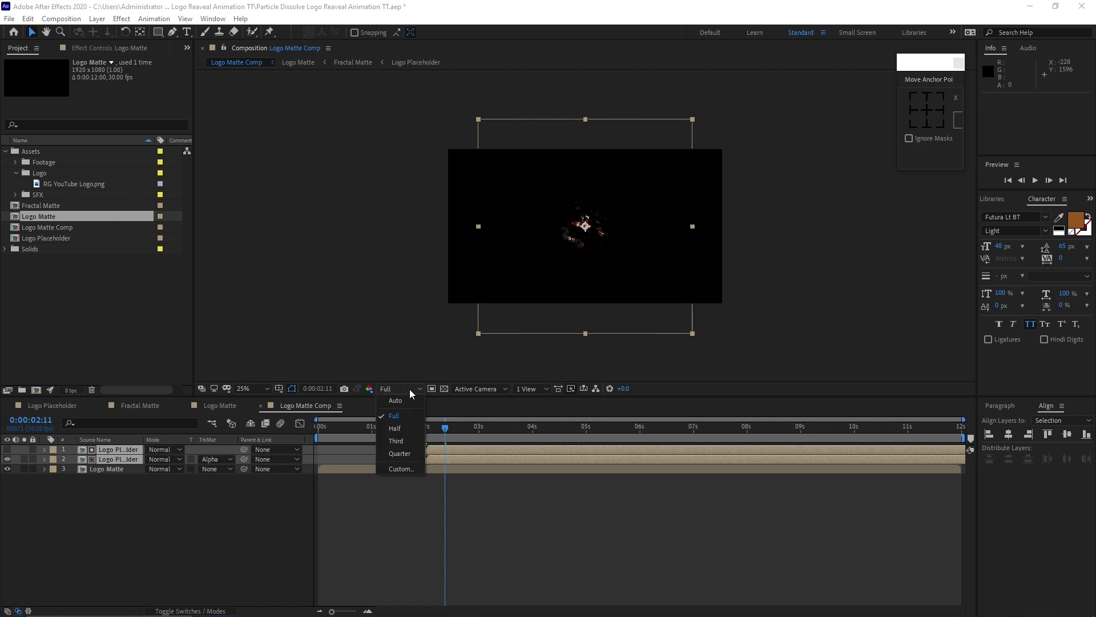
left_click(402, 432)
left_click_drag(445, 427, 470, 429)
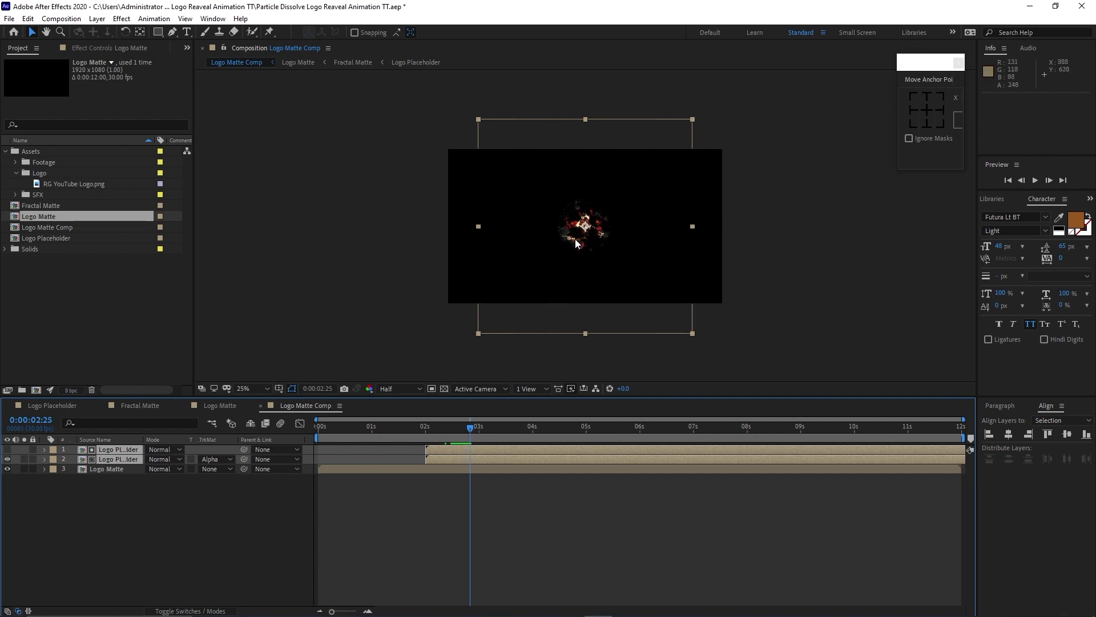
scroll(576, 242, "up", 2)
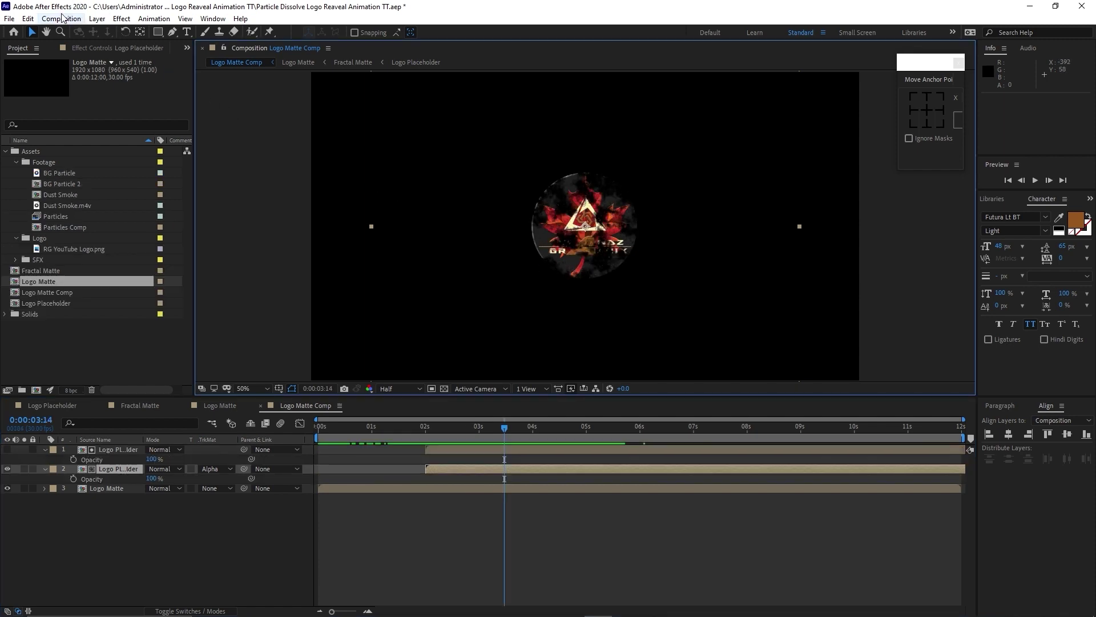
- Create a new composition named Medium
left_click(61, 18)
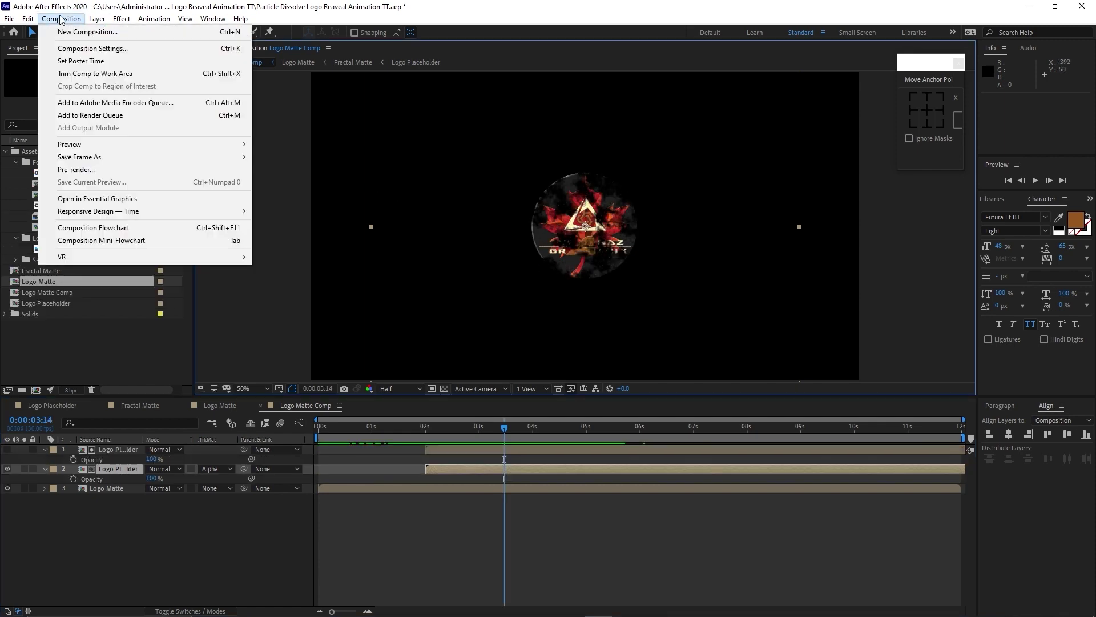
left_click(77, 32)
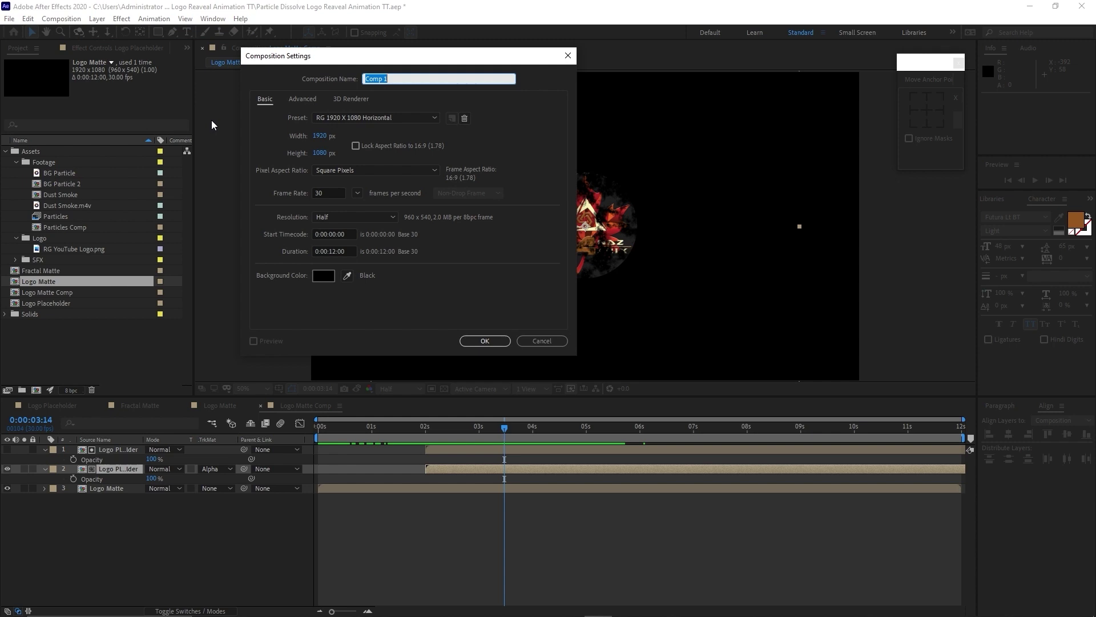
type("Medium")
left_click(472, 342)
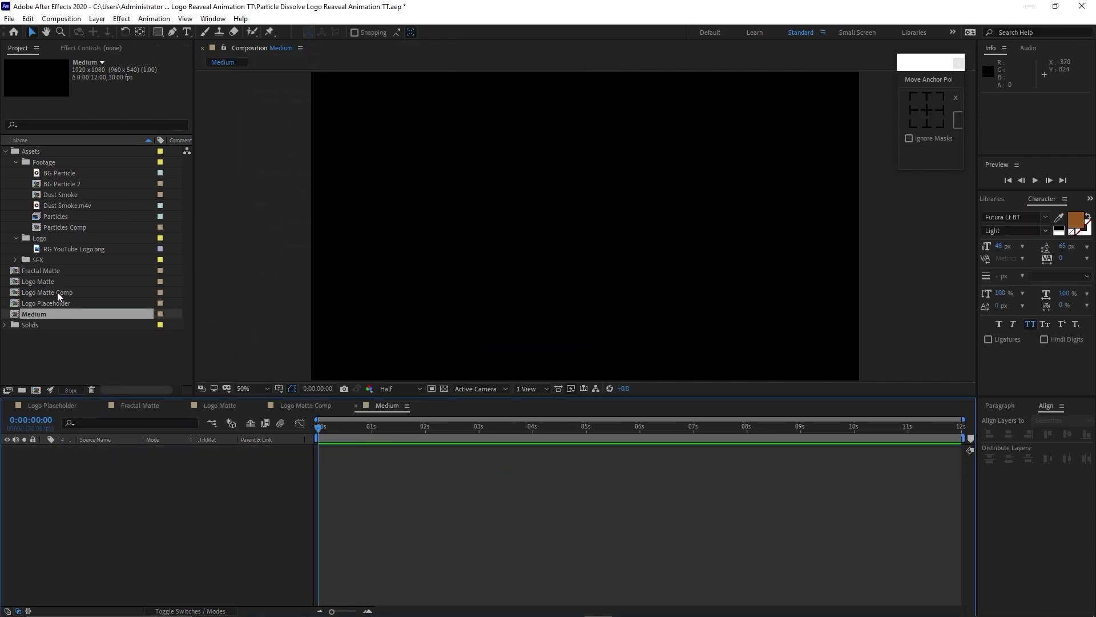
- Stack Logo Matte Comp above Fractal Matte in Medium and preview the reveal
left_click_drag(57, 293, 104, 448)
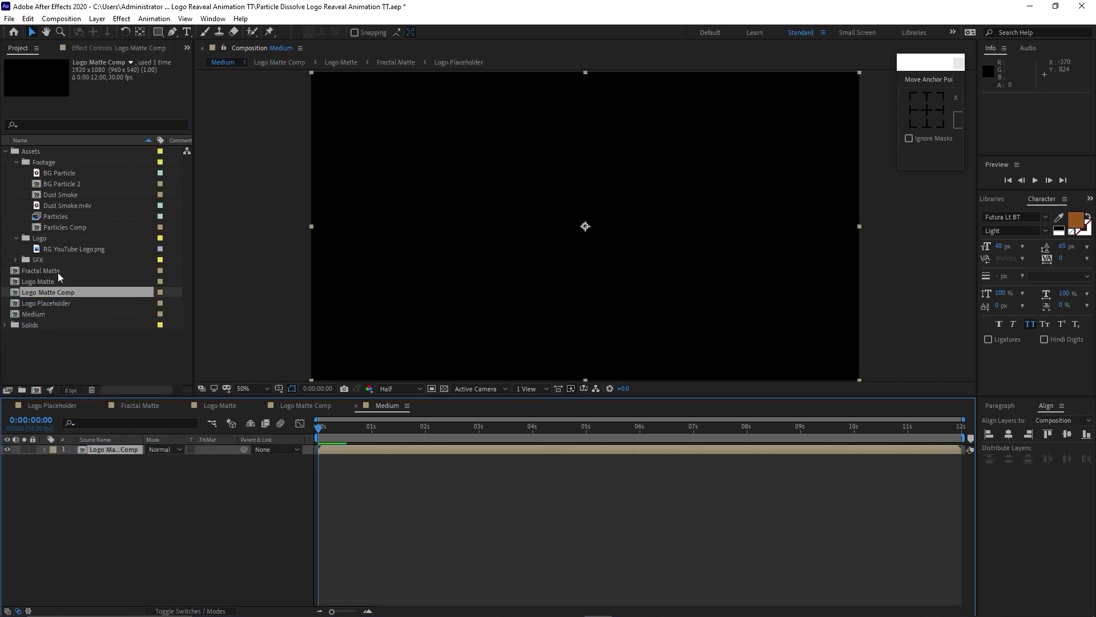
left_click_drag(57, 272, 105, 512)
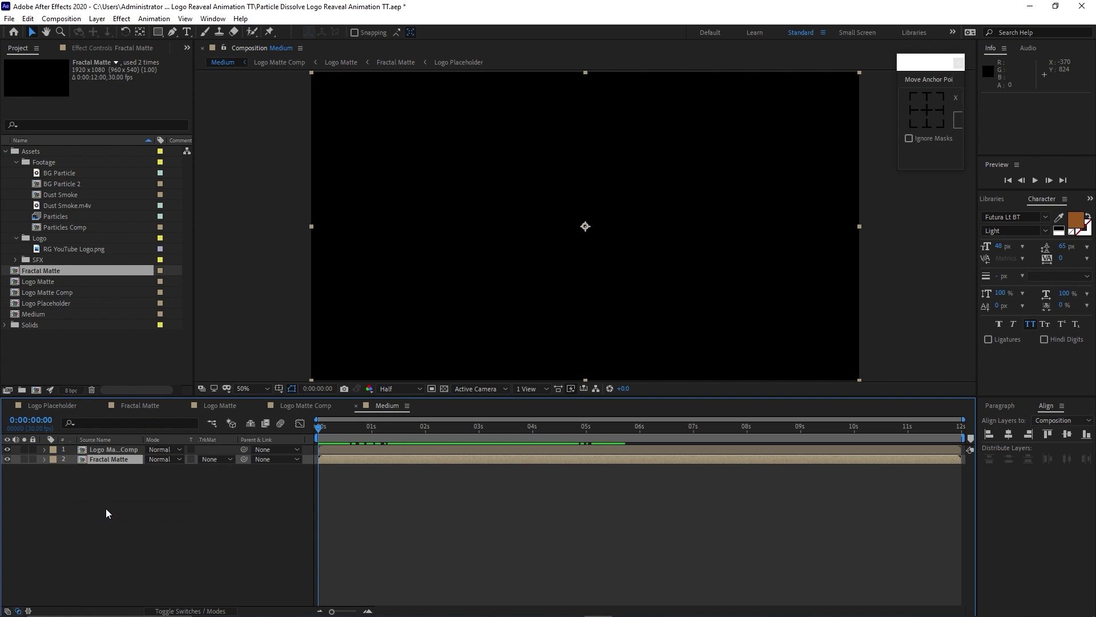
left_click_drag(320, 425, 697, 437)
key("ctrl+shift+a")
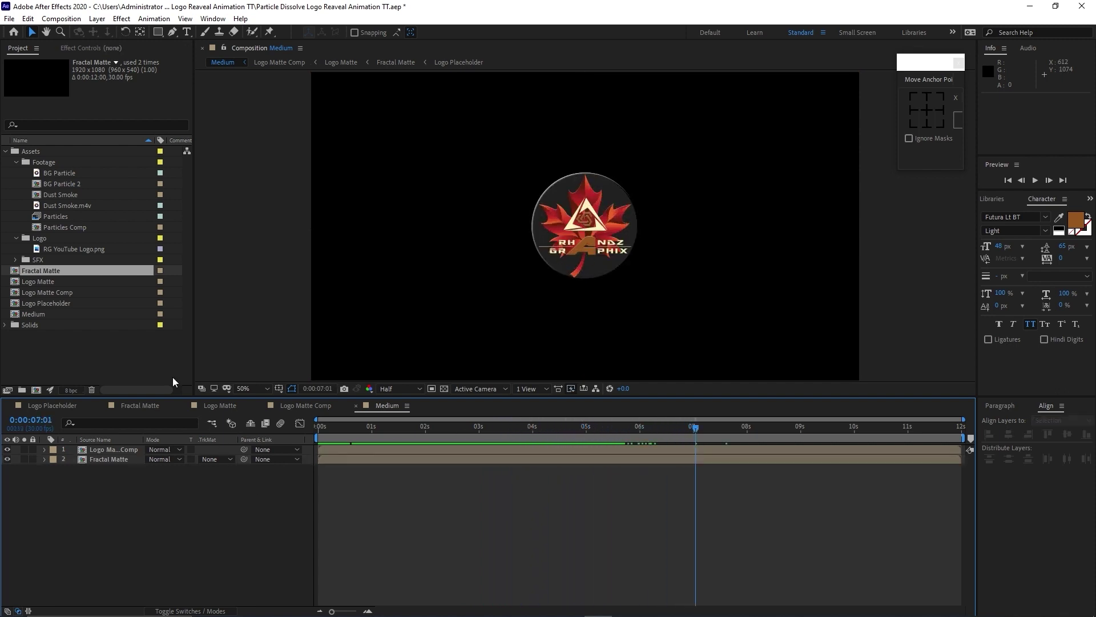
- Add Particles Comp to Medium with a Tritone using eyedropped highlight, midtone and shadow colours
left_click(61, 227)
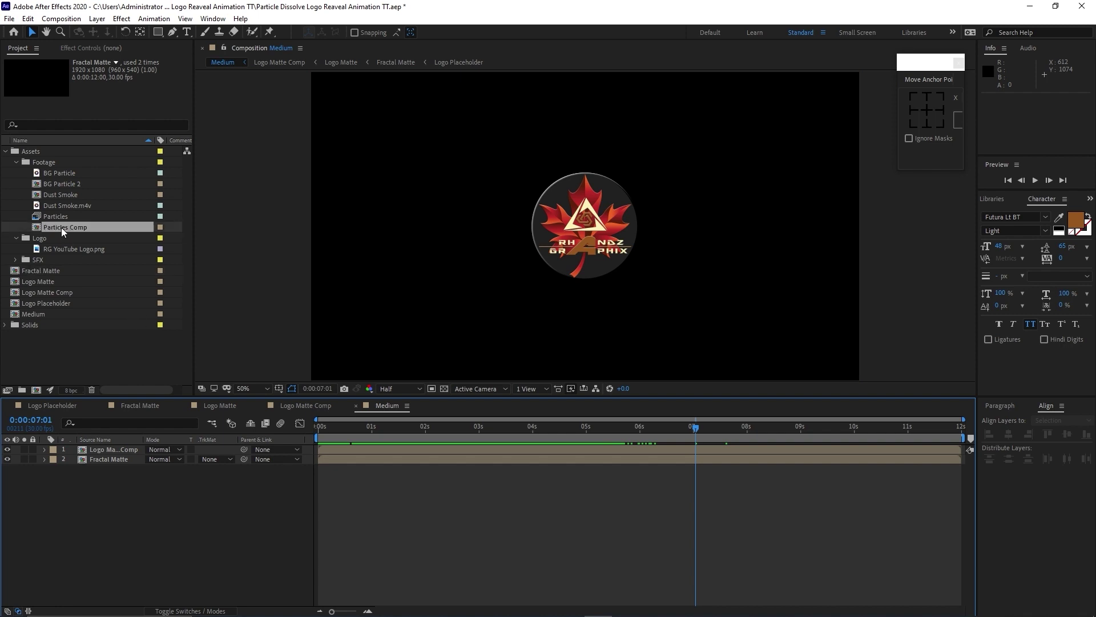
left_click_drag(60, 227, 115, 446)
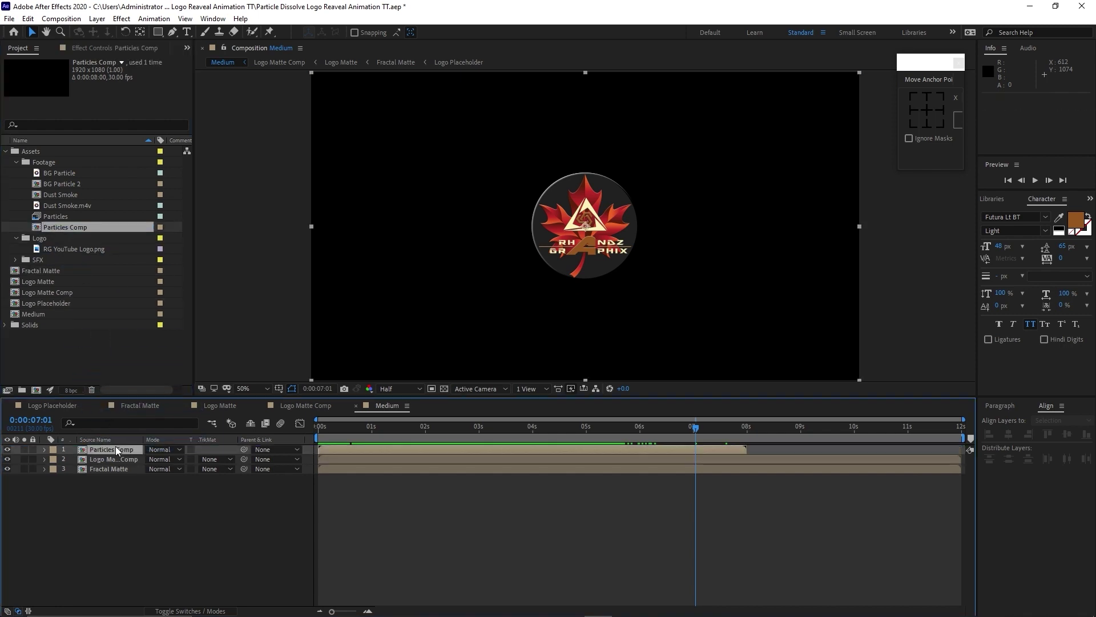
left_click(122, 19)
mouse_move(228, 150)
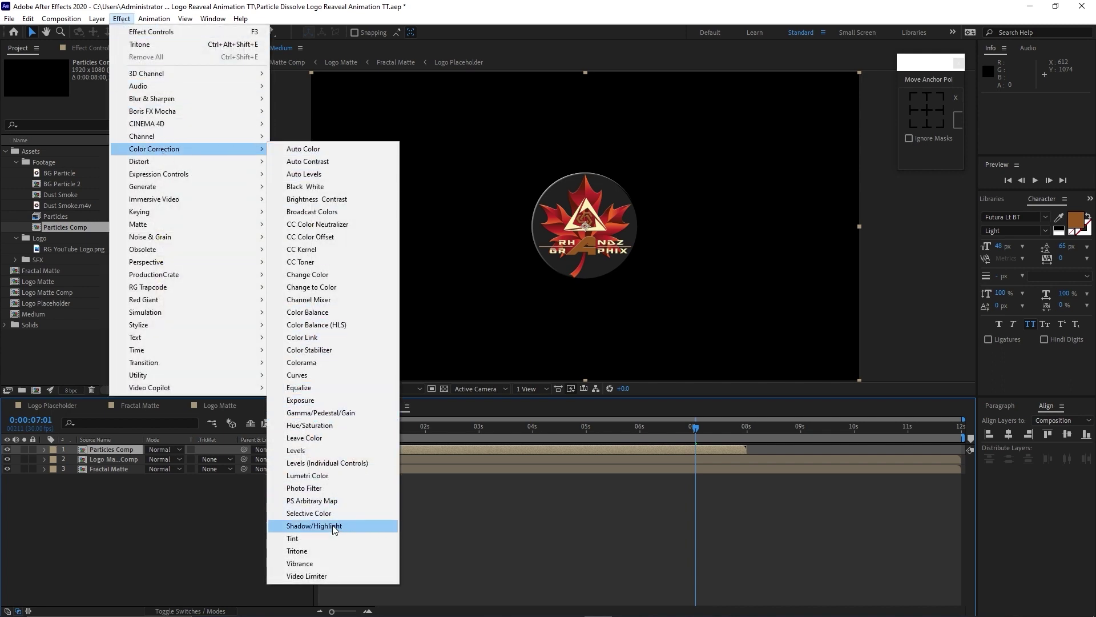
left_click(339, 554)
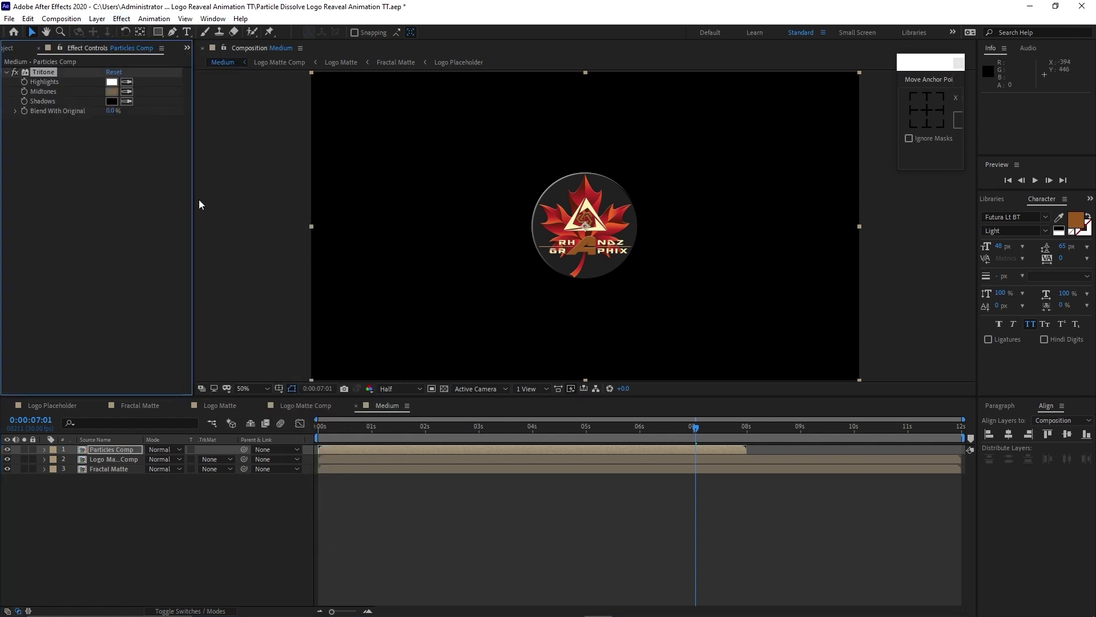
left_click(126, 84)
left_click(583, 245)
left_click(127, 92)
left_click(566, 262)
left_click(127, 102)
left_click(561, 263)
- Duplicate the effect as Tritone 2 and make the first Tritone's highlights and midtones cream
left_click(28, 19)
left_click(67, 162)
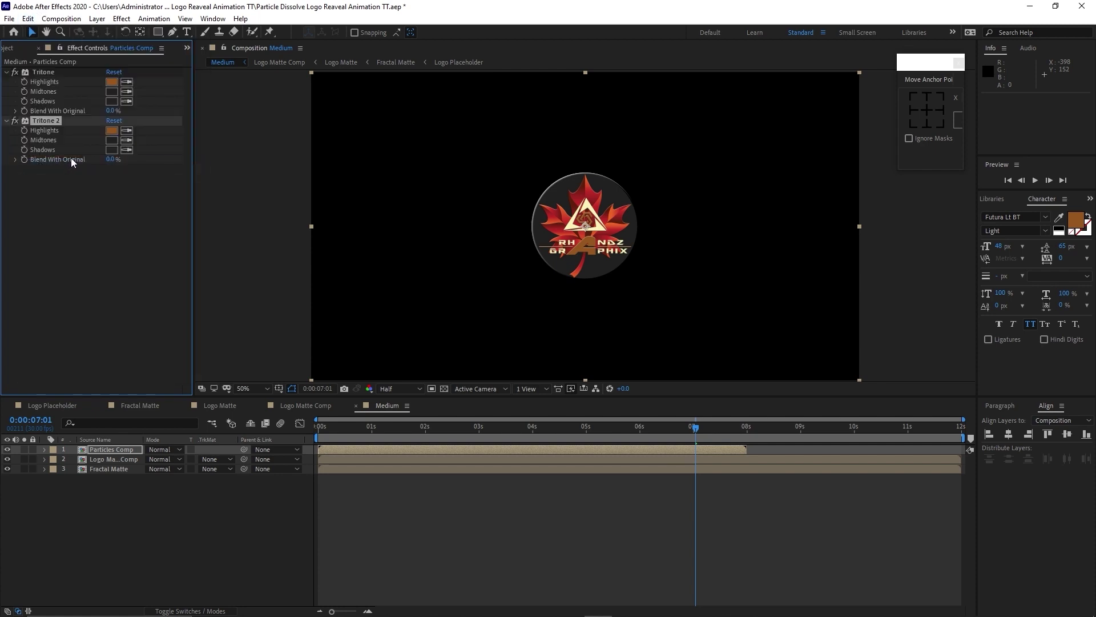
left_click(127, 82)
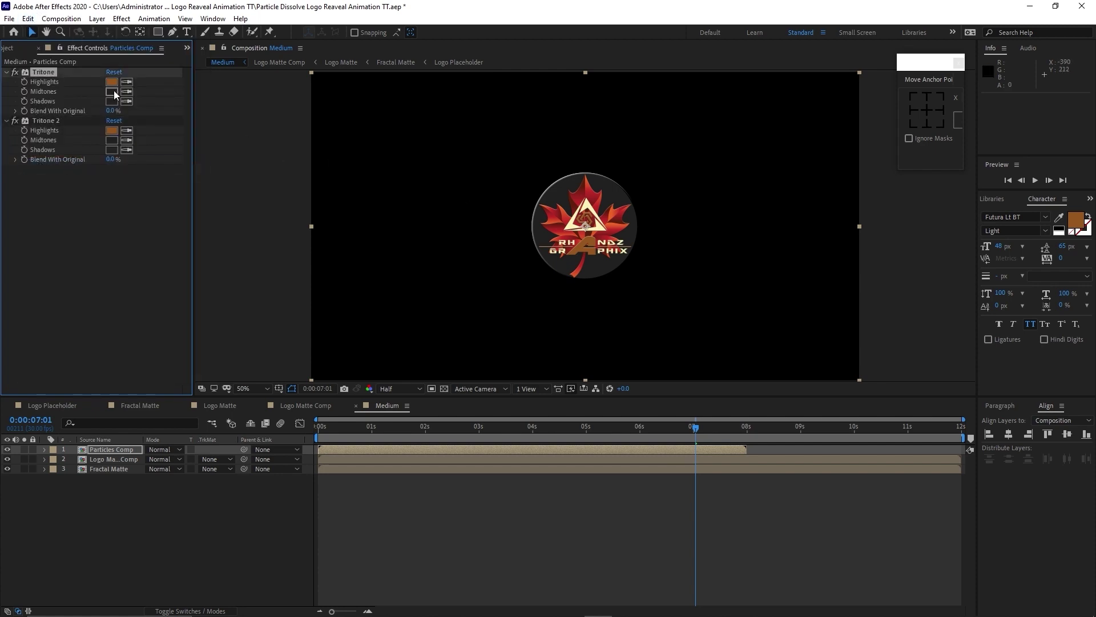
left_click(126, 84)
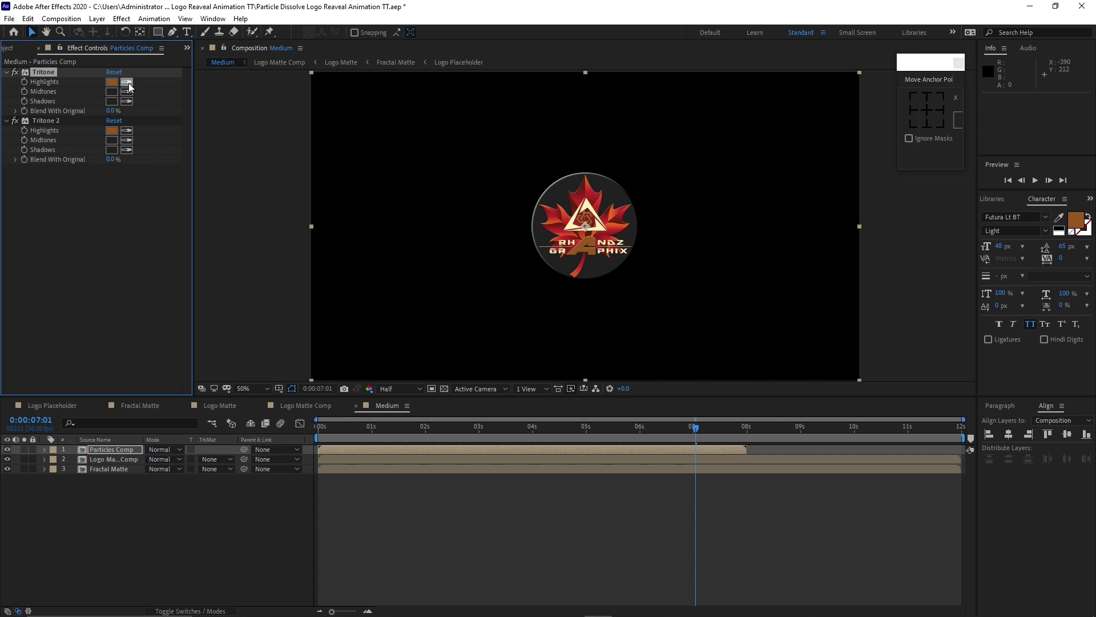
left_click(571, 224)
left_click(125, 91)
left_click(110, 82)
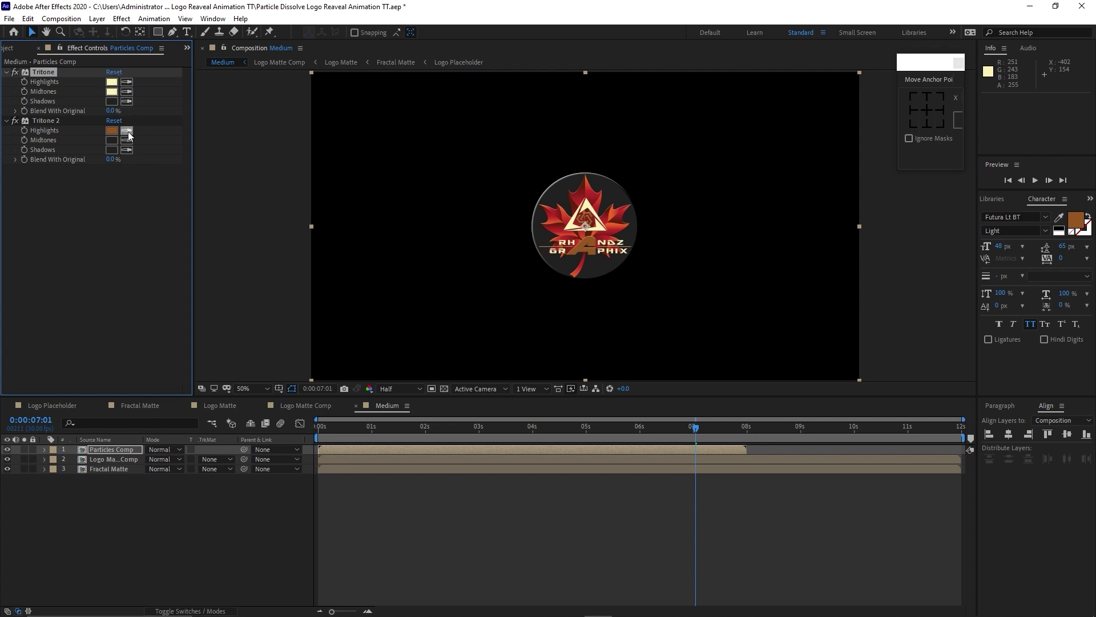
left_click(119, 450)
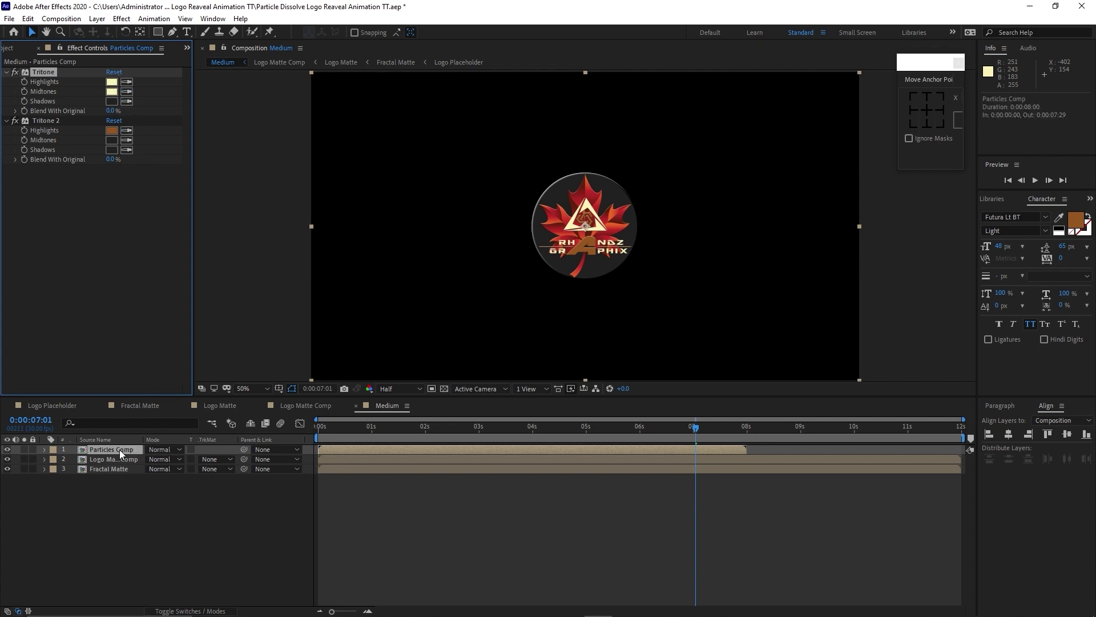
- Duplicate Particles Comp, start the copy at 0:00:00:15, and set Tritone 2 highlights to red
left_click(27, 19)
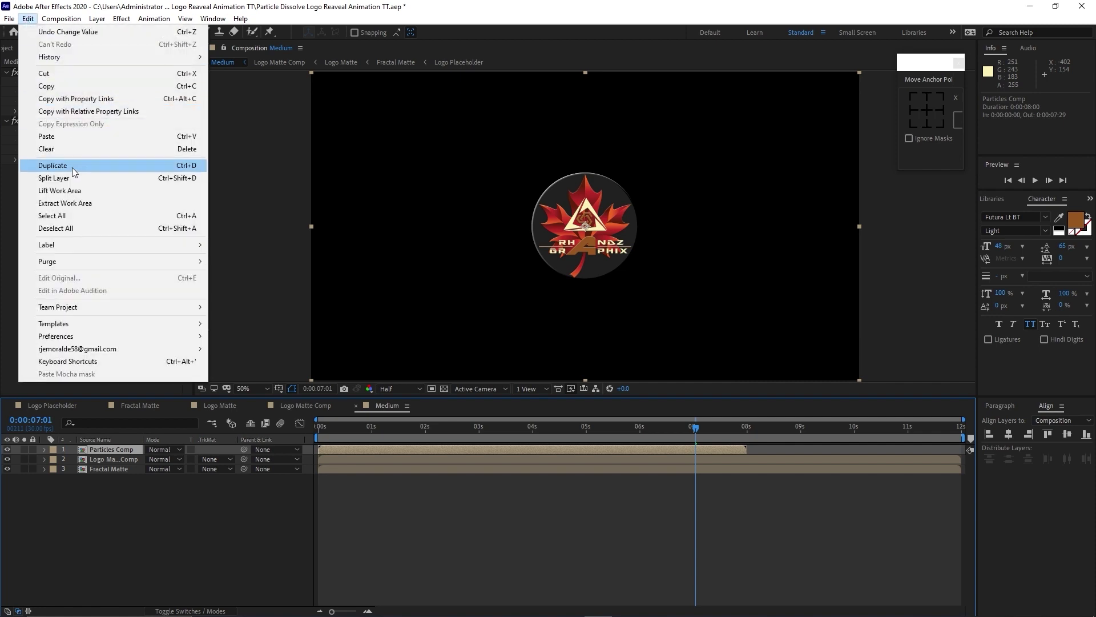
left_click(72, 167)
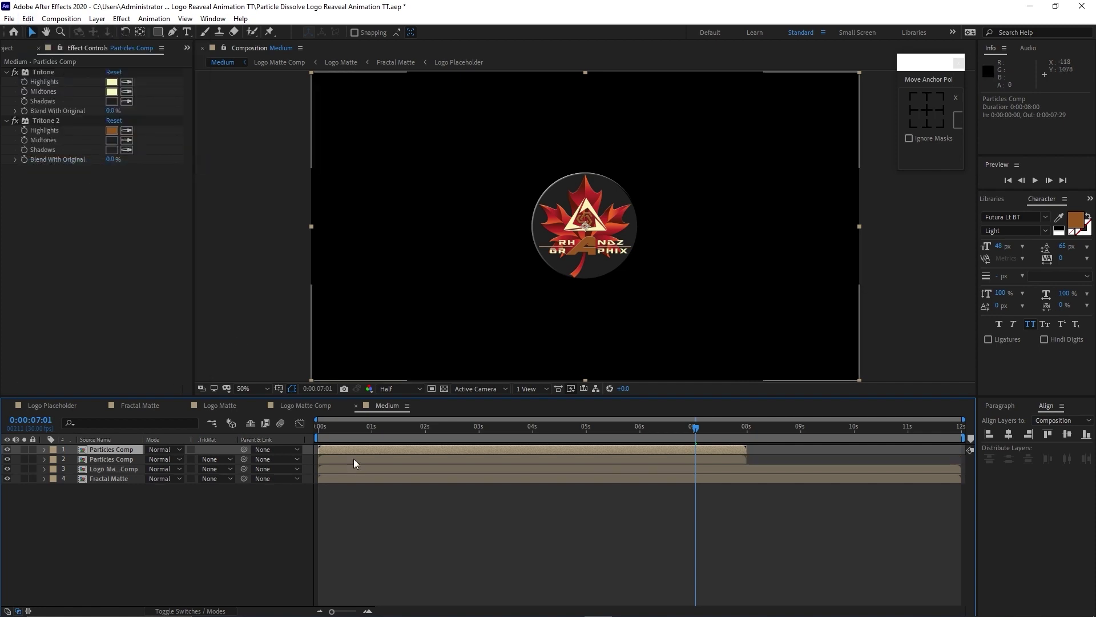
left_click(345, 429)
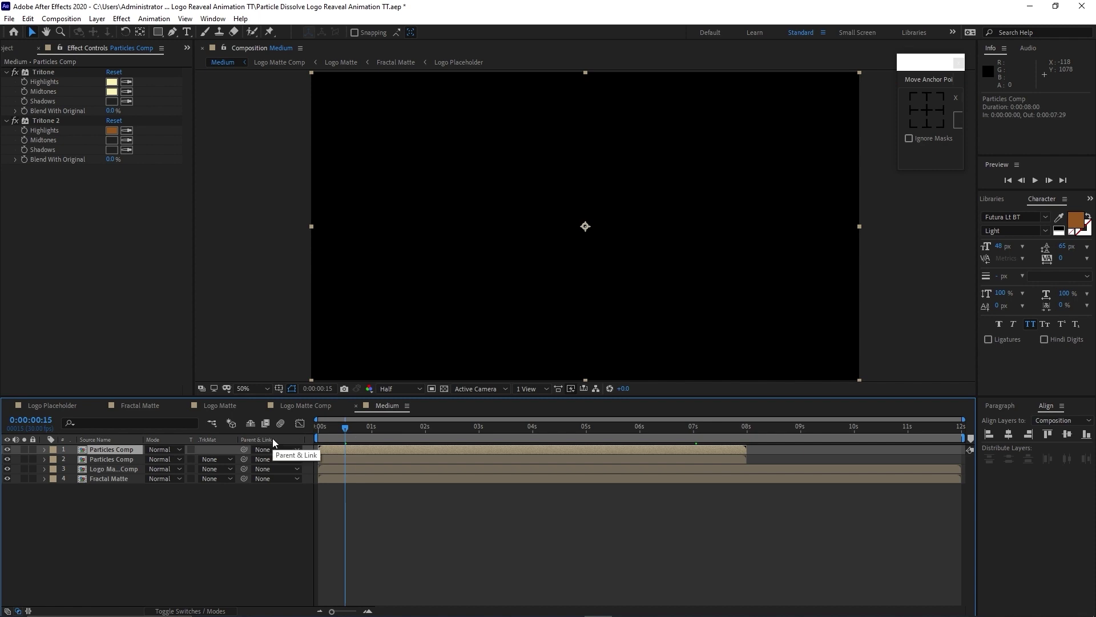
key("bracketleft")
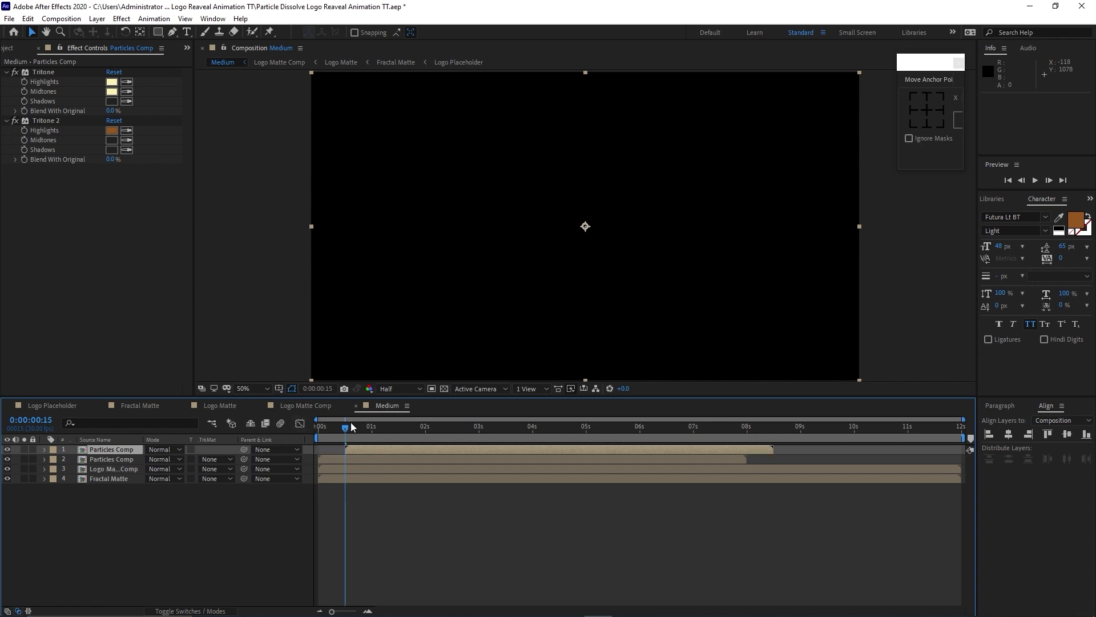
left_click_drag(353, 427, 693, 427)
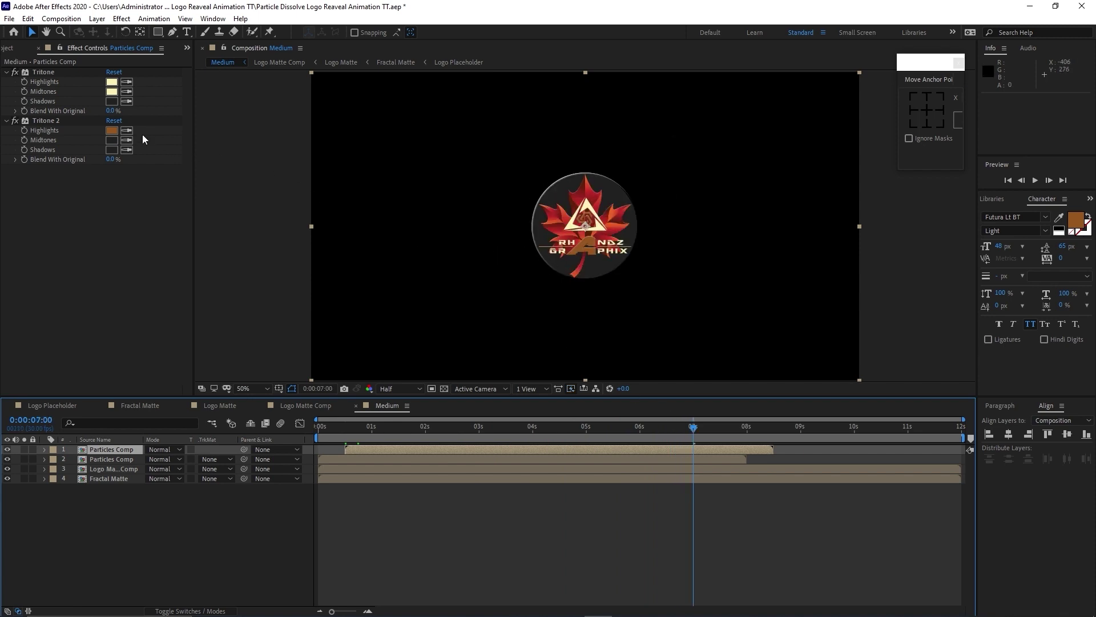
left_click(126, 130)
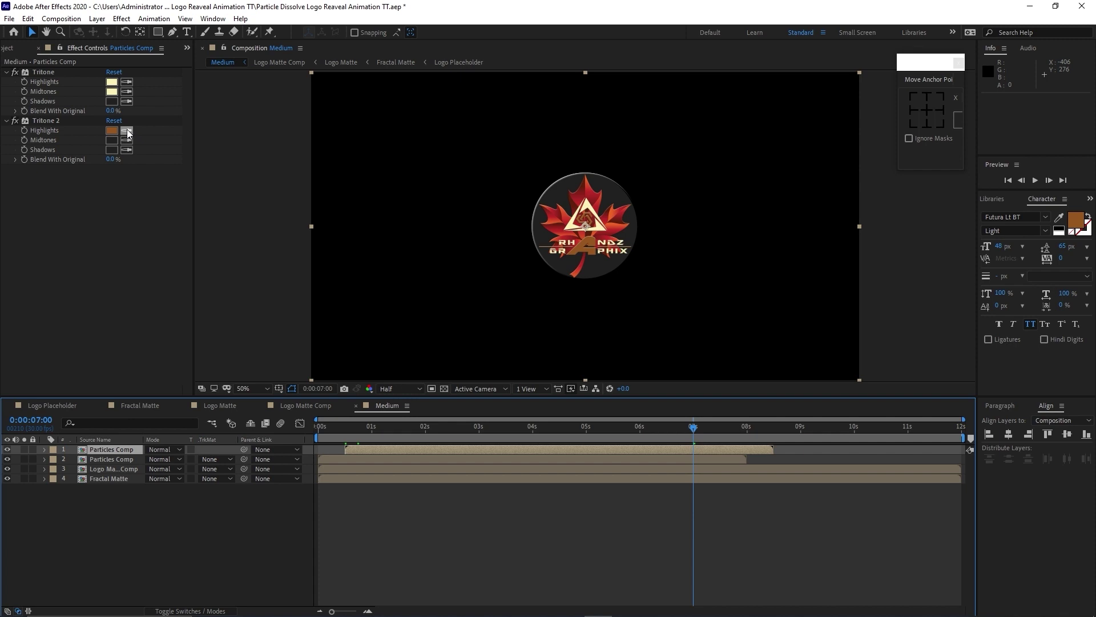
left_click(558, 218)
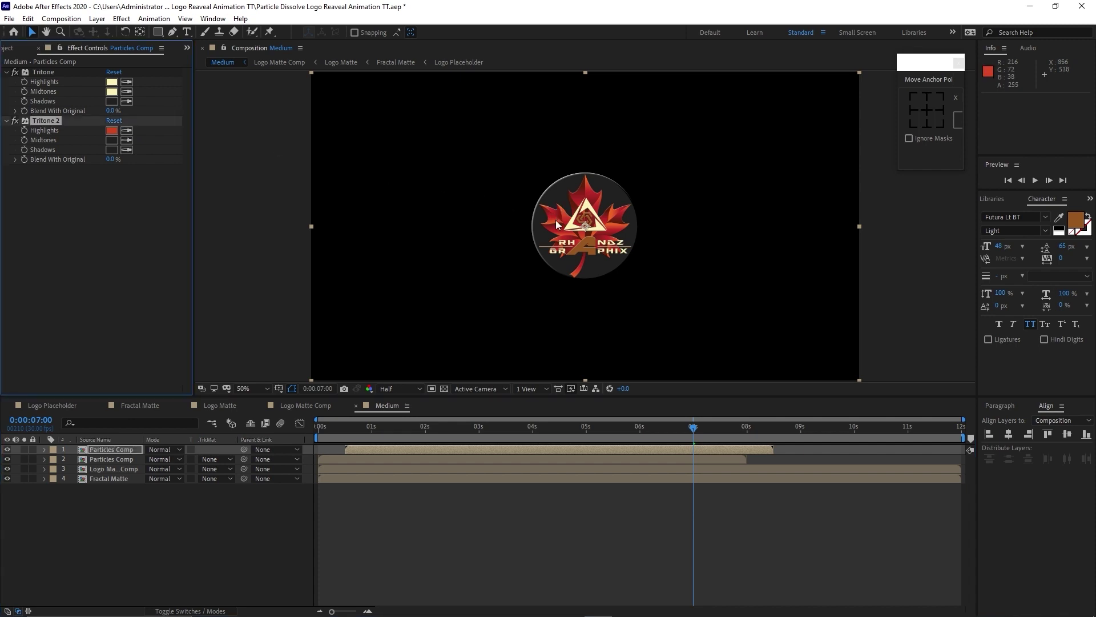
- Duplicate the top Particles Comp layer again and start the new copy at 1 second
left_click(136, 450)
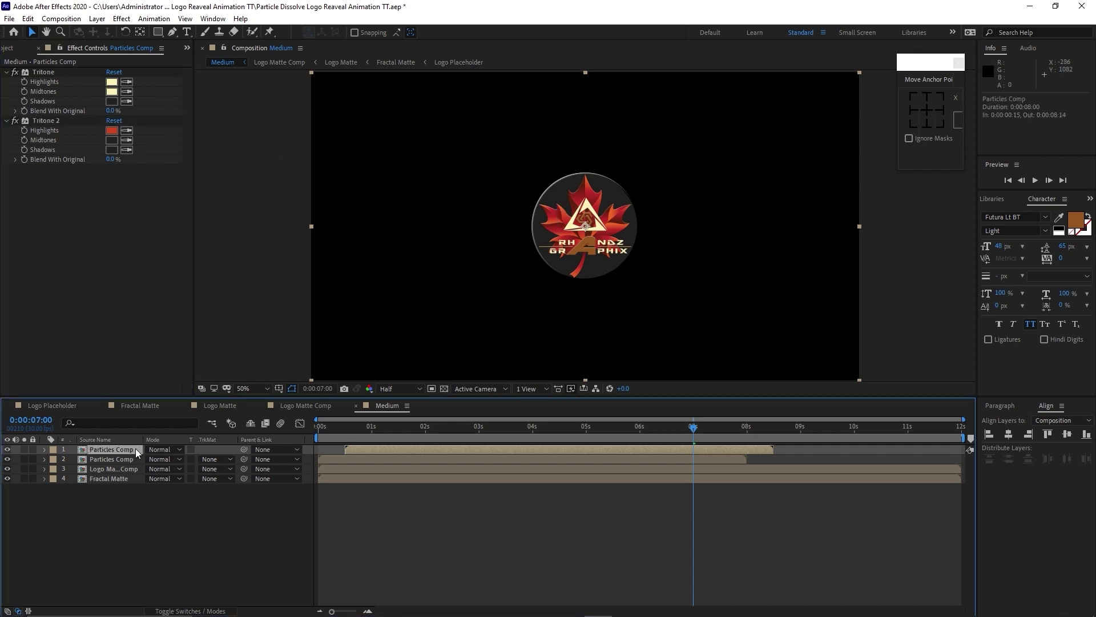
left_click(28, 18)
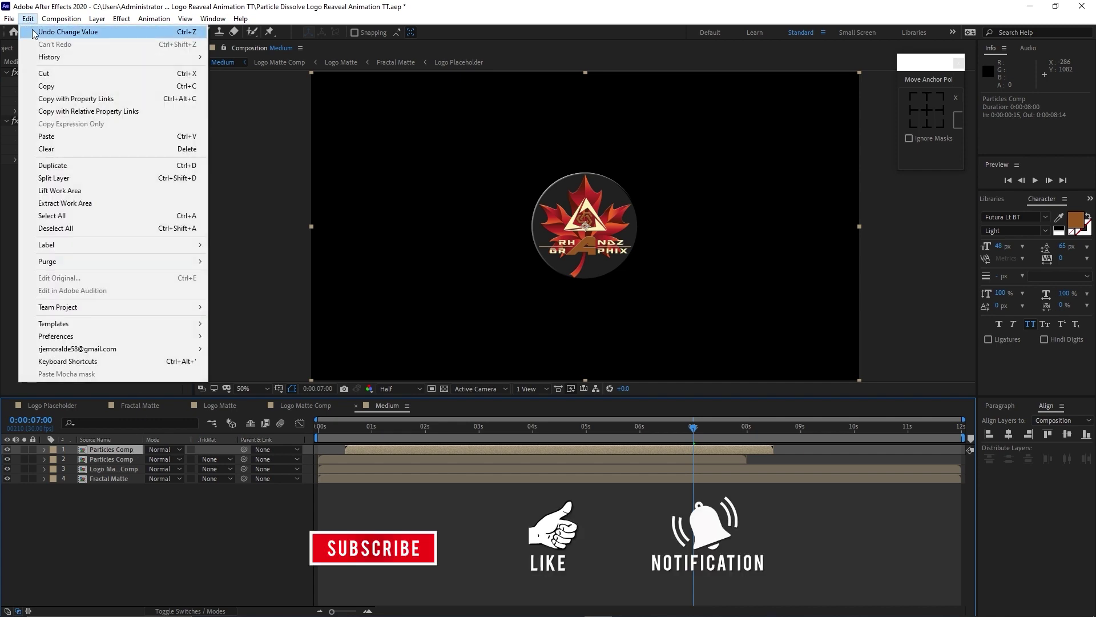
left_click(80, 165)
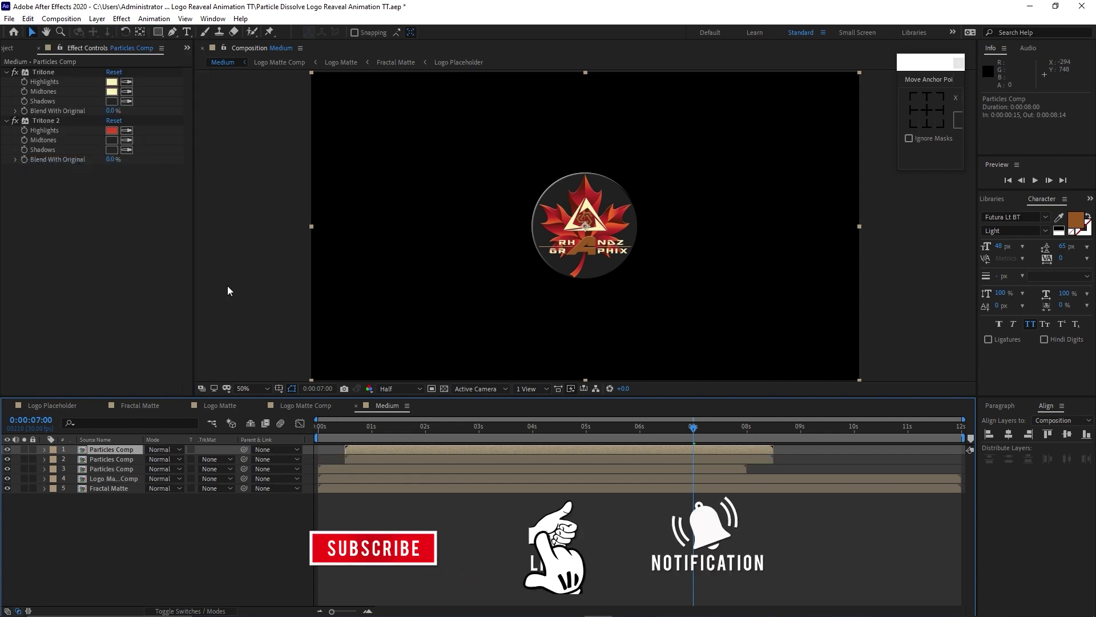
left_click(371, 429)
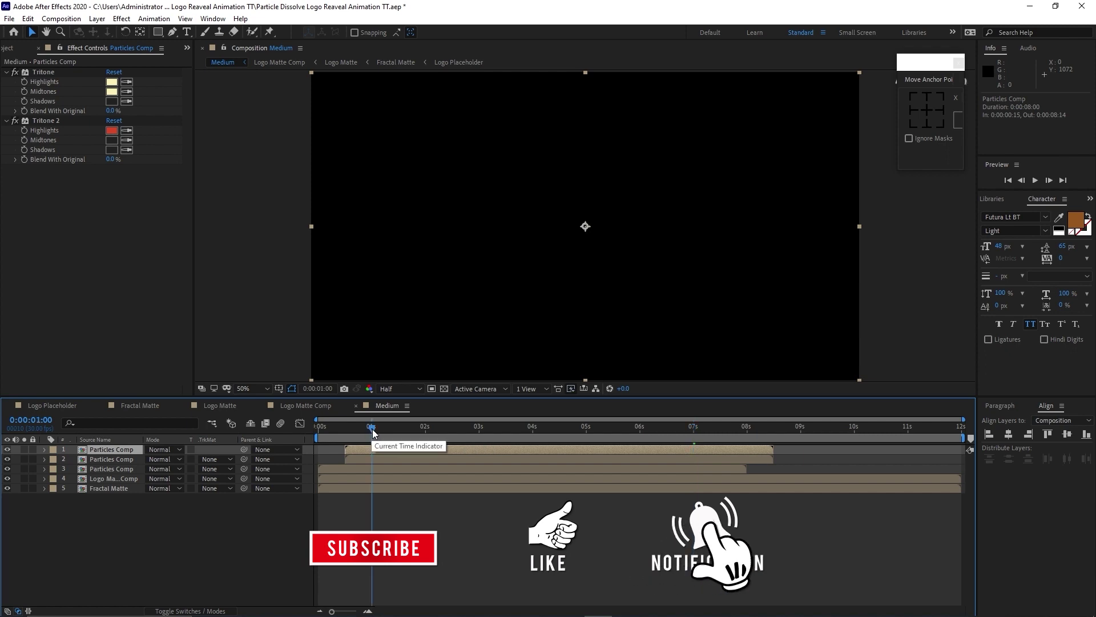
key("bracketleft")
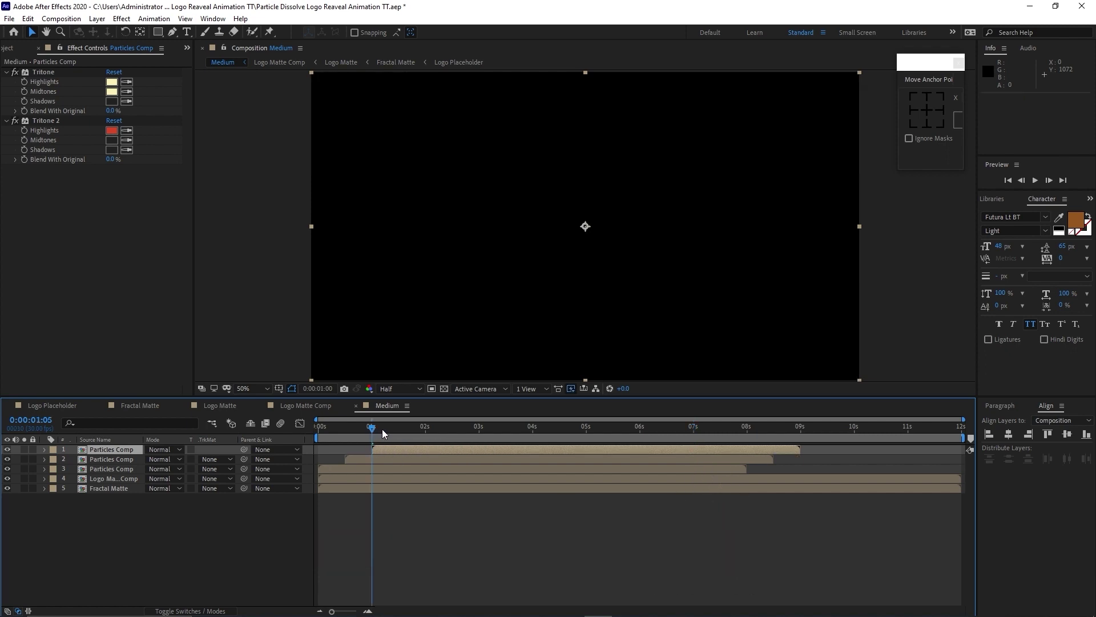
left_click_drag(382, 429, 716, 417)
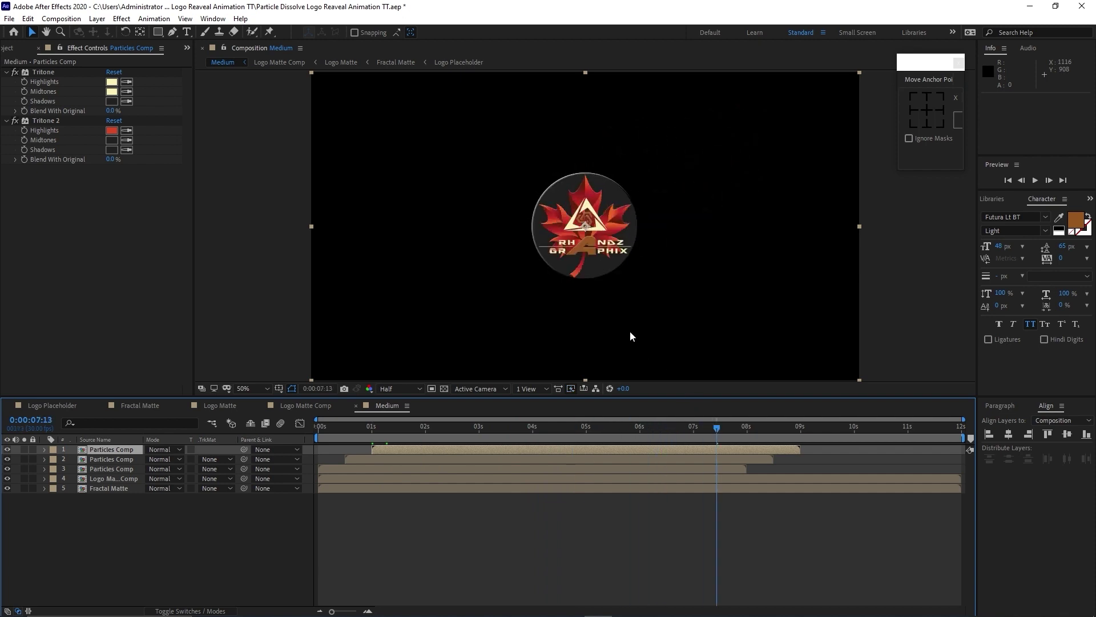
left_click(127, 131)
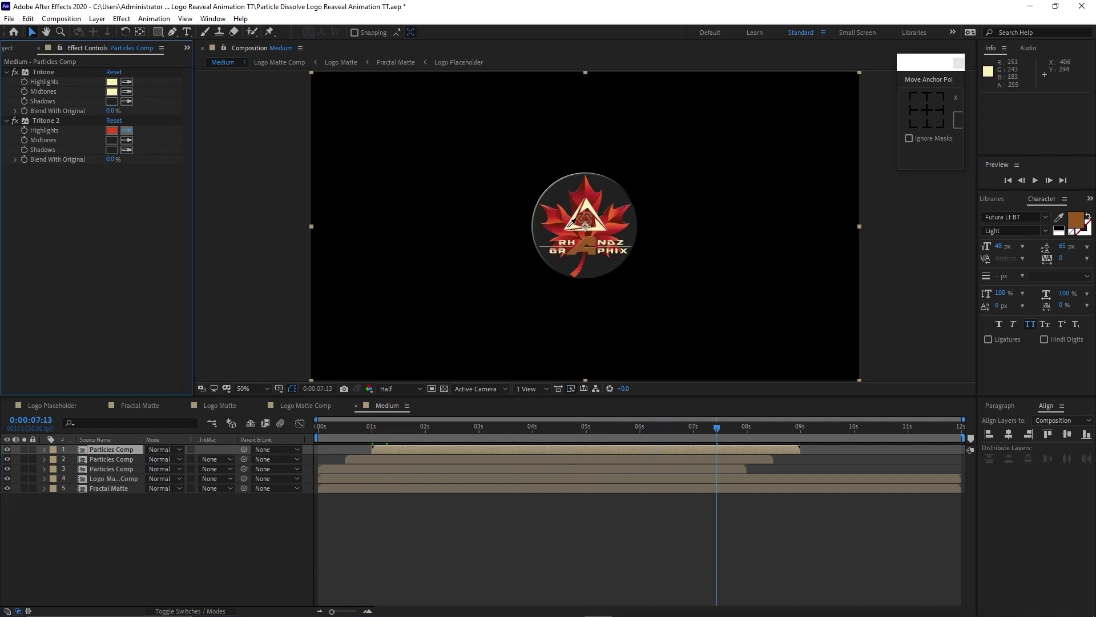
key("Escape")
- Trim Logo Matte Comp and Fractal Matte to start at 1 second
left_click(524, 543)
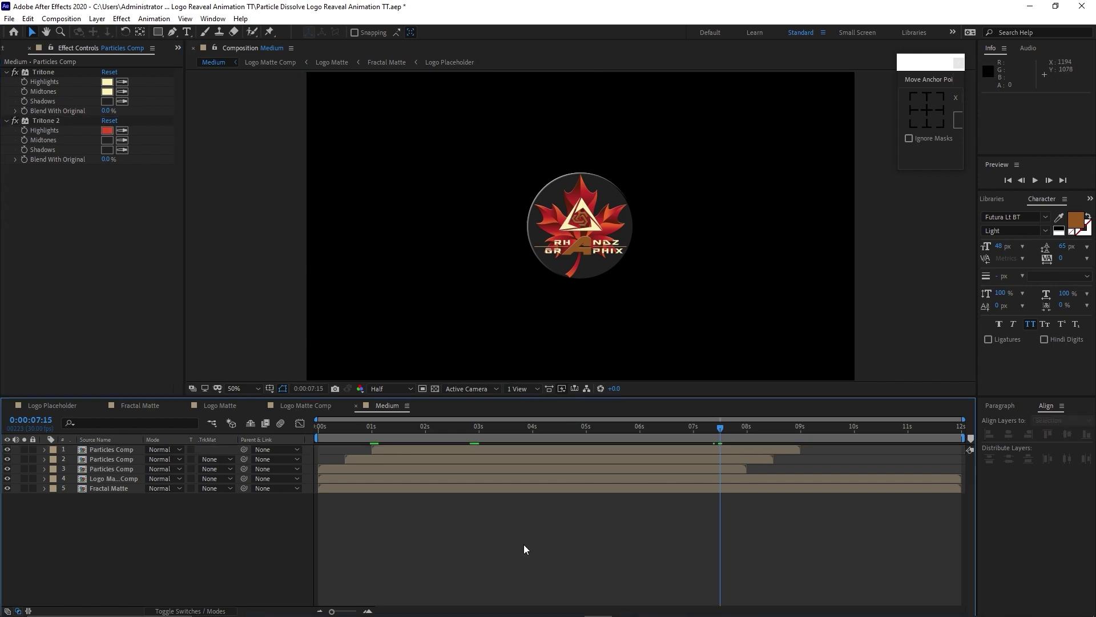
left_click(369, 429)
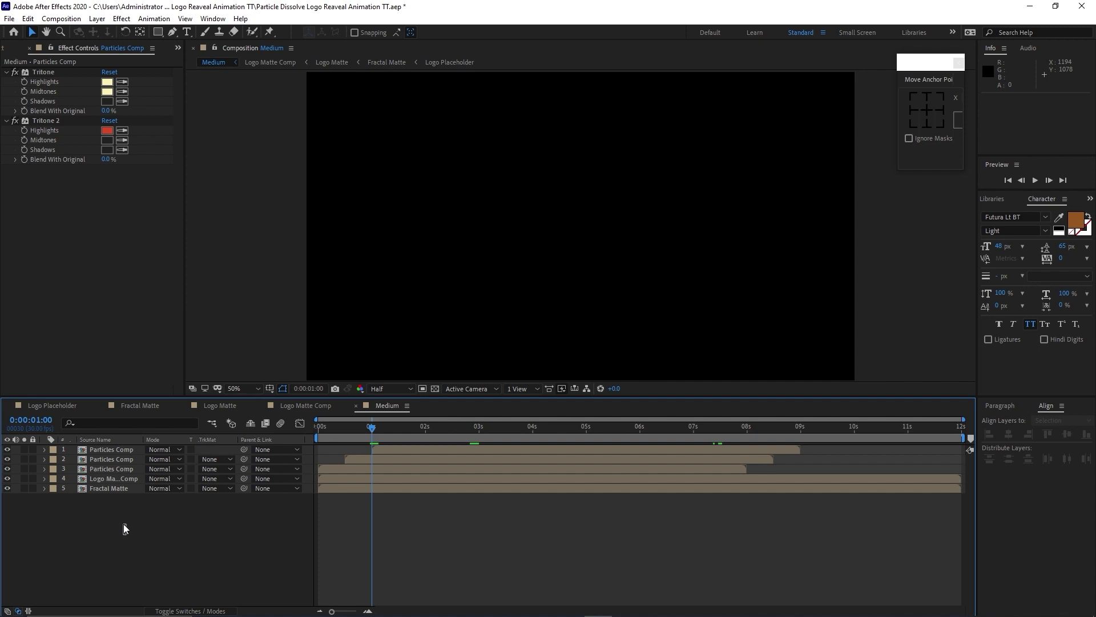
left_click_drag(123, 523, 114, 482)
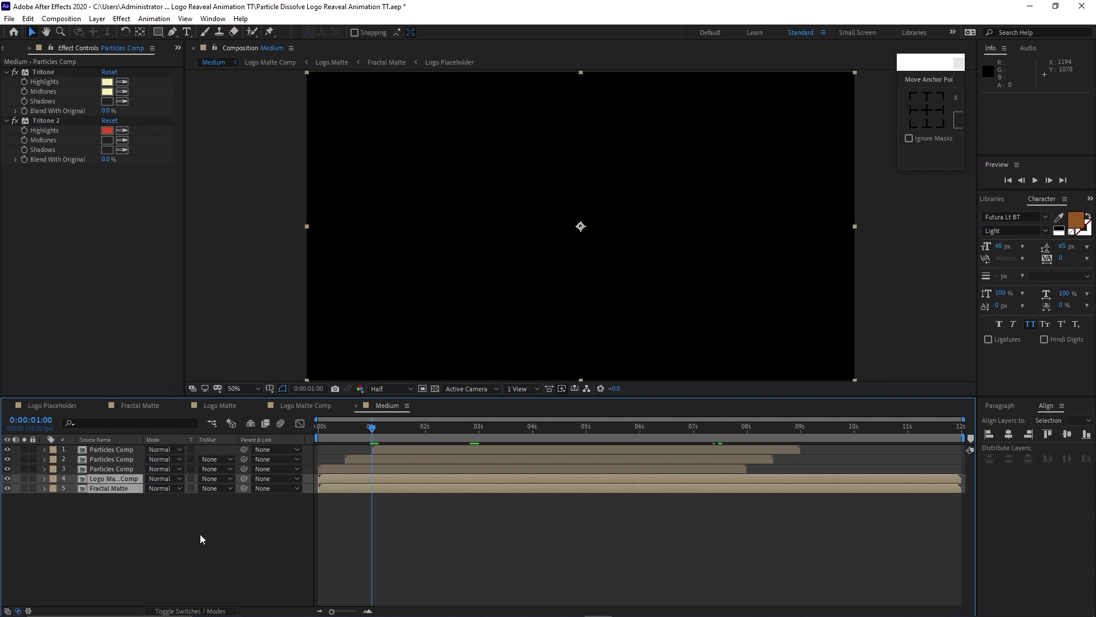
key("bracketleft")
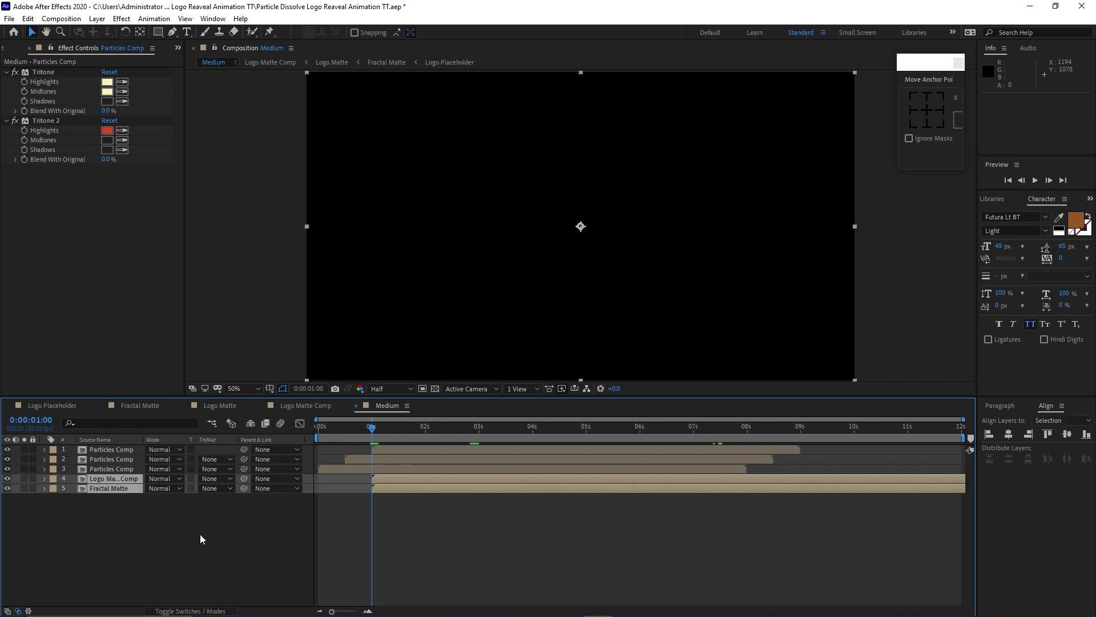
- Create a 1920×1080, 12-second composition named Main and place Medium in it
left_click(61, 18)
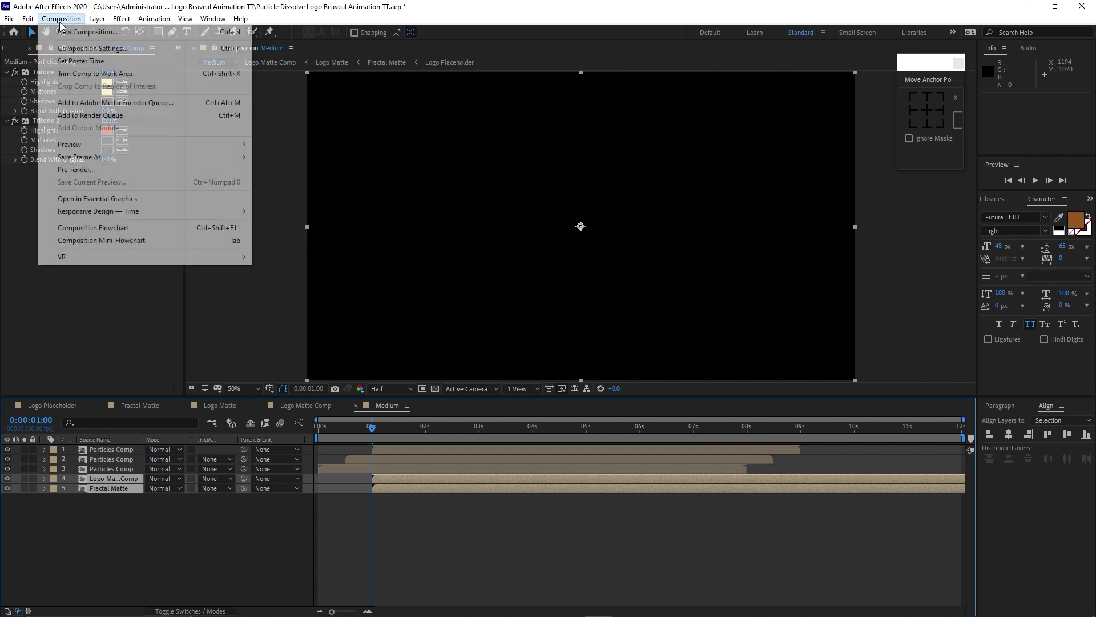
left_click(65, 32)
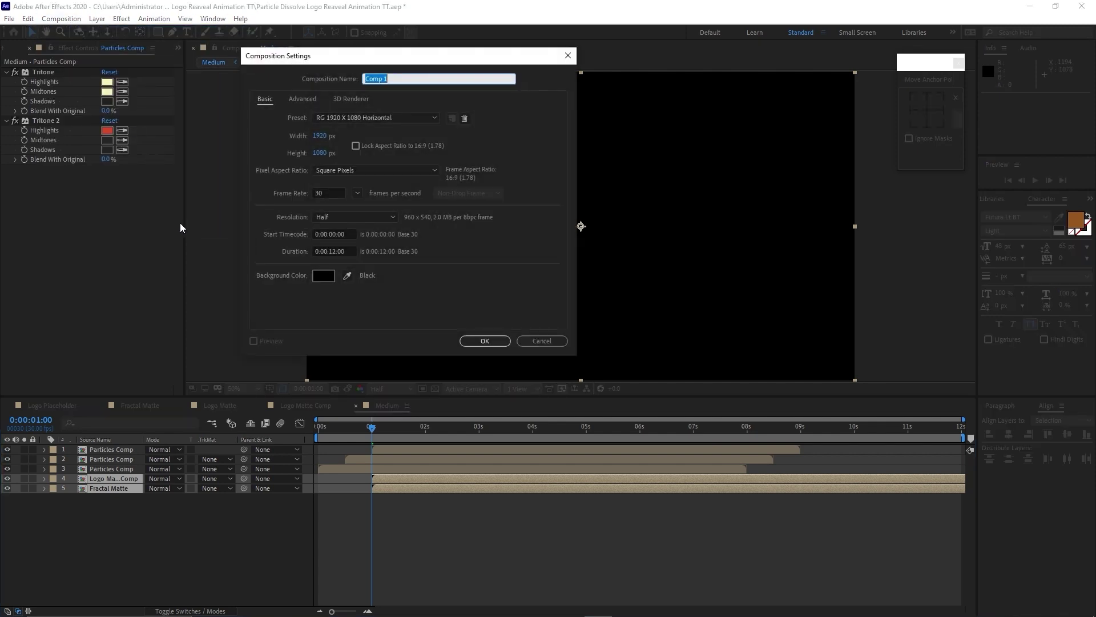
type("Main")
left_click(474, 343)
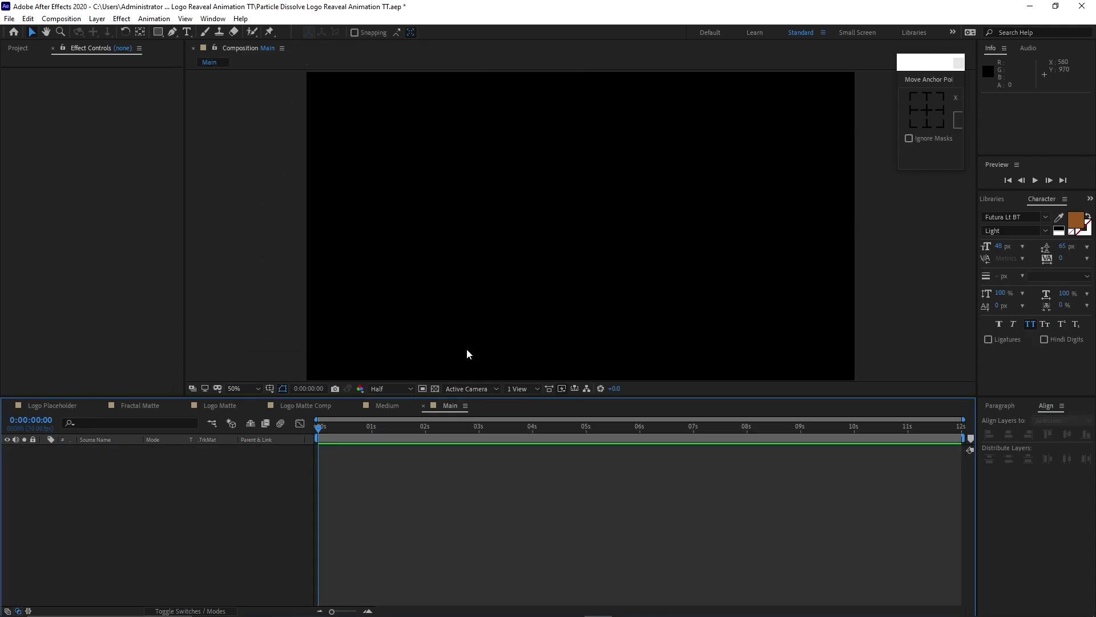
left_click(29, 46)
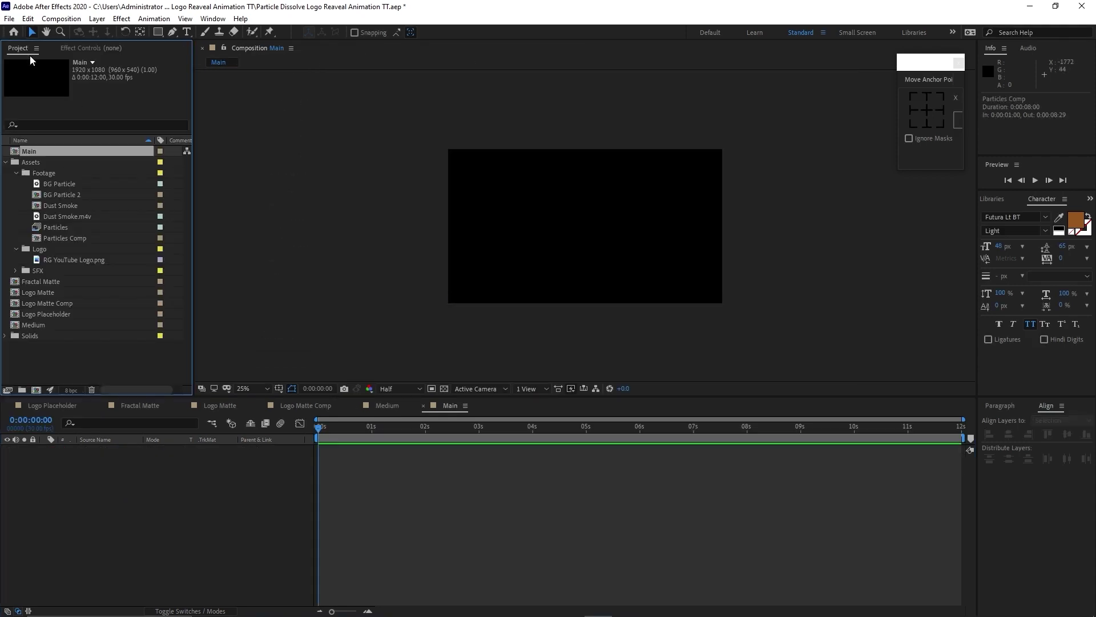
left_click_drag(59, 325, 88, 499)
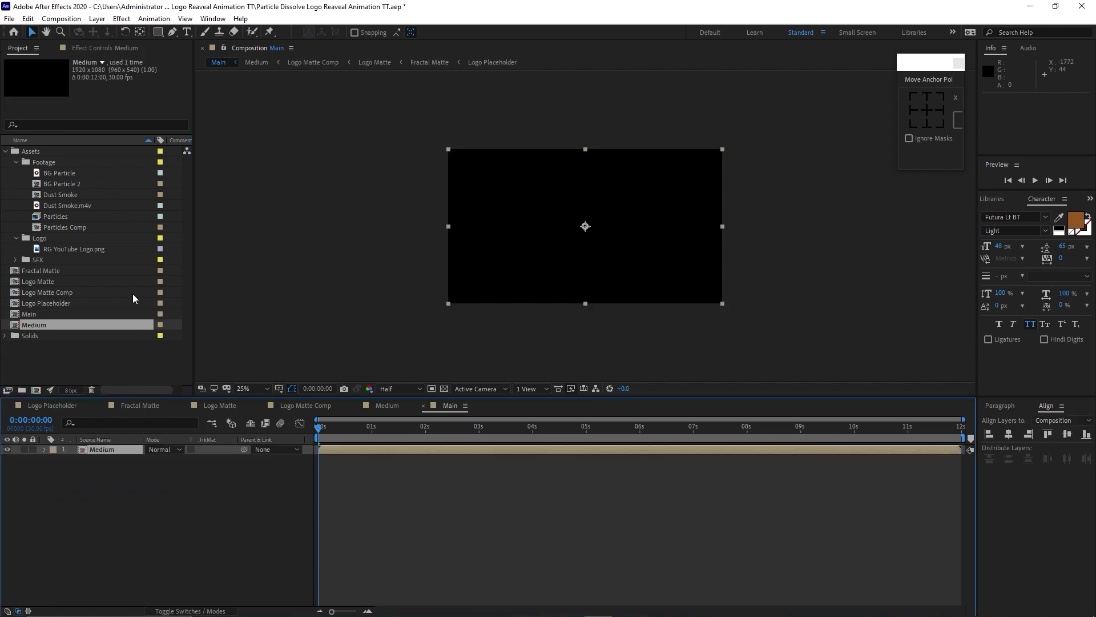
left_click(97, 19)
- Create a solid named BG and move it below the Medium layer
mouse_move(118, 34)
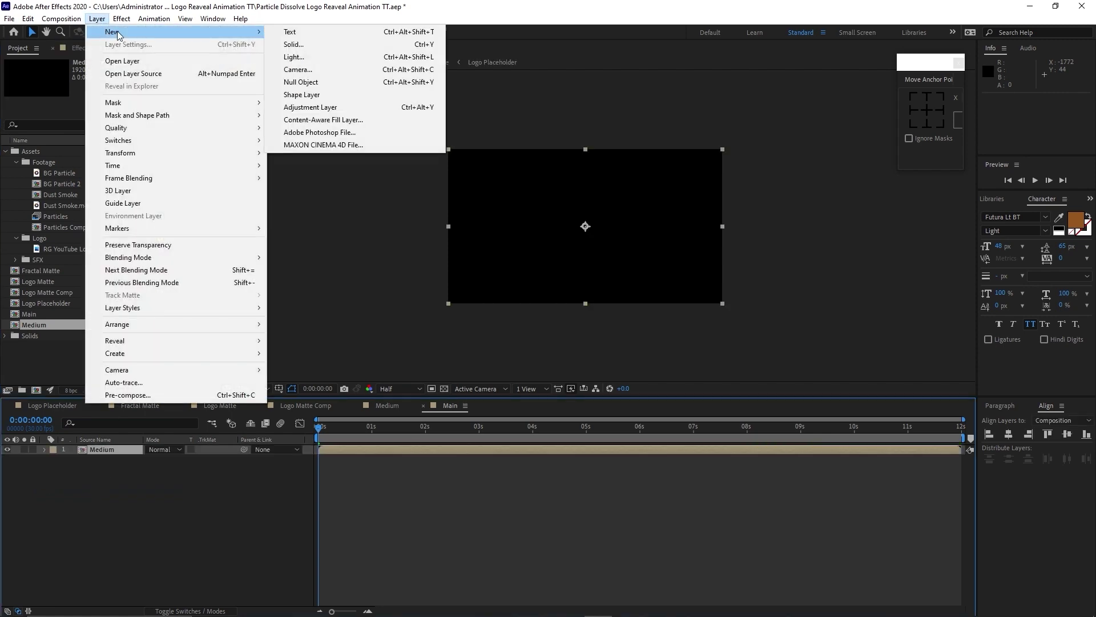
left_click(282, 44)
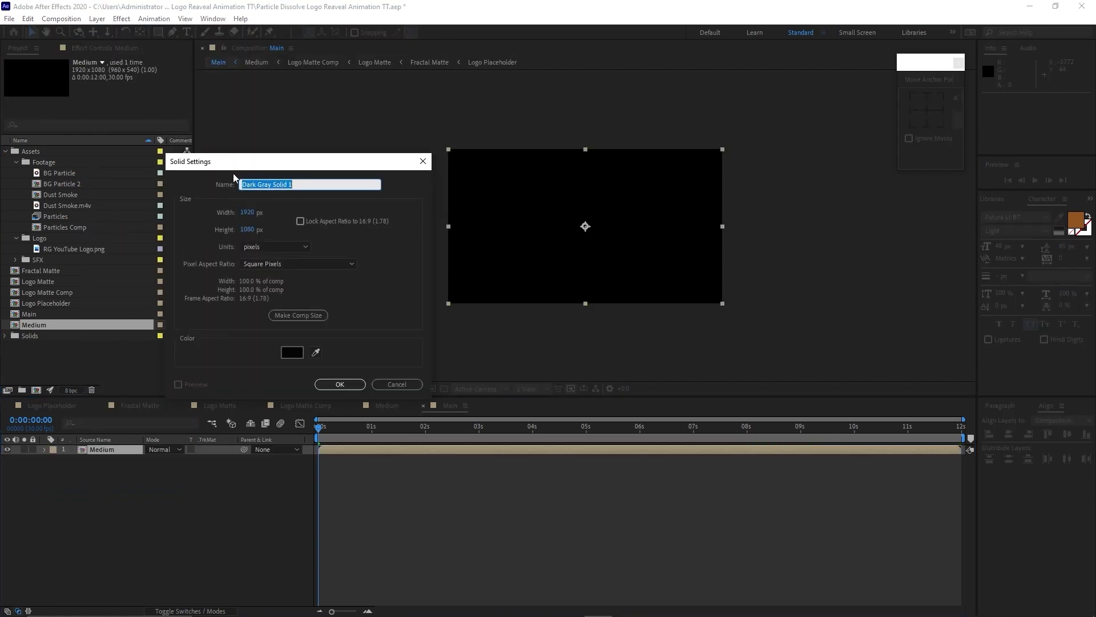
type("BD")
left_click(337, 381)
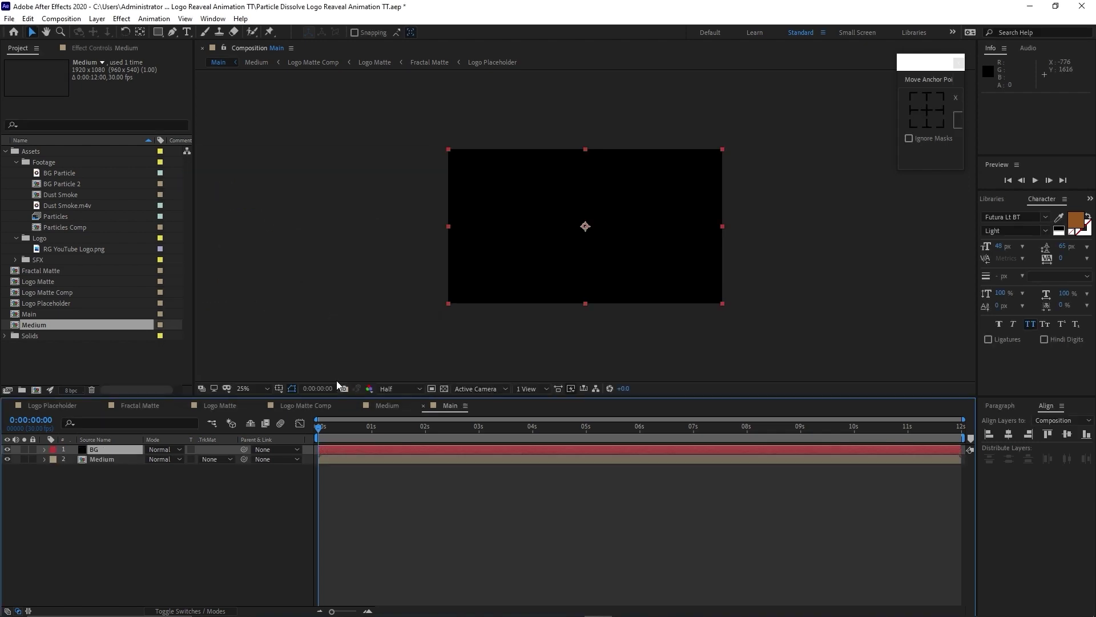
left_click_drag(116, 448, 116, 464)
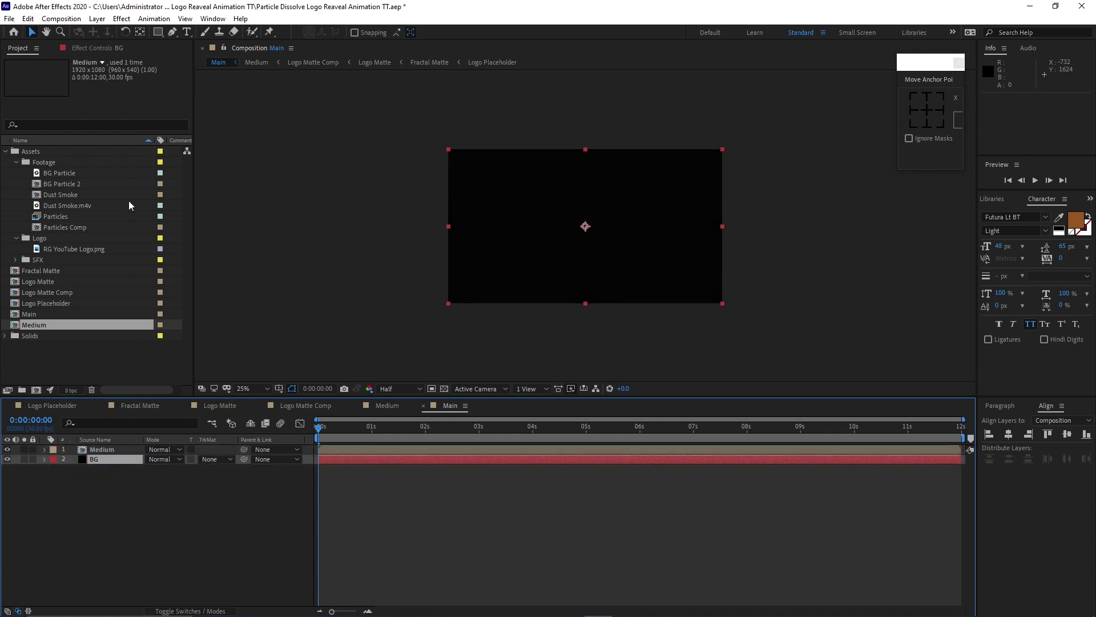
- Give BG a Radial Gradient Ramp with swapped colours and start colour 1C1C1C
left_click(122, 19)
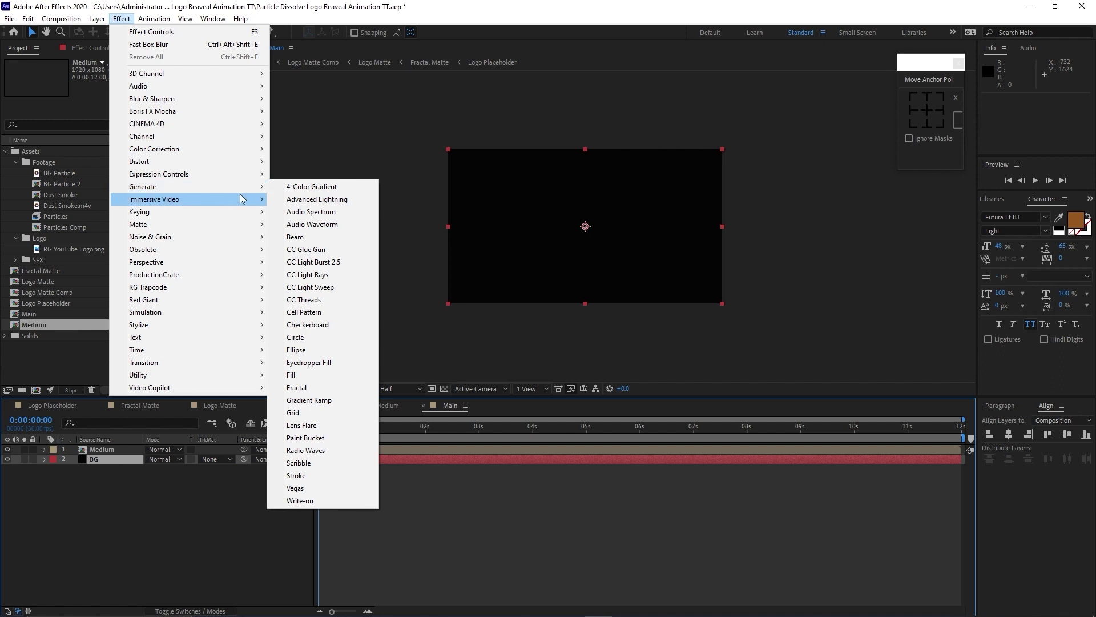
left_click(314, 400)
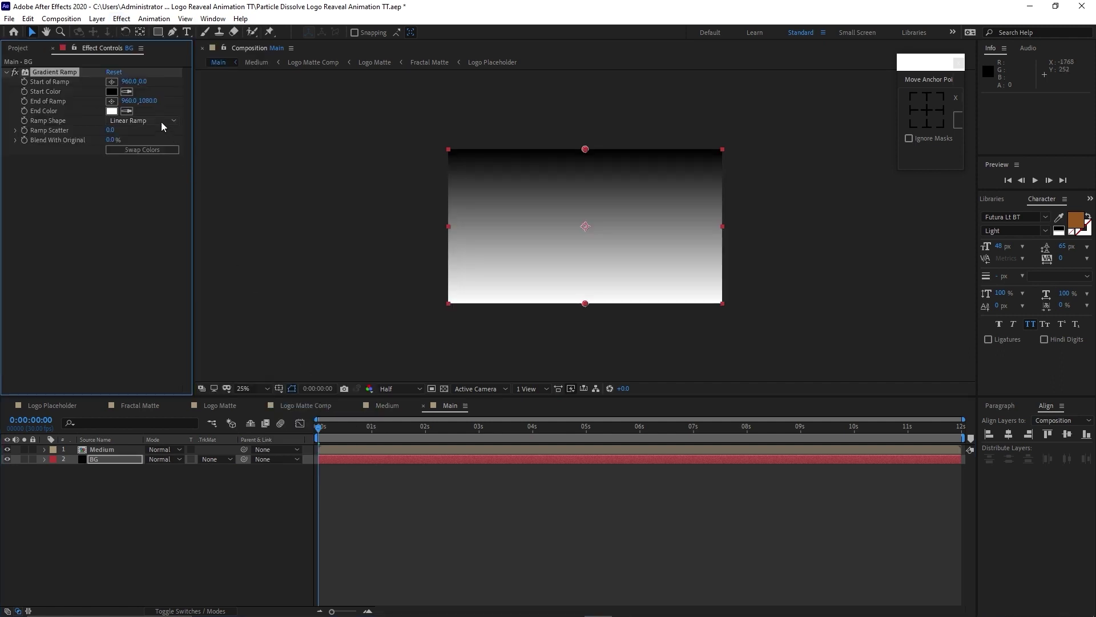
left_click(160, 121)
left_click(159, 146)
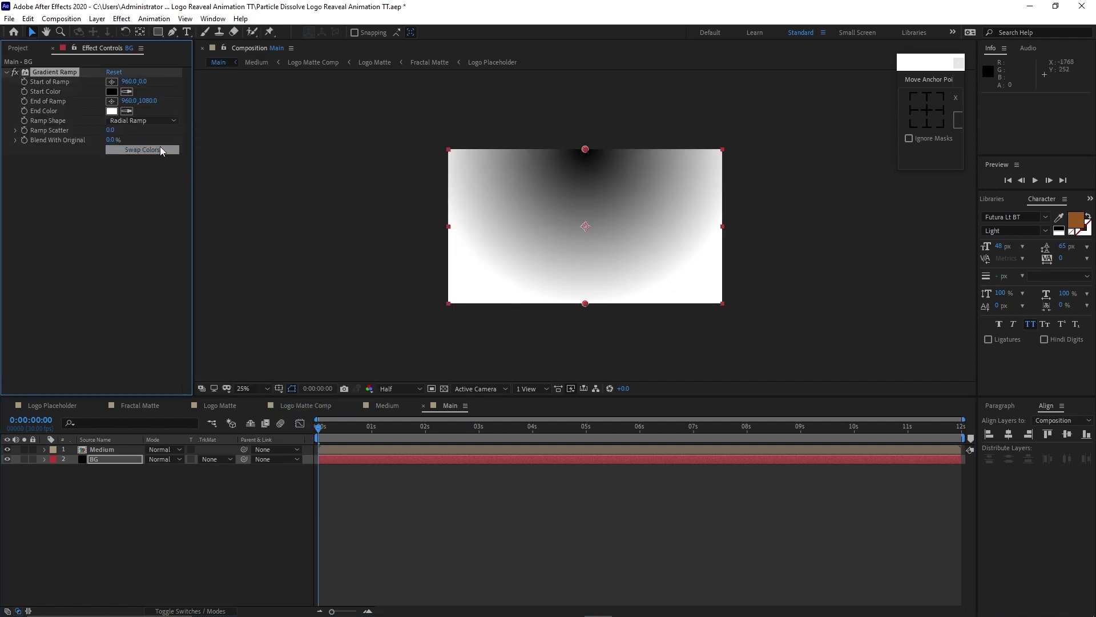
left_click(158, 150)
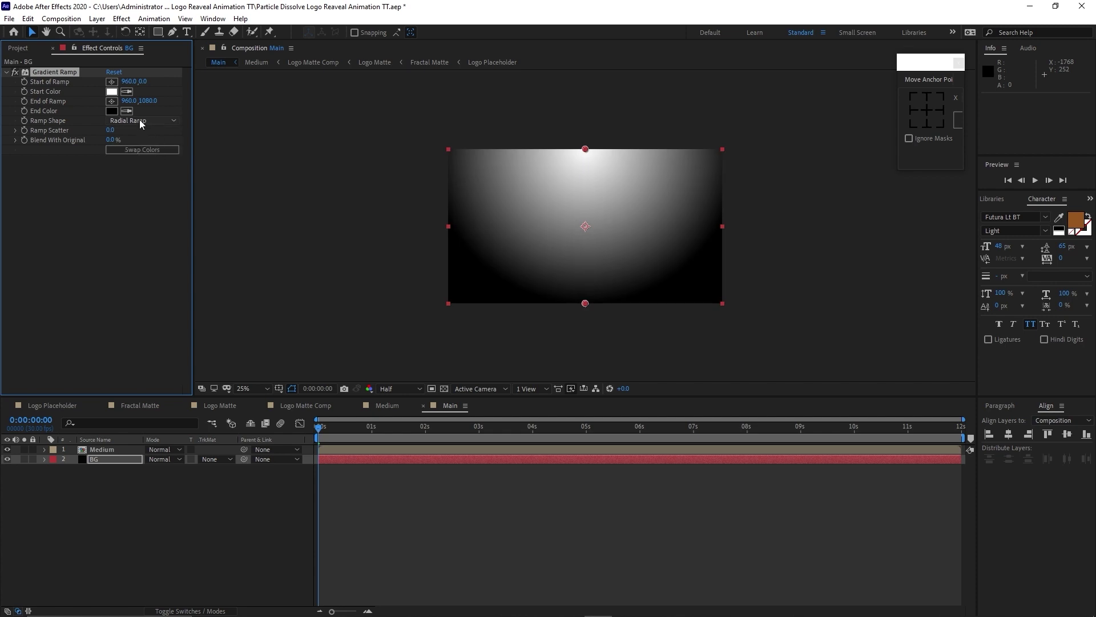
left_click(112, 92)
type("1")
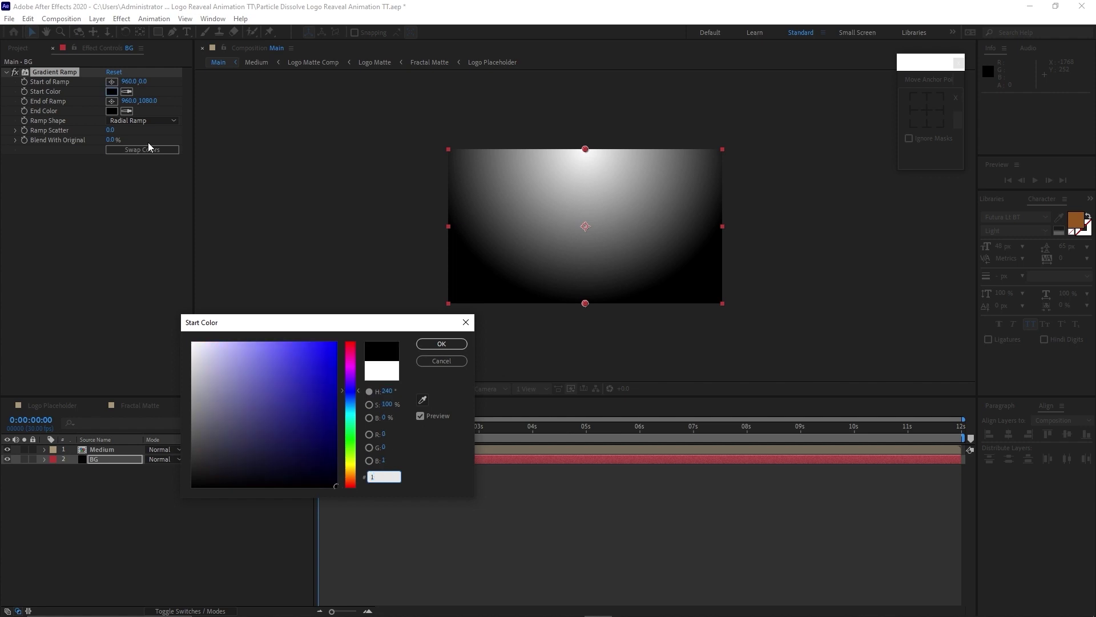
type("C1C1C")
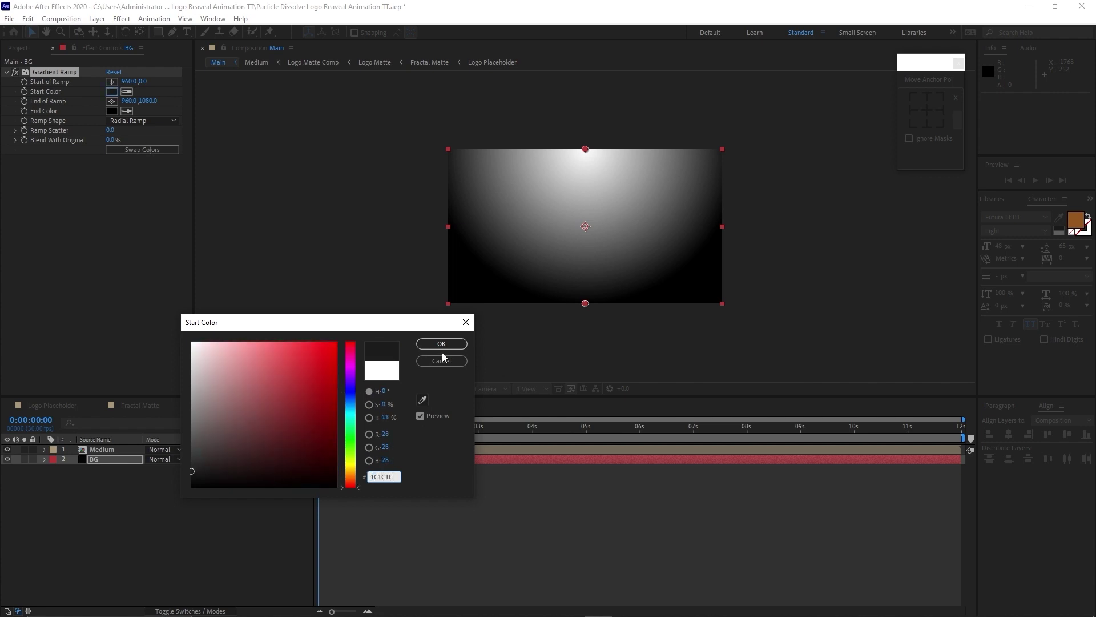
left_click(441, 344)
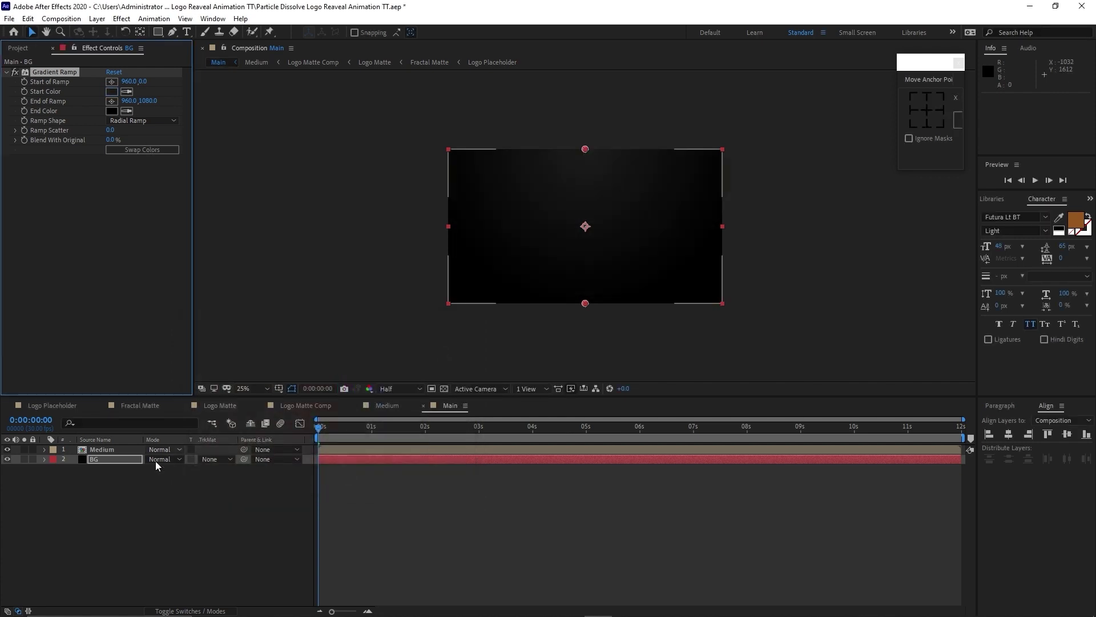
left_click(119, 451)
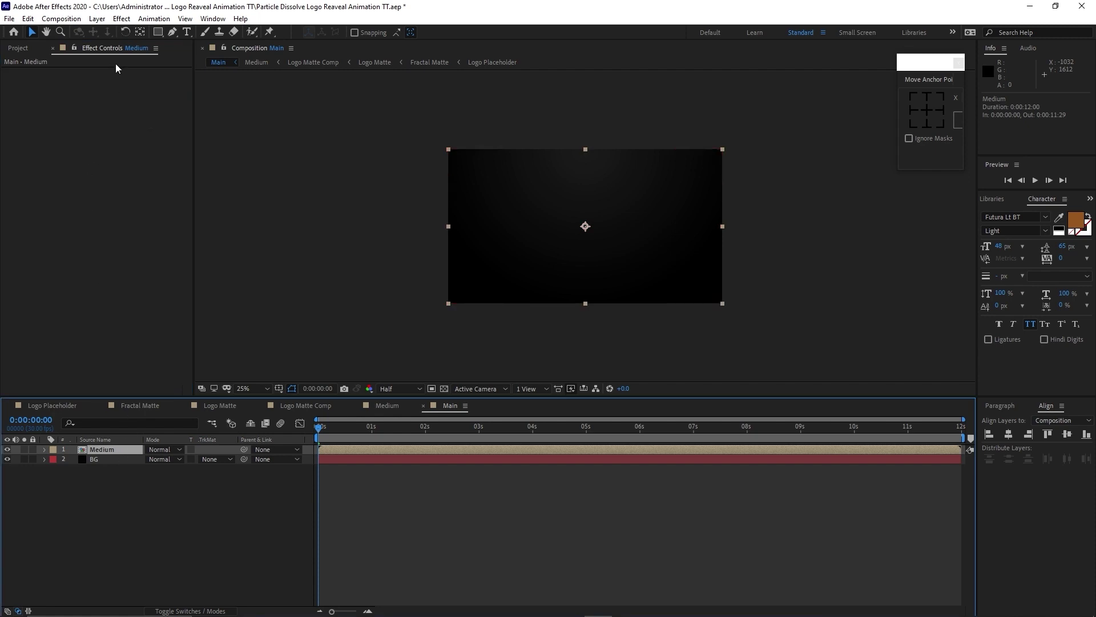
- Apply CC Burn Film to Medium, keyframing Burn from 0 at 9 seconds to 73 at the end
left_click(121, 18)
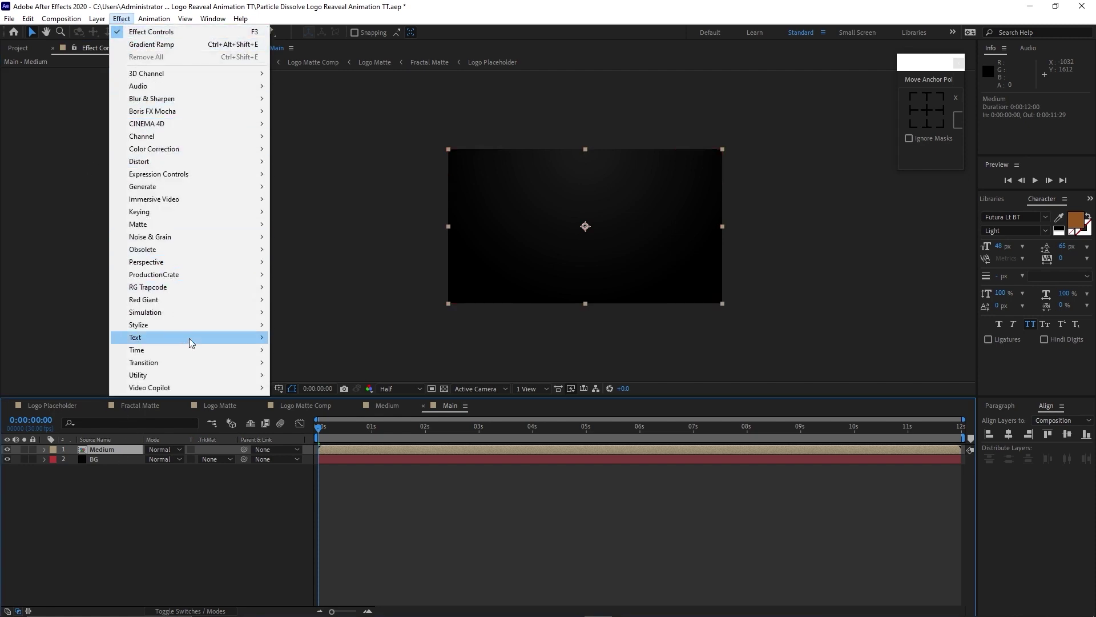
mouse_move(211, 323)
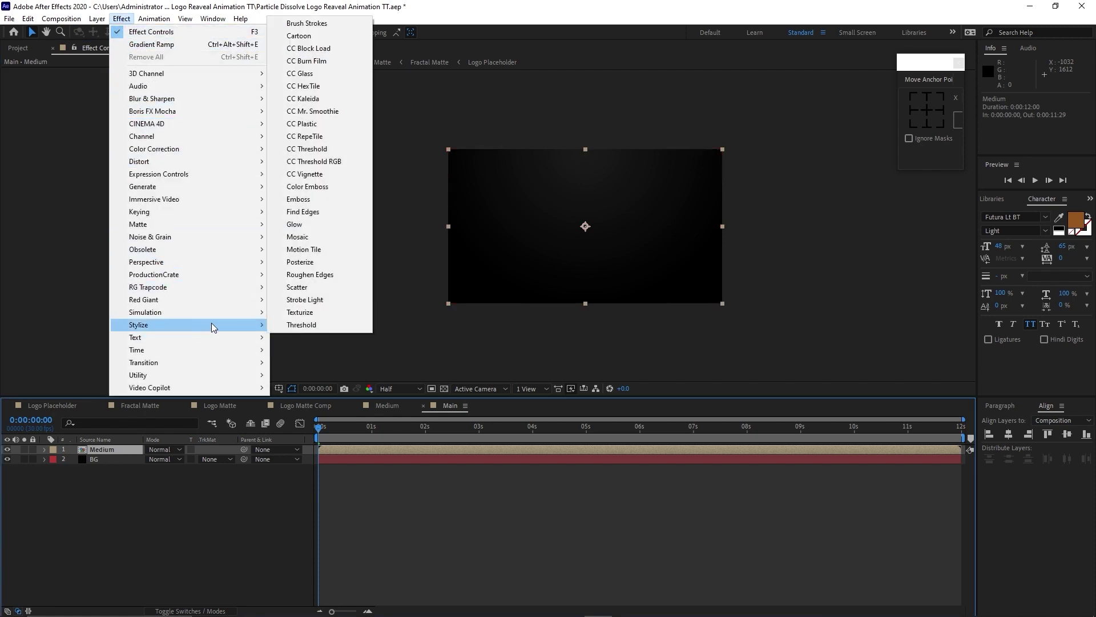
left_click(292, 61)
left_click_drag(319, 429, 800, 423)
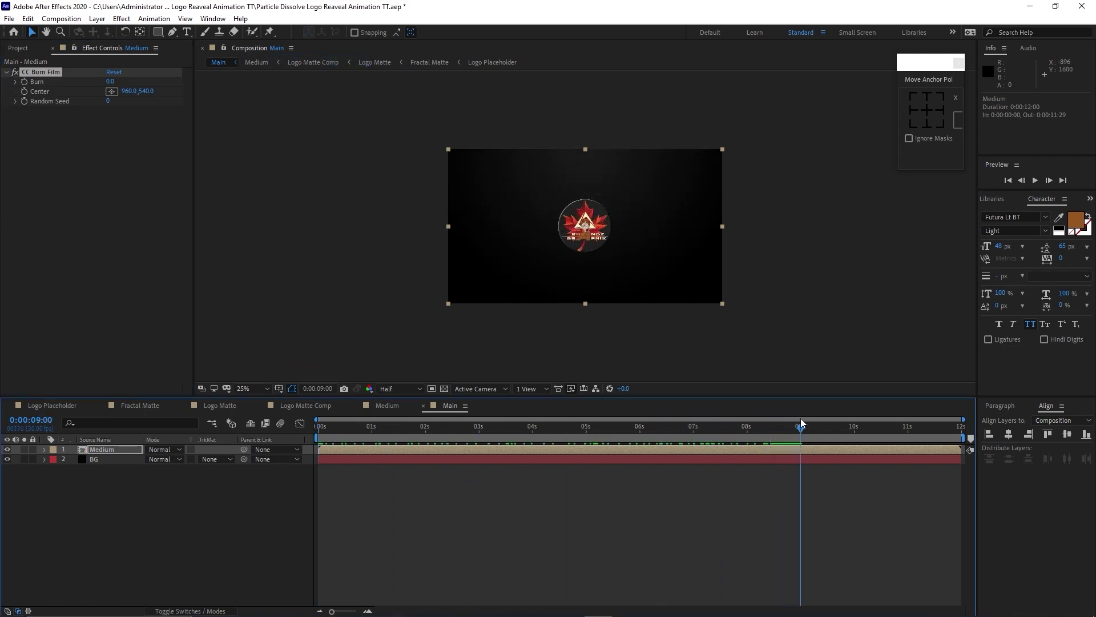
left_click(26, 83)
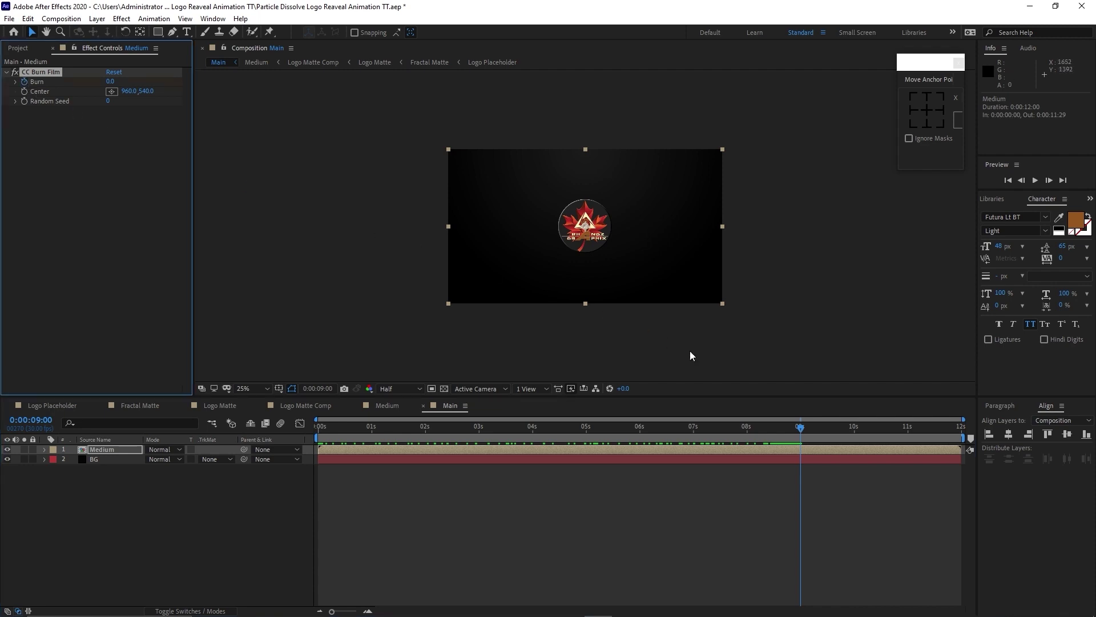
left_click_drag(801, 435, 963, 415)
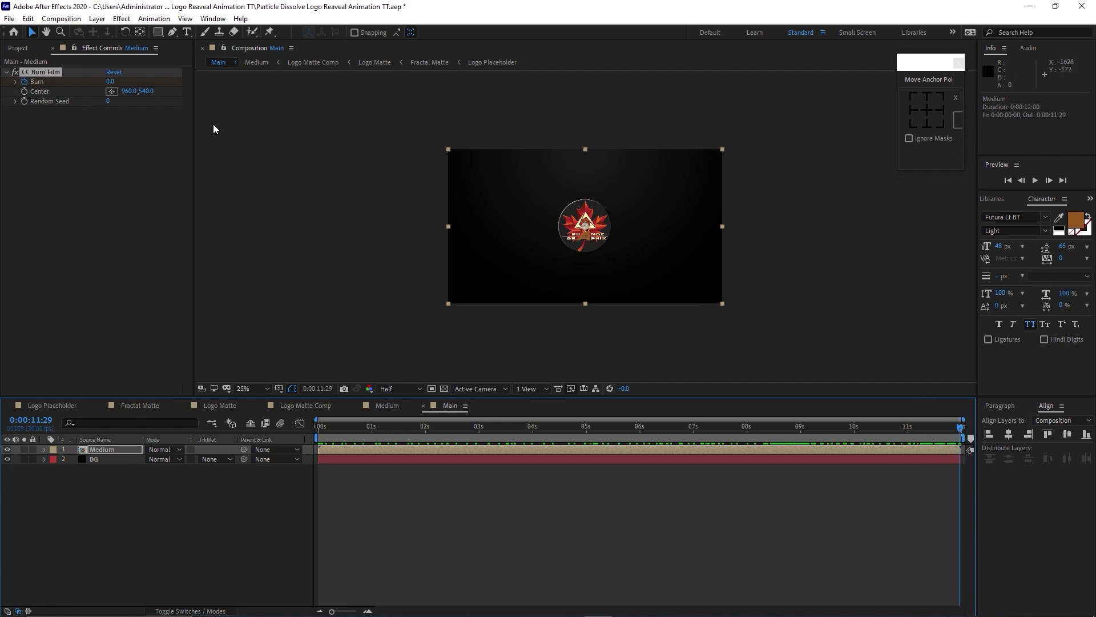
left_click_drag(111, 82, 160, 86)
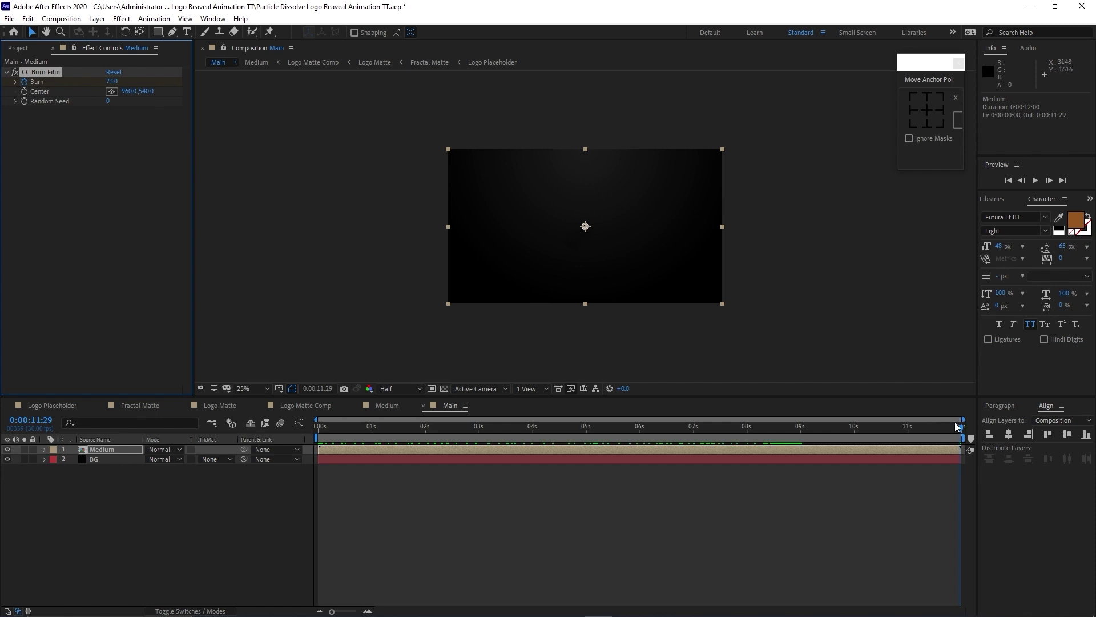
left_click_drag(960, 427, 654, 435)
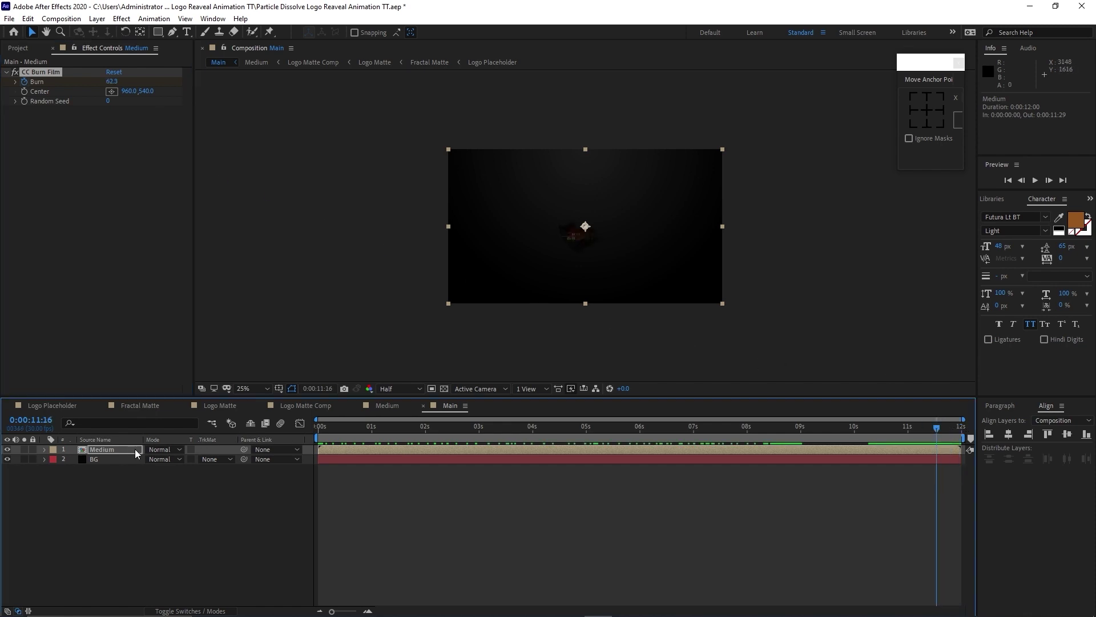
- Place BG Particle 2 above BG in Main and set its blend mode to Add
left_click(18, 48)
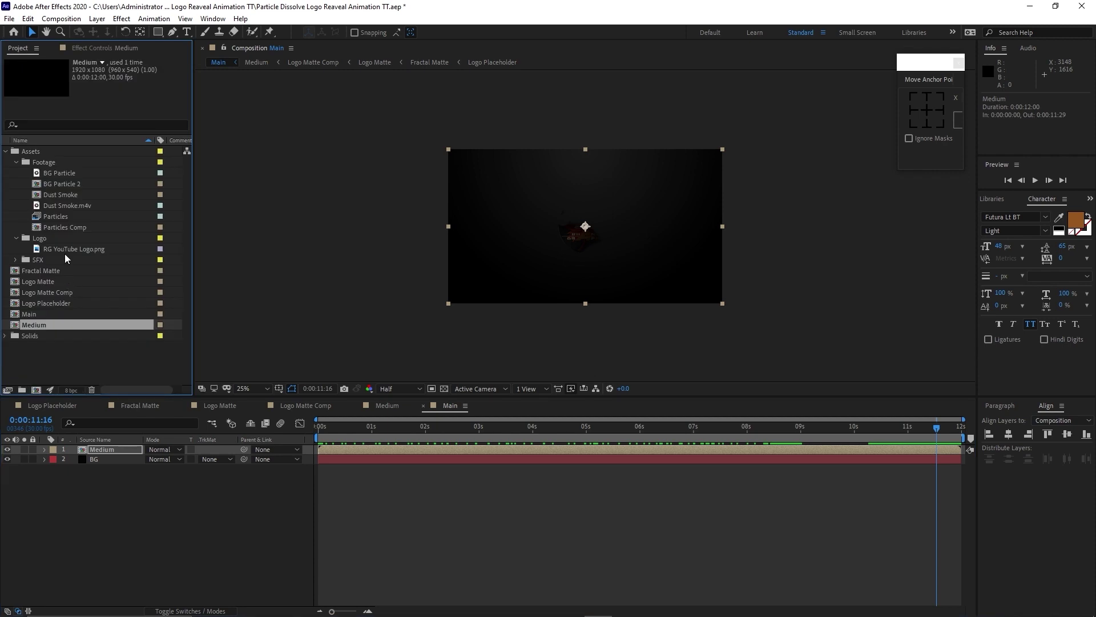
left_click_drag(62, 183, 112, 454)
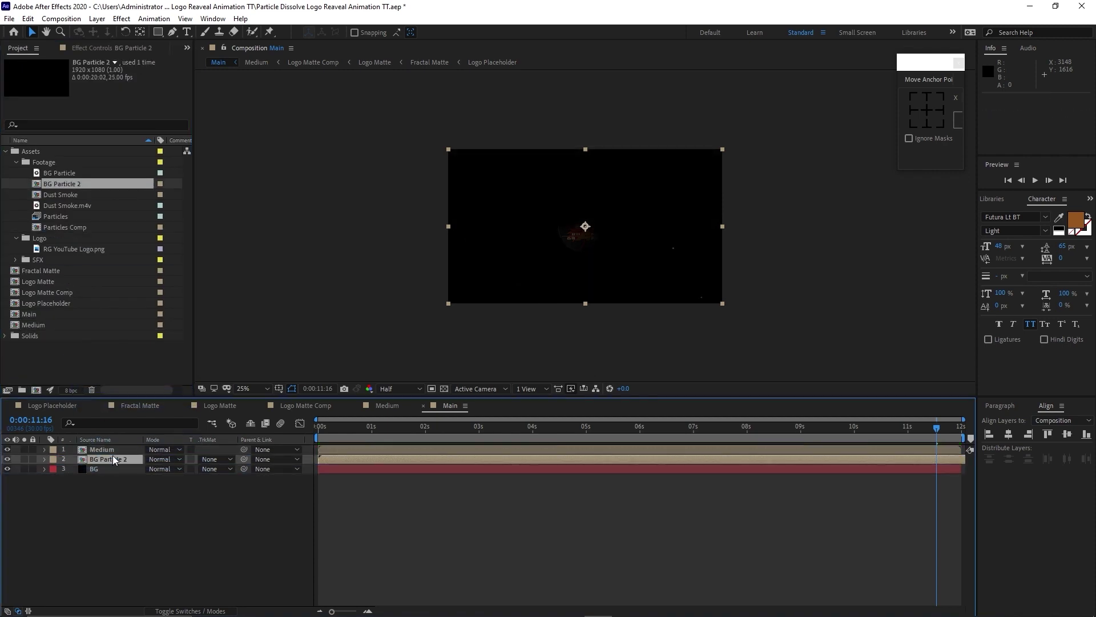
left_click(178, 459)
left_click(200, 236)
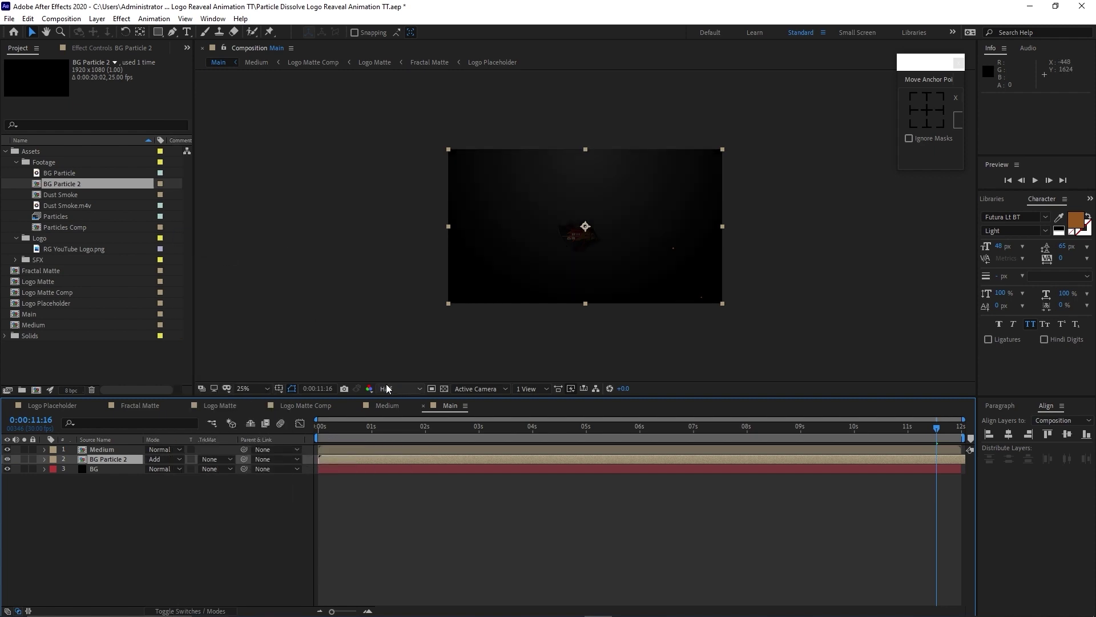
left_click_drag(409, 427, 461, 426)
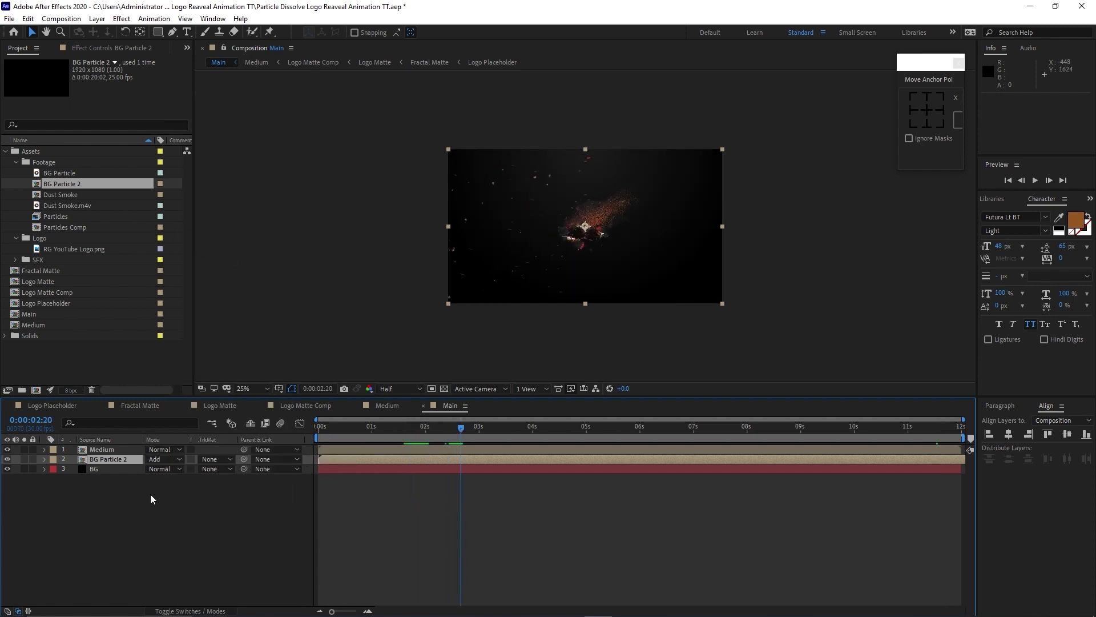
- Duplicate the Medium layer and flip the copy vertically
left_click(125, 450)
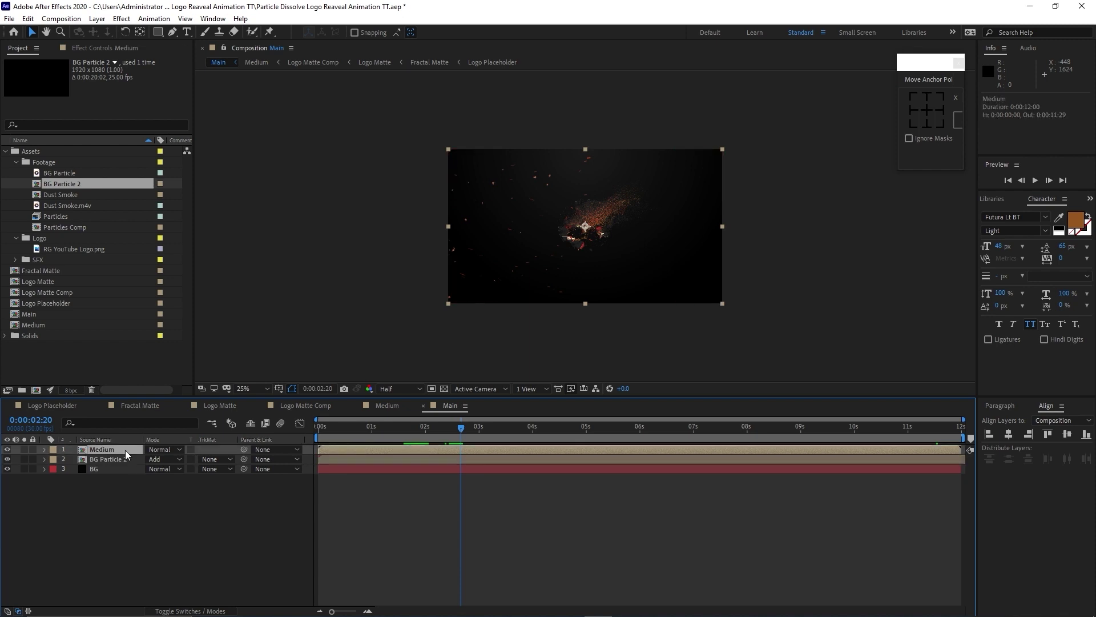
left_click(27, 18)
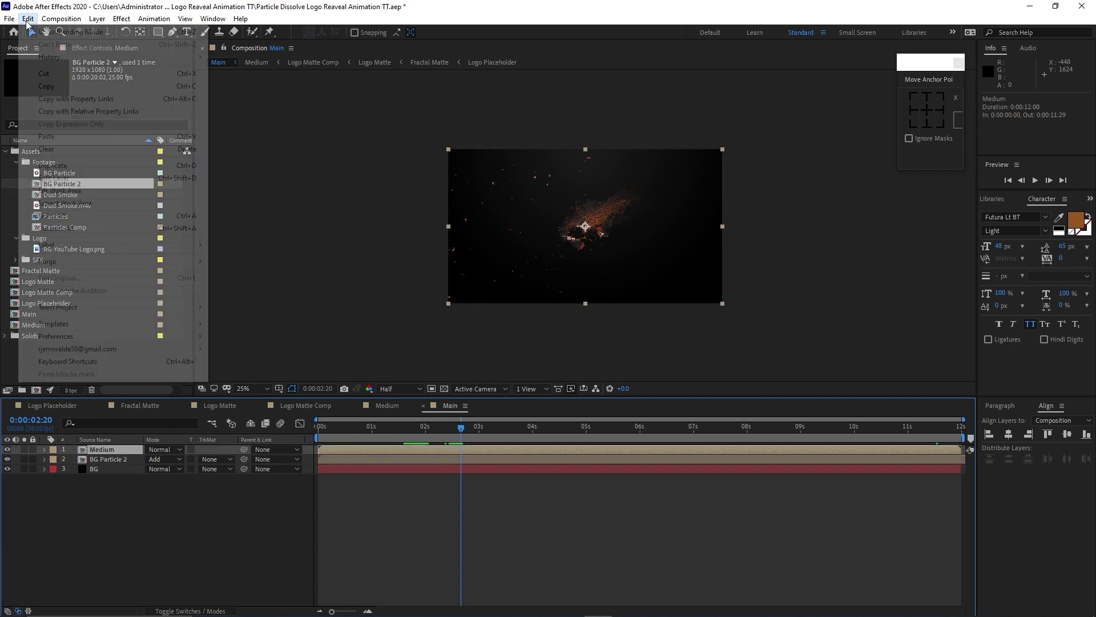
left_click(40, 165)
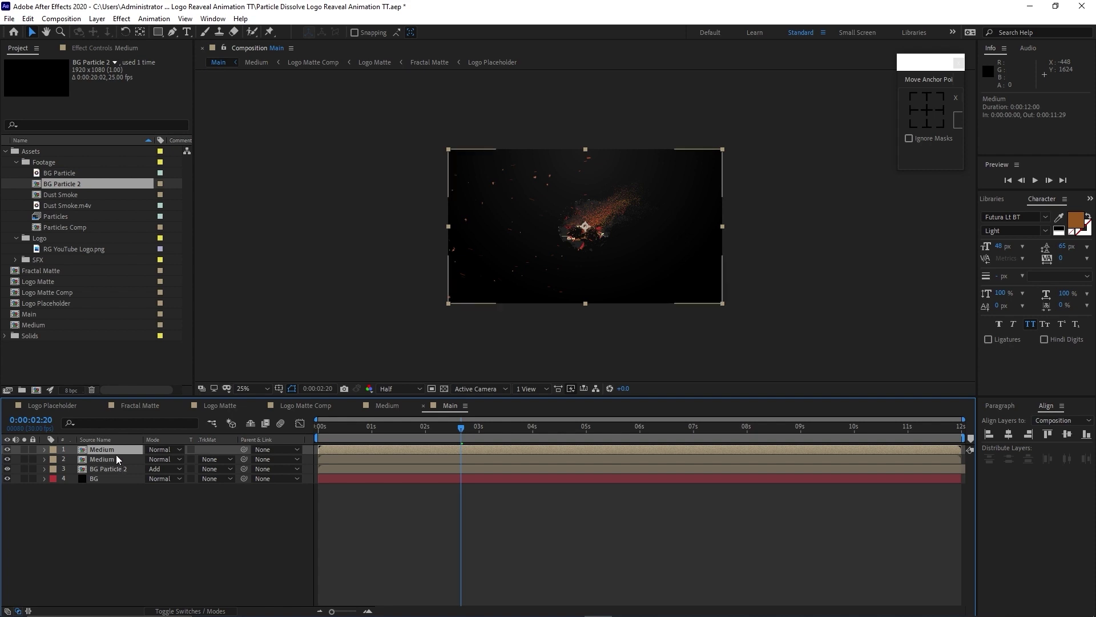
left_click(118, 458)
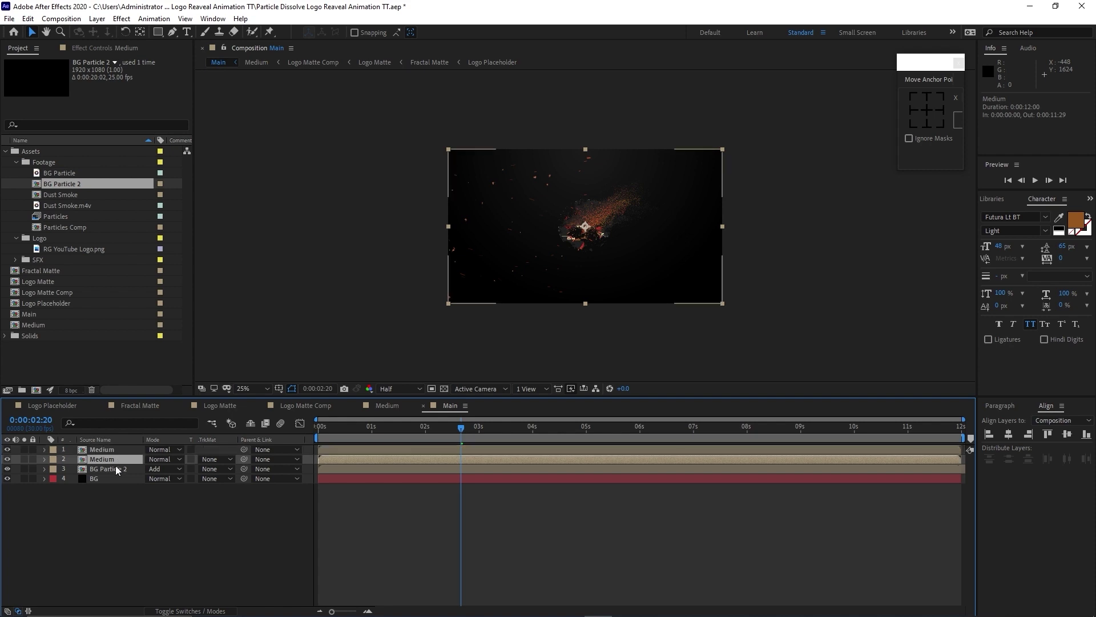
key("s")
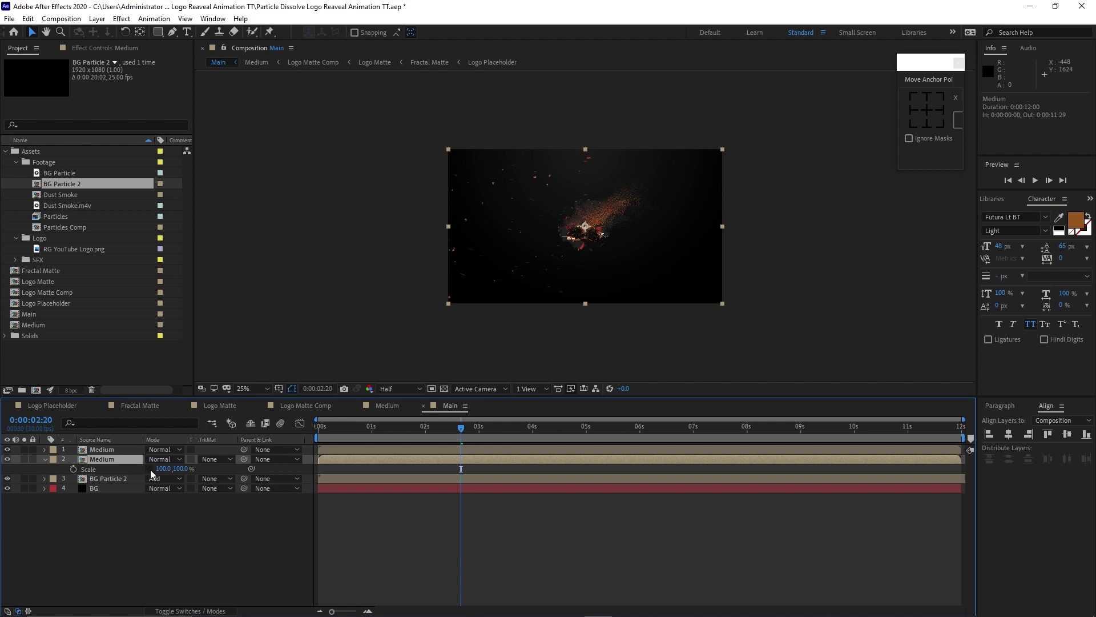
left_click(98, 22)
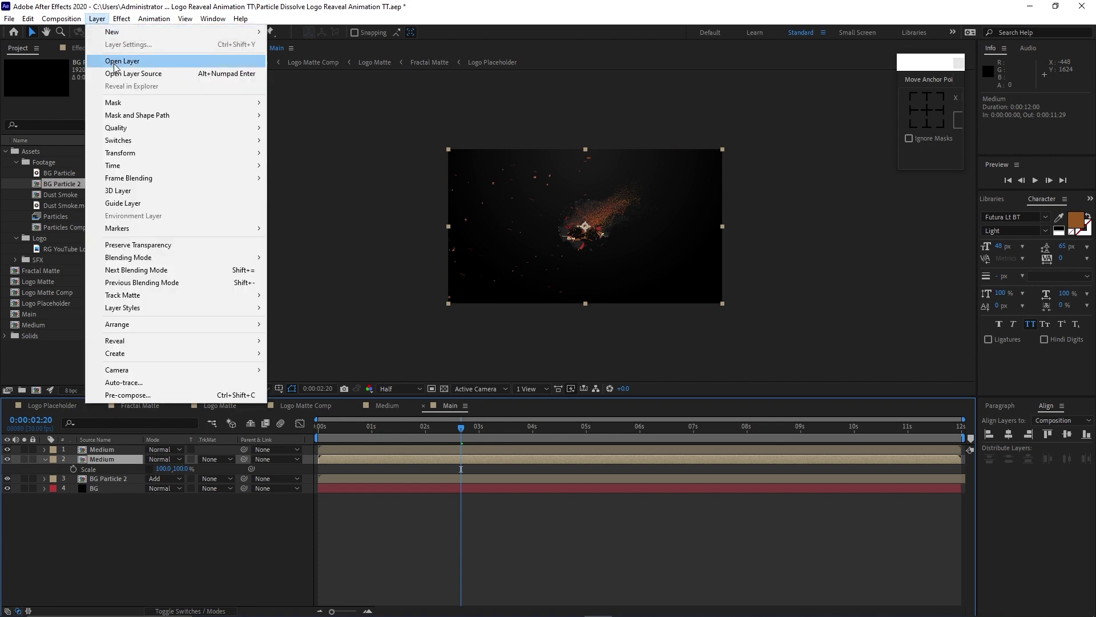
mouse_move(260, 154)
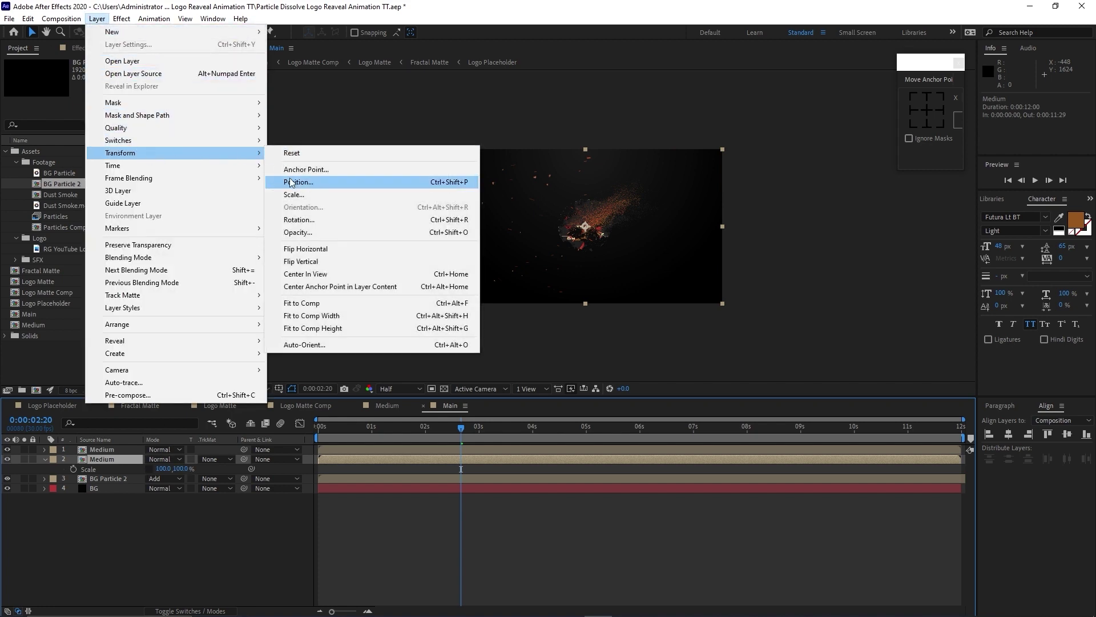
left_click(300, 261)
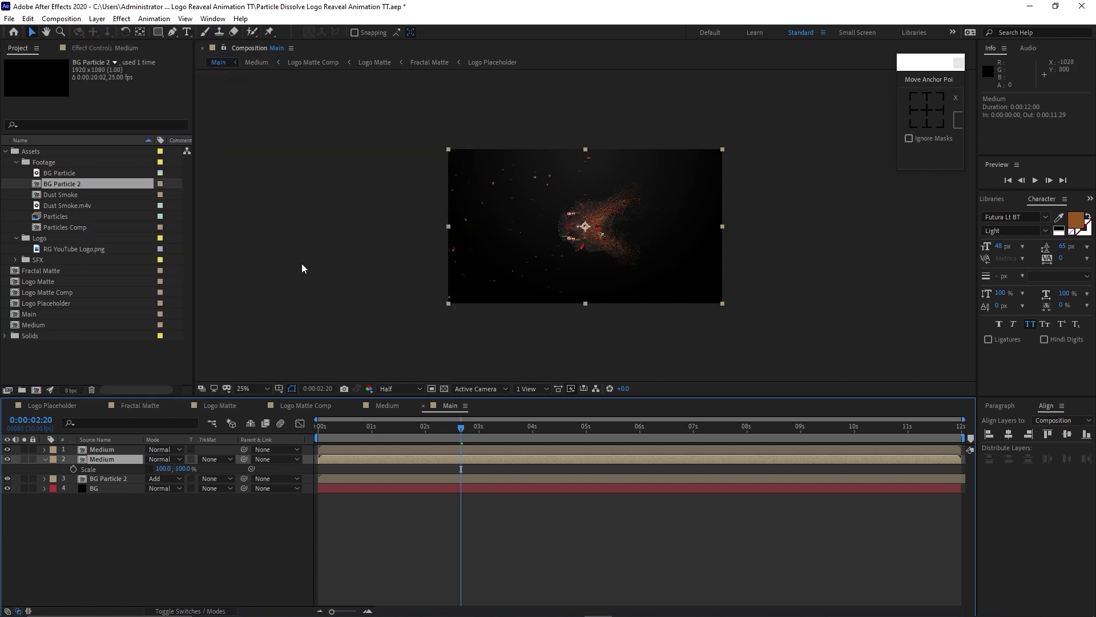
- Move the flipped copy to position 960, 860 and set its Scale Y to -9%
left_click_drag(461, 427, 665, 404)
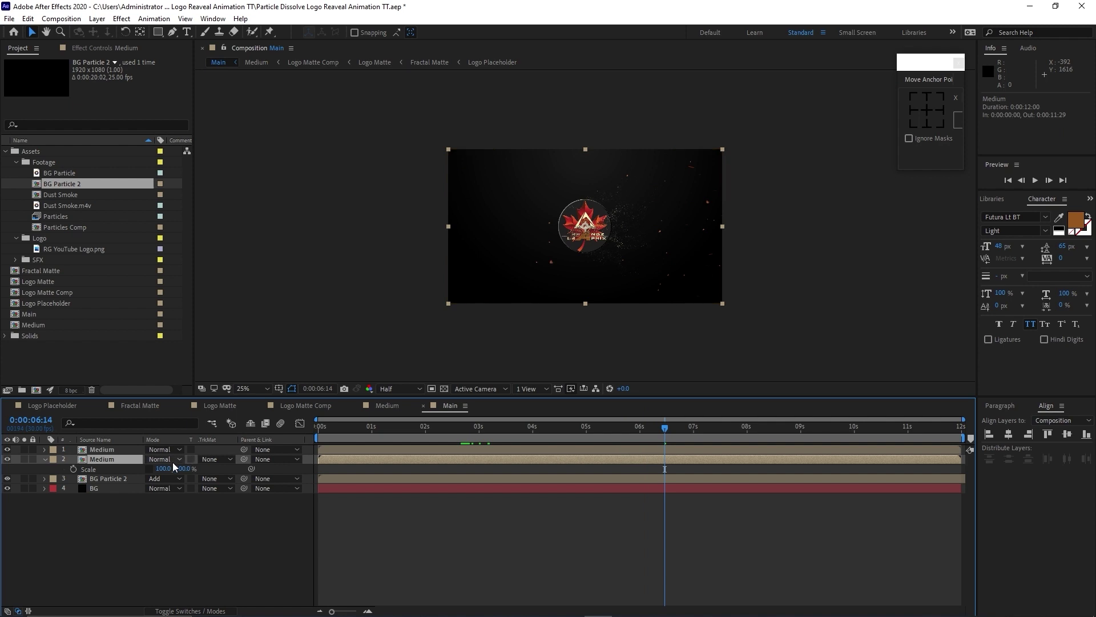
key("shift+p")
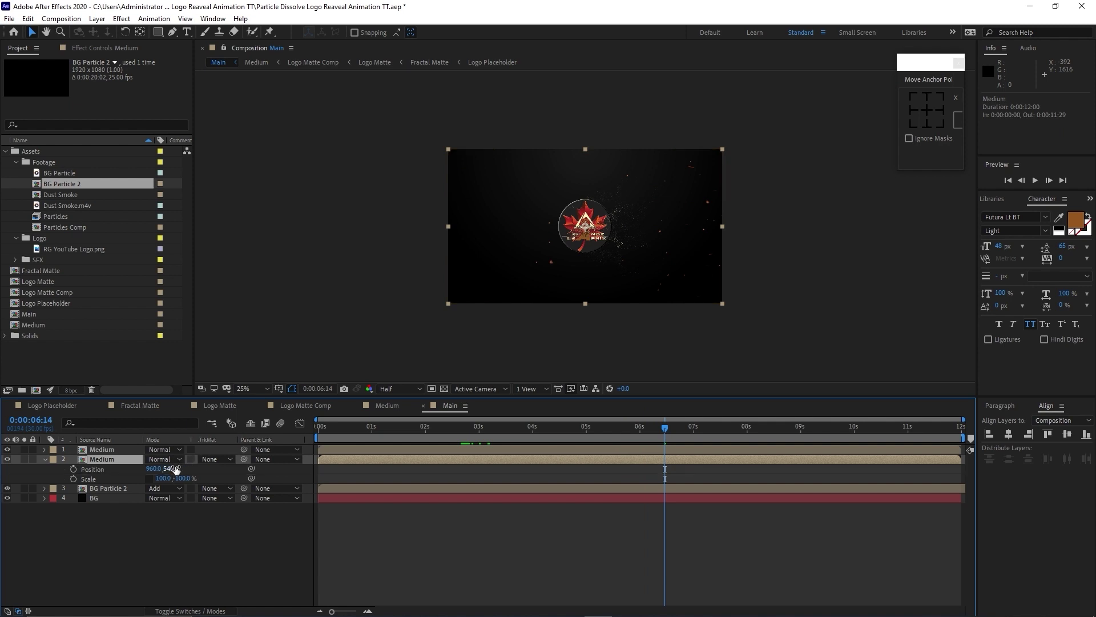
left_click_drag(170, 468, 350, 477)
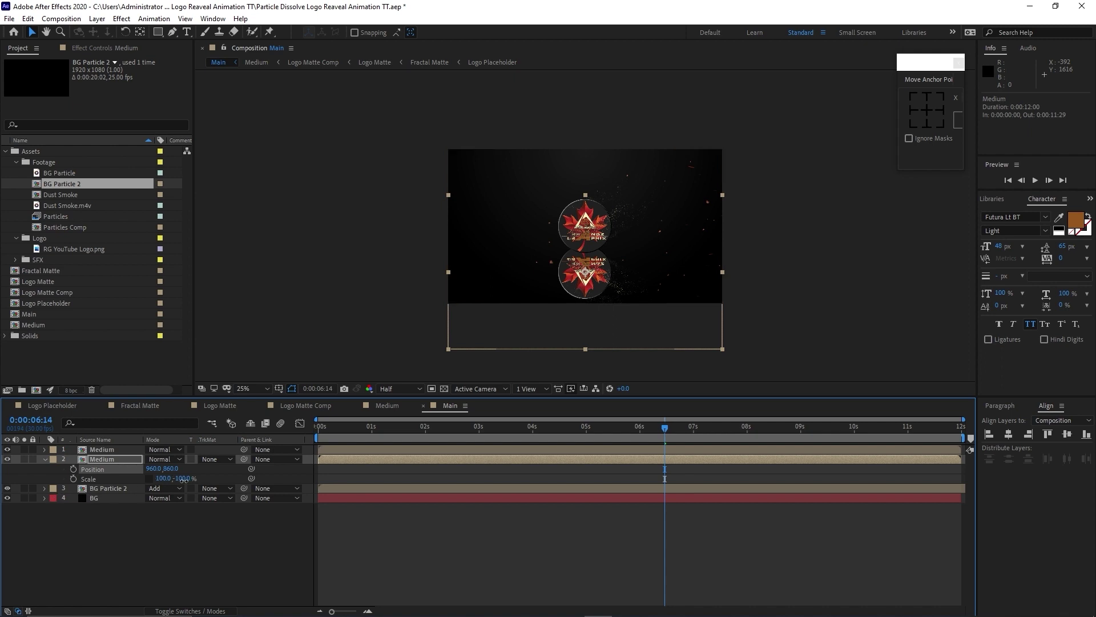
left_click_drag(183, 479, 237, 483)
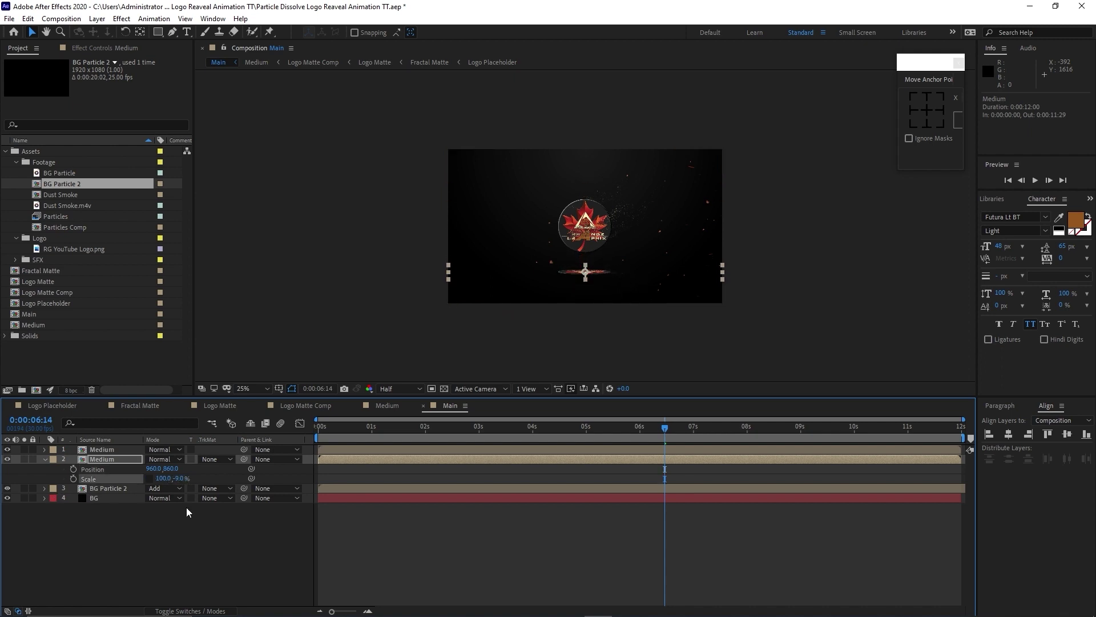
- Add a Fast Box Blur with Repeat Edge Pixels and Blur Radius 33 to the reflection
left_click(122, 18)
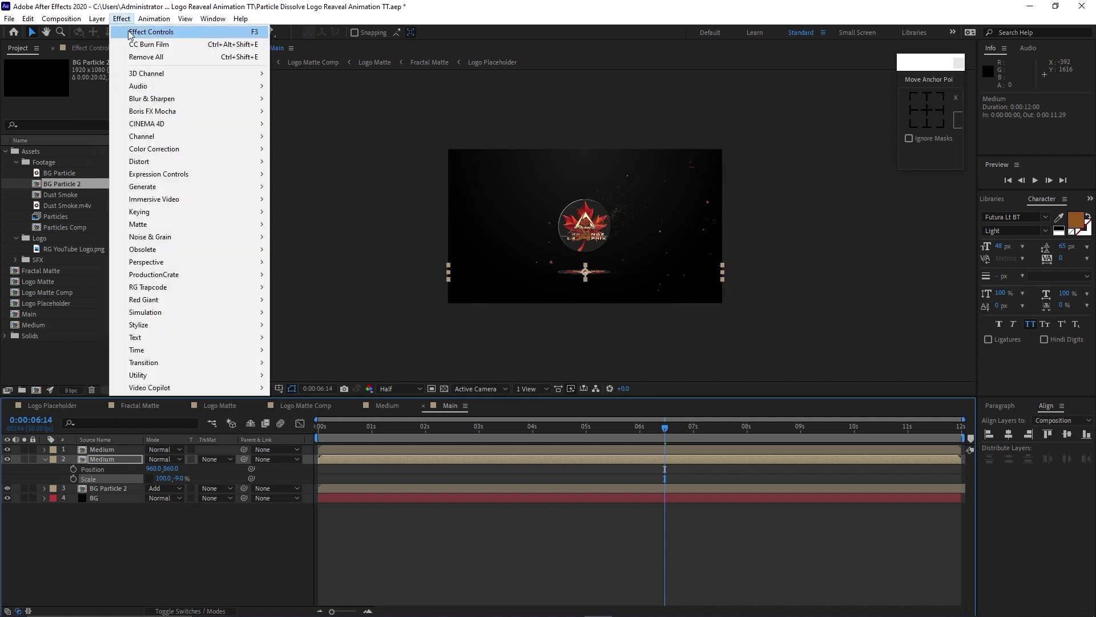
mouse_move(252, 98)
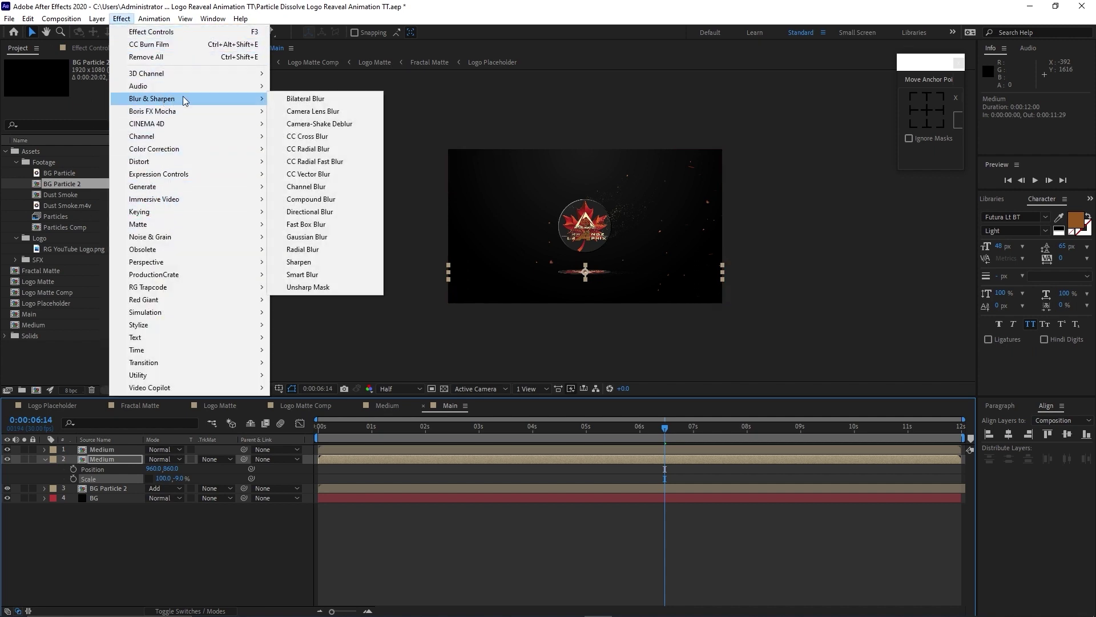
left_click(307, 225)
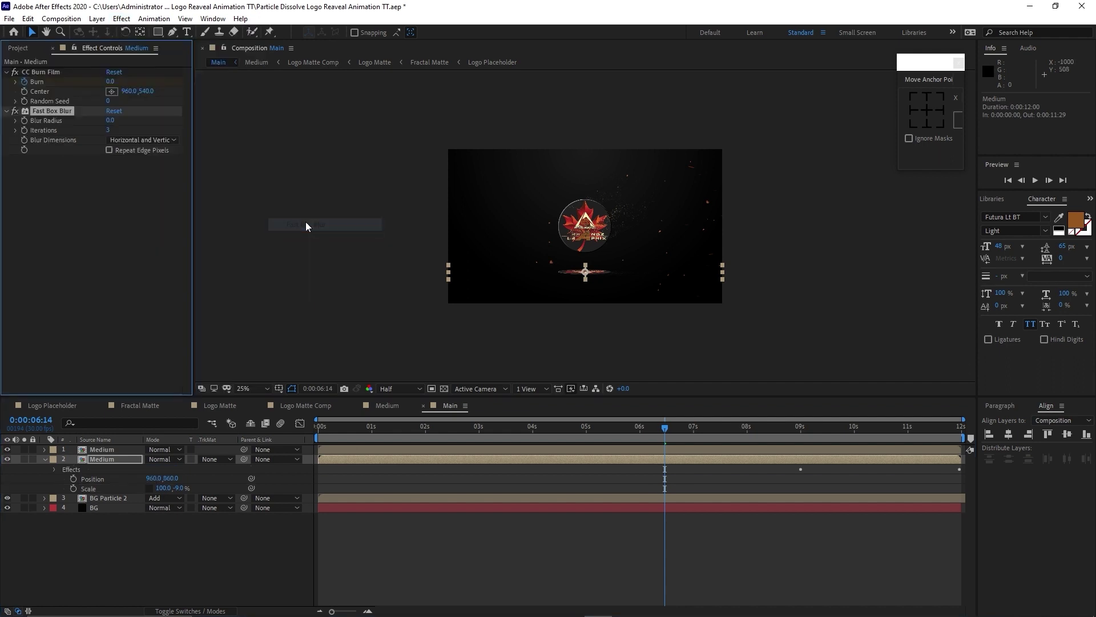
left_click(108, 149)
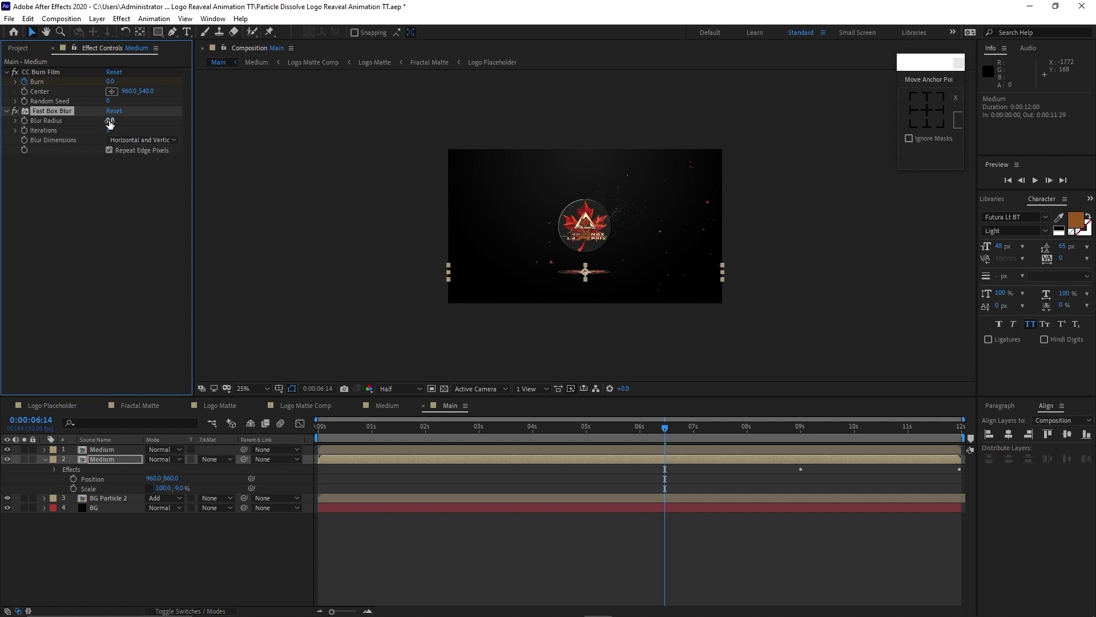
left_click_drag(110, 121, 128, 121)
- Add a Tint effect to the reflection with Amount to Tint at 50%
left_click(123, 19)
mouse_move(197, 149)
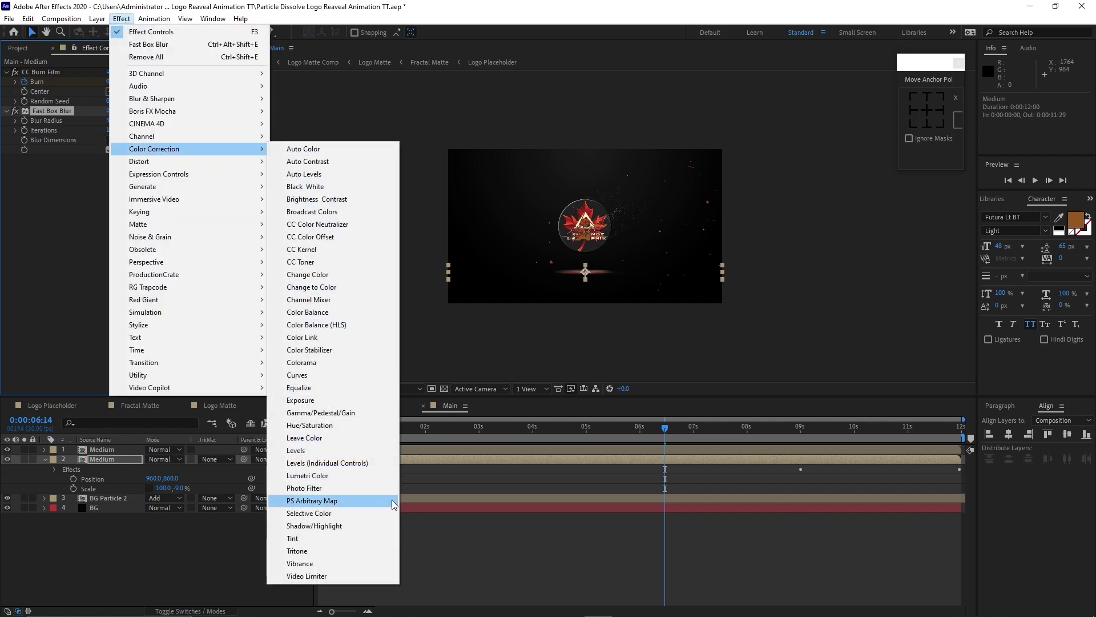
left_click(343, 539)
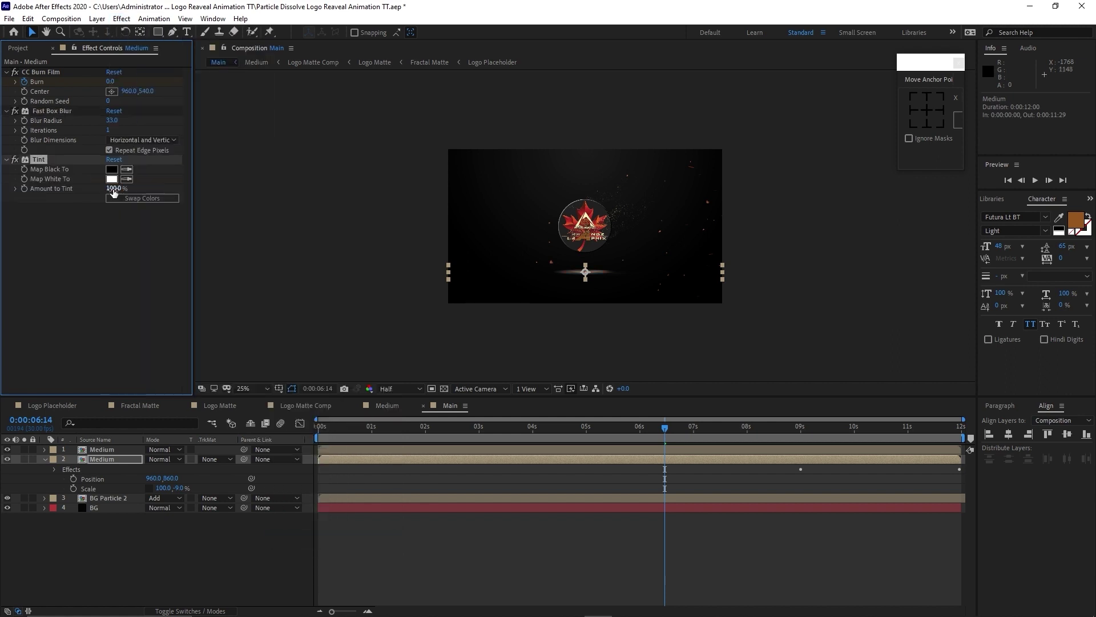
left_click(113, 188)
type("50")
key("Return")
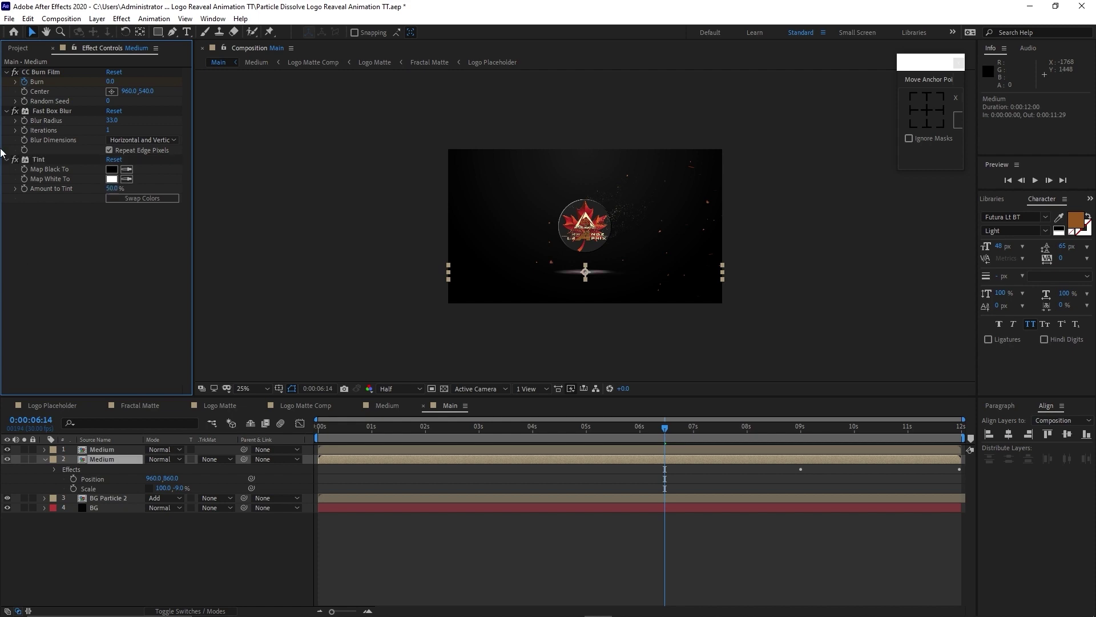
left_click(20, 52)
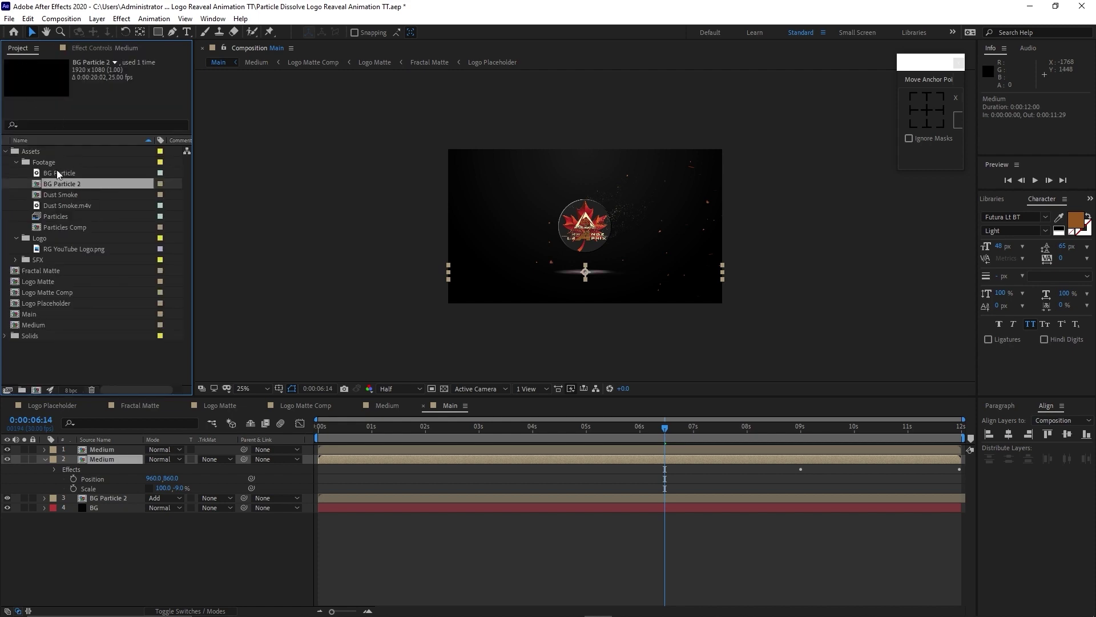
- Put Dust Smoke on top of Main at 30% opacity with Add blend mode
left_click_drag(56, 196, 101, 447)
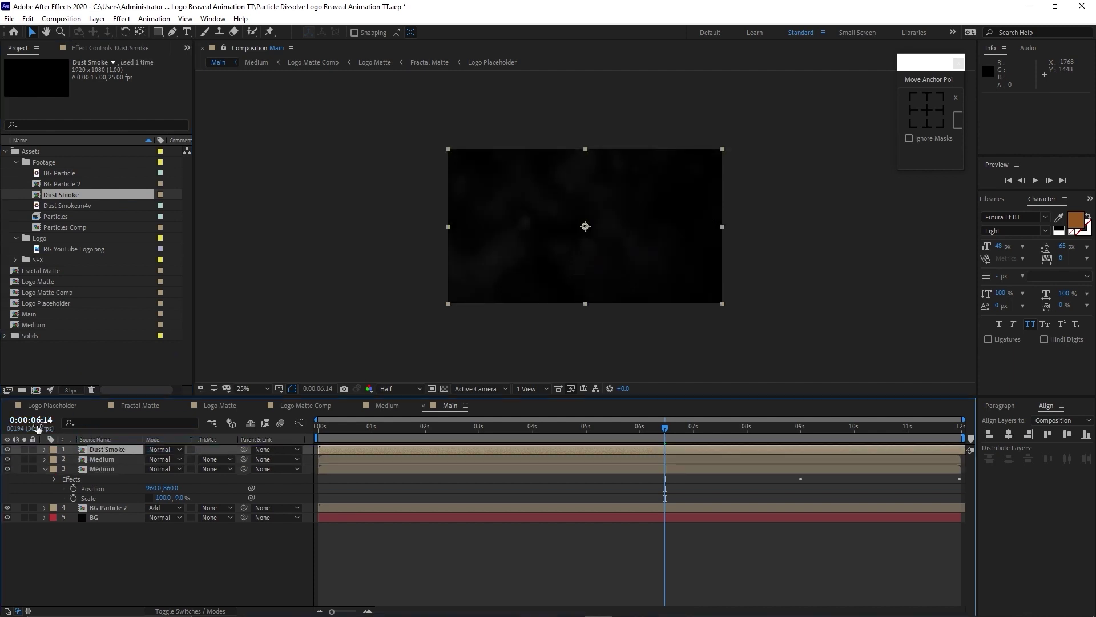
key("t")
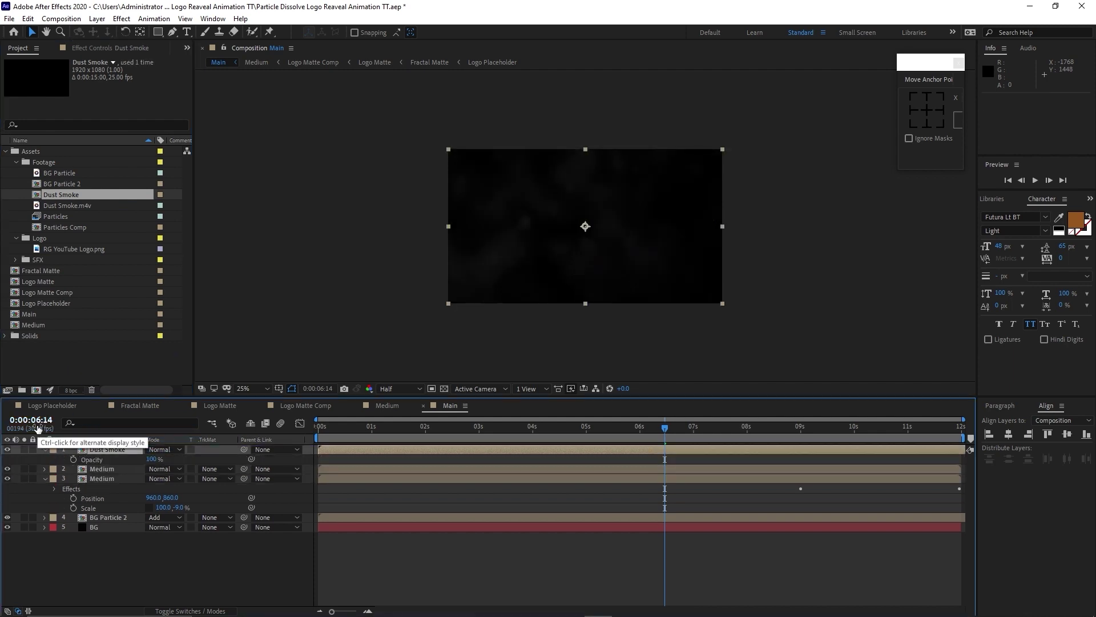
left_click(147, 461)
type("30")
left_click(164, 452)
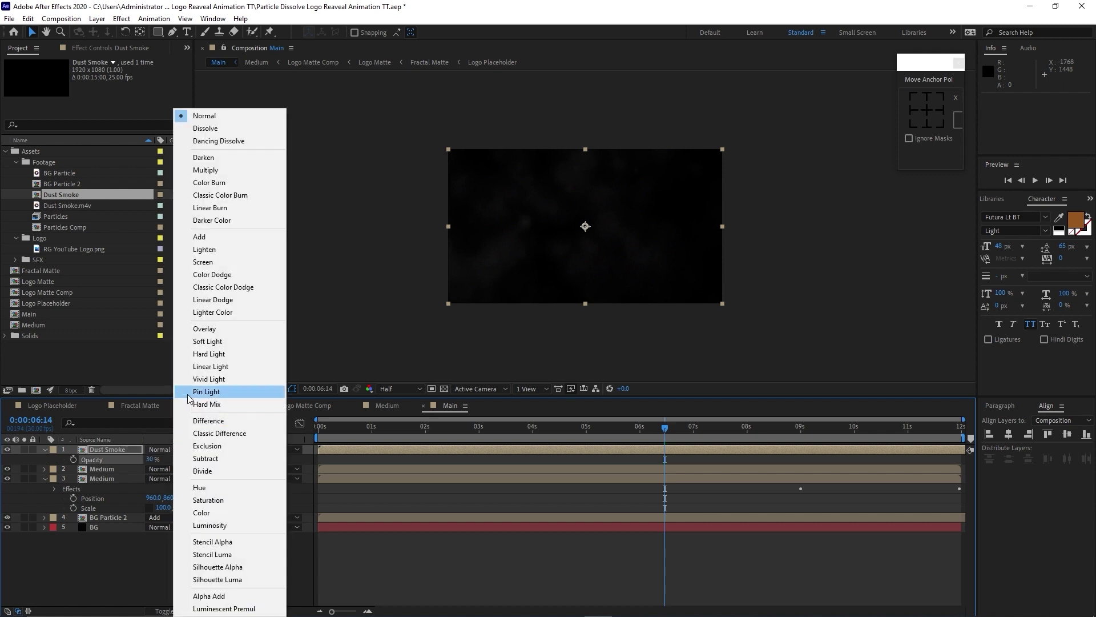
left_click(204, 236)
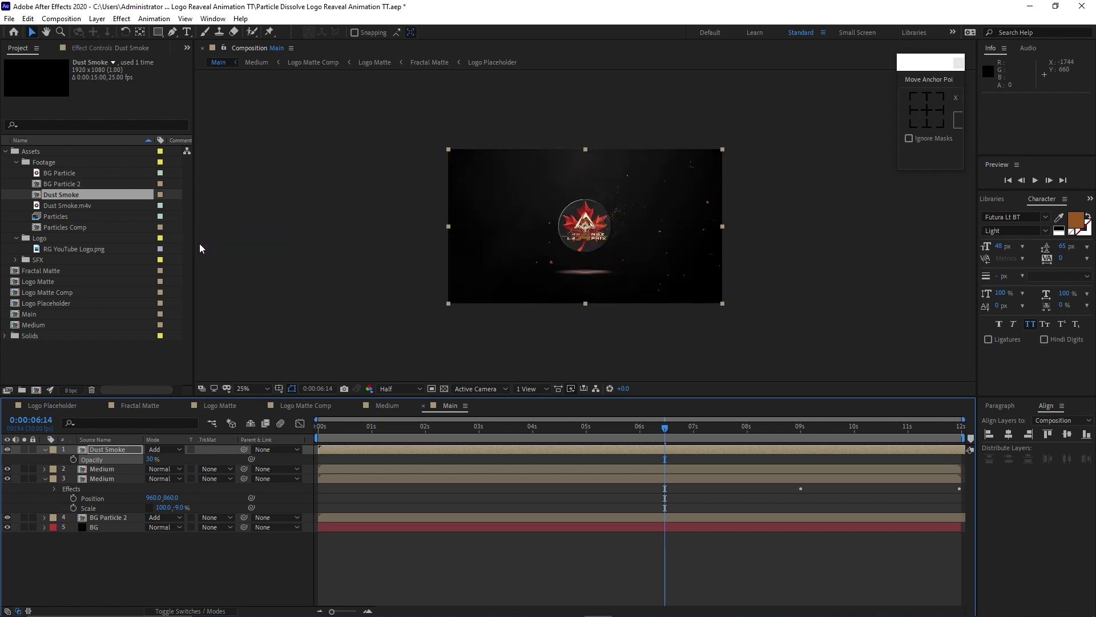
- Rewind the time indicator and add RGSFX.mp3 from the SFX folder to the bottom of Main
left_click_drag(335, 430, 526, 392)
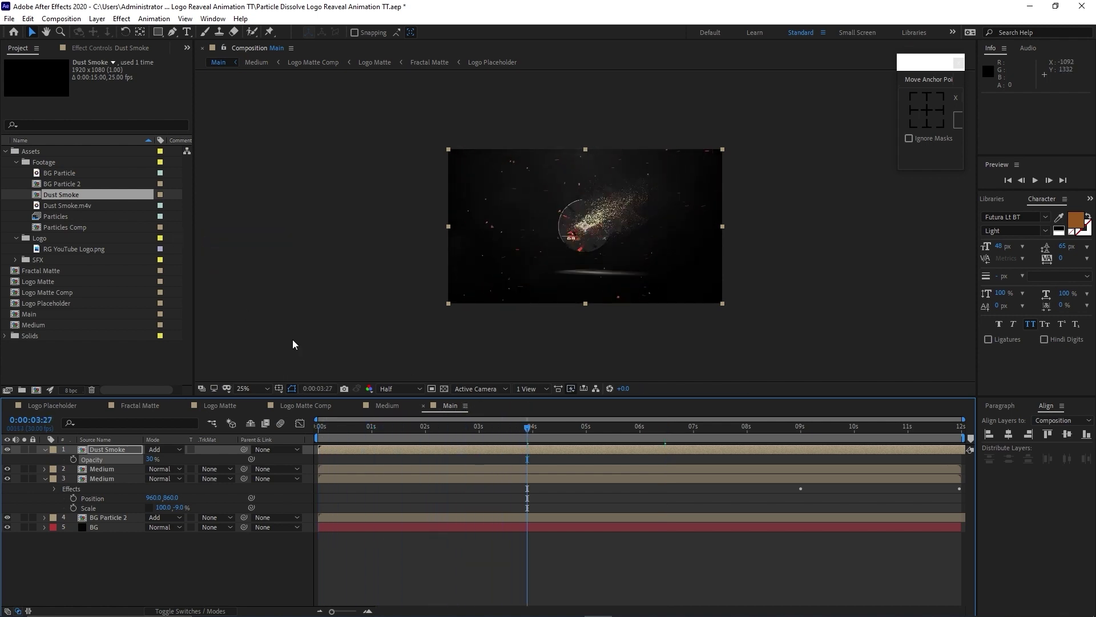
left_click(16, 260)
left_click_drag(57, 270, 98, 554)
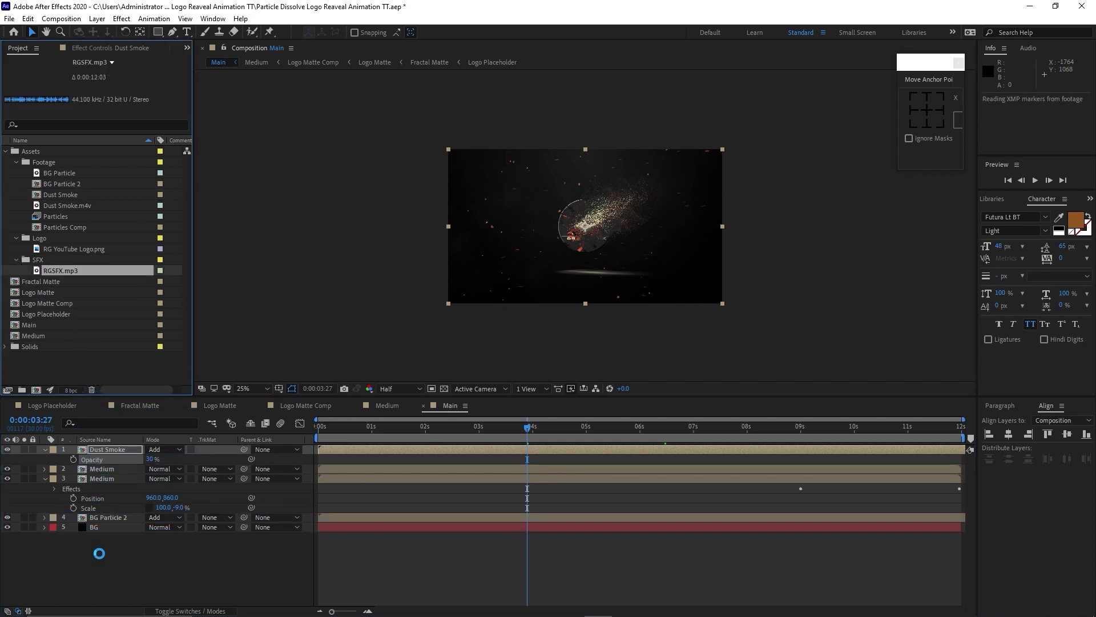
- Collapse the SFX, Logo and Assets folders in the Project panel
left_click(16, 260)
left_click(16, 238)
left_click(7, 151)
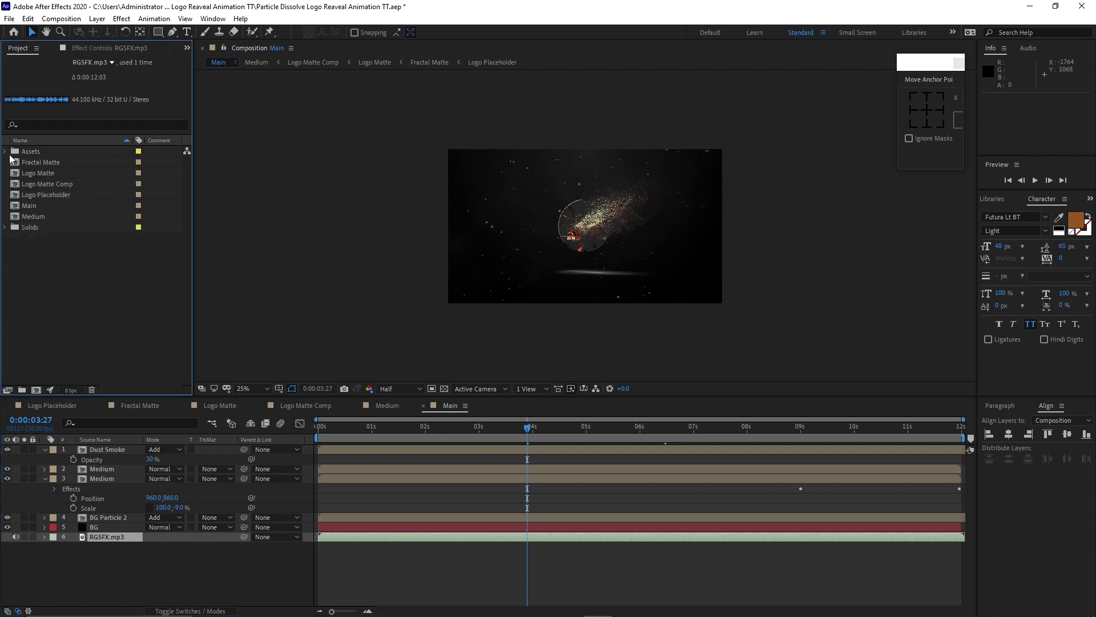
- Create a new 1920×1080, 12-second, 30 fps composition named Final
left_click(61, 18)
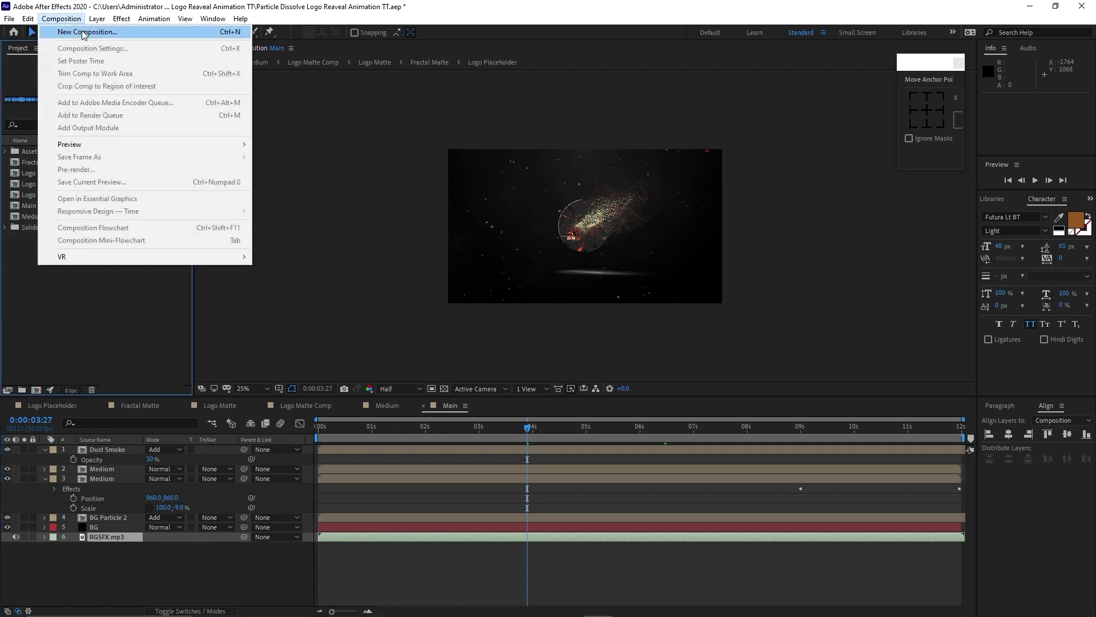
left_click(85, 33)
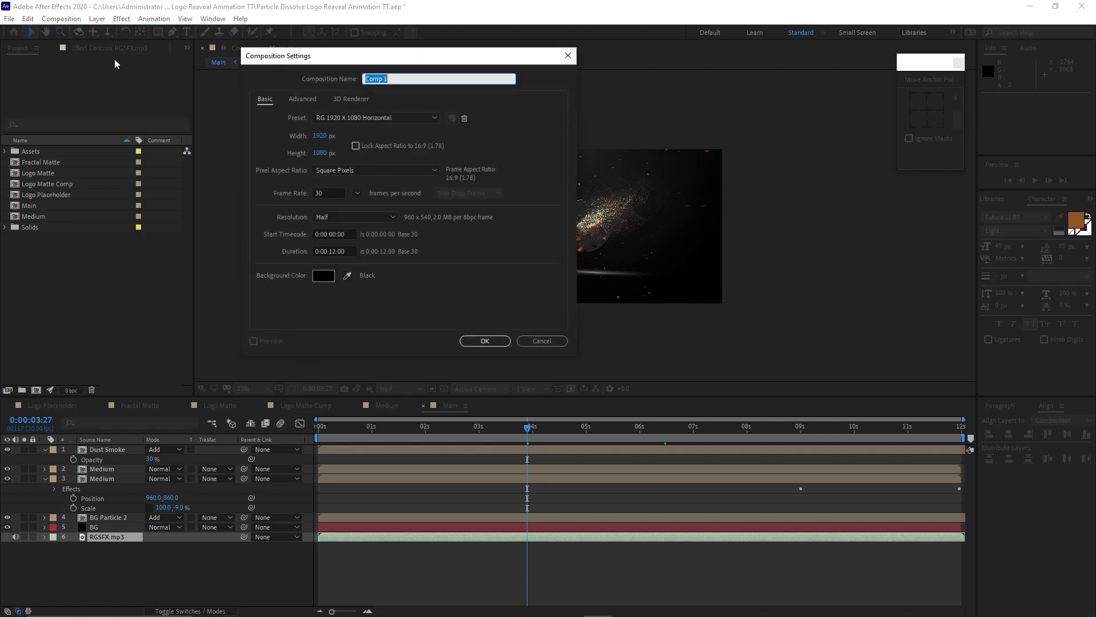
type("Final")
left_click(469, 341)
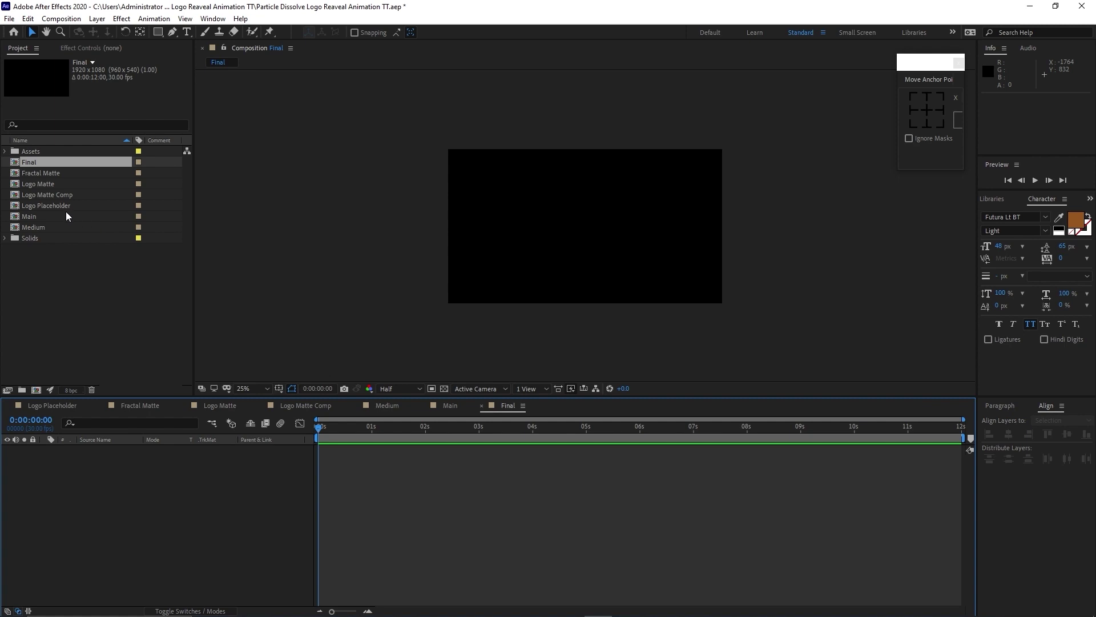
- Place the Main comp as the only layer in Final and preview the logo reveal
left_click_drag(66, 212, 149, 496)
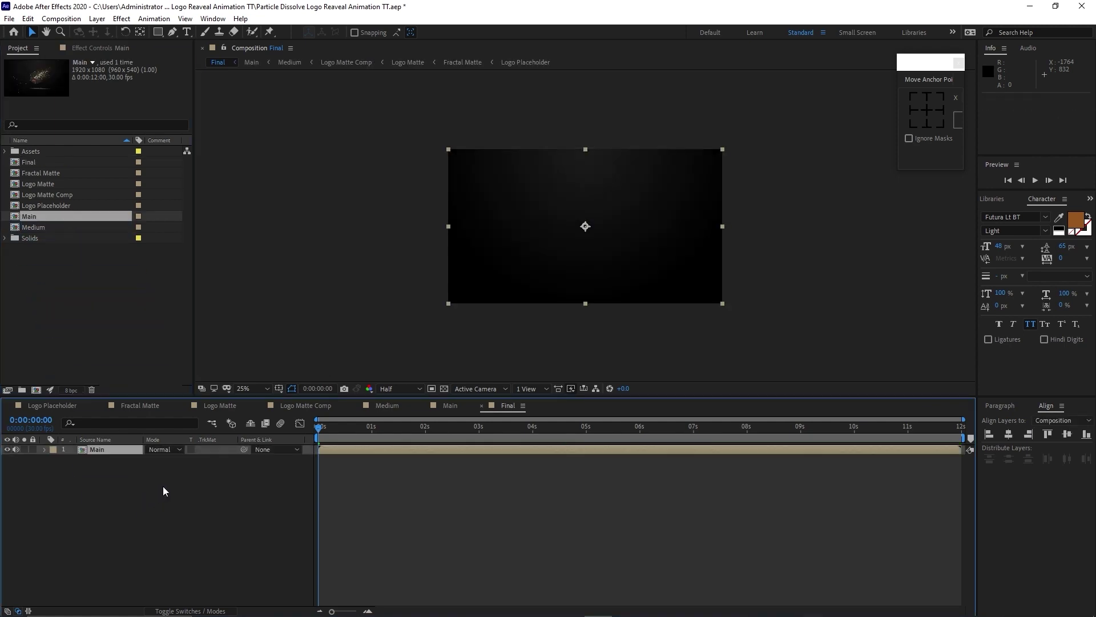
left_click(1035, 179)
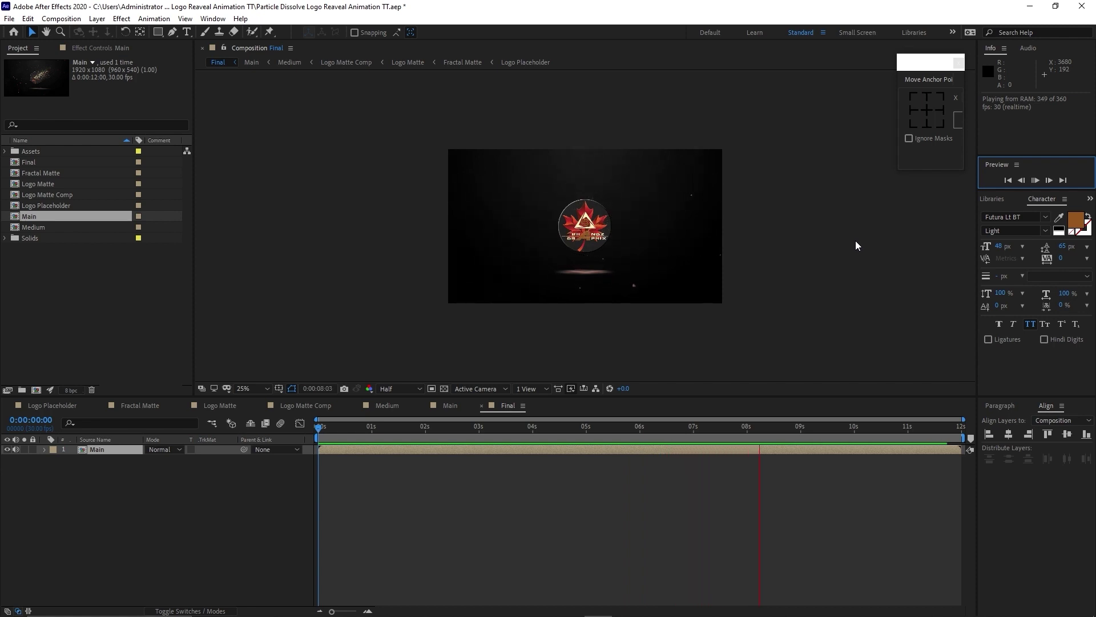
left_click(1029, 180)
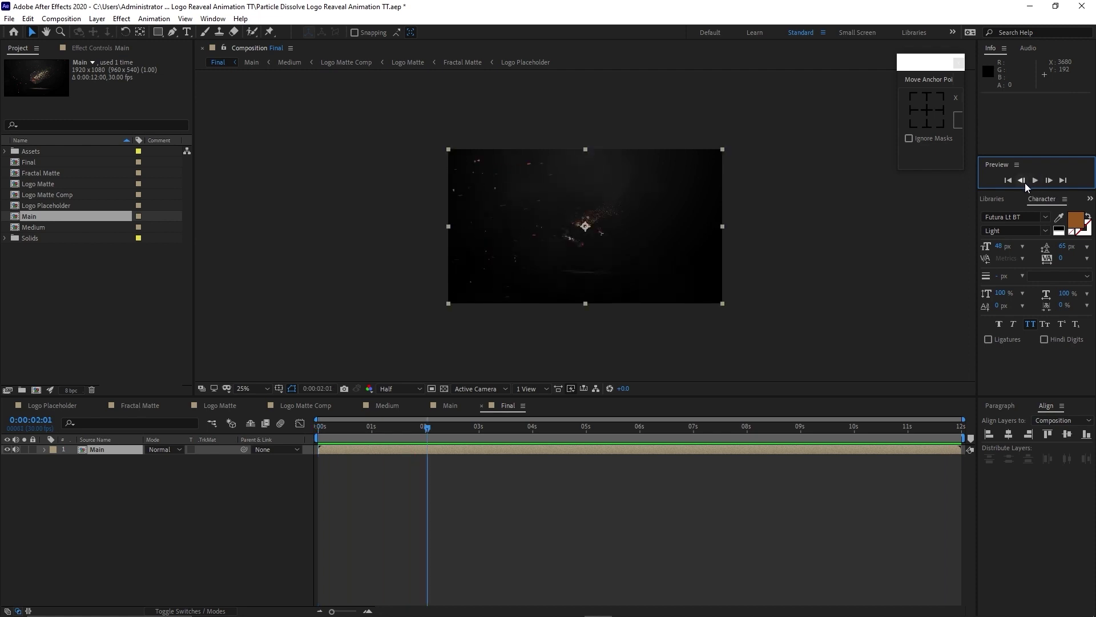